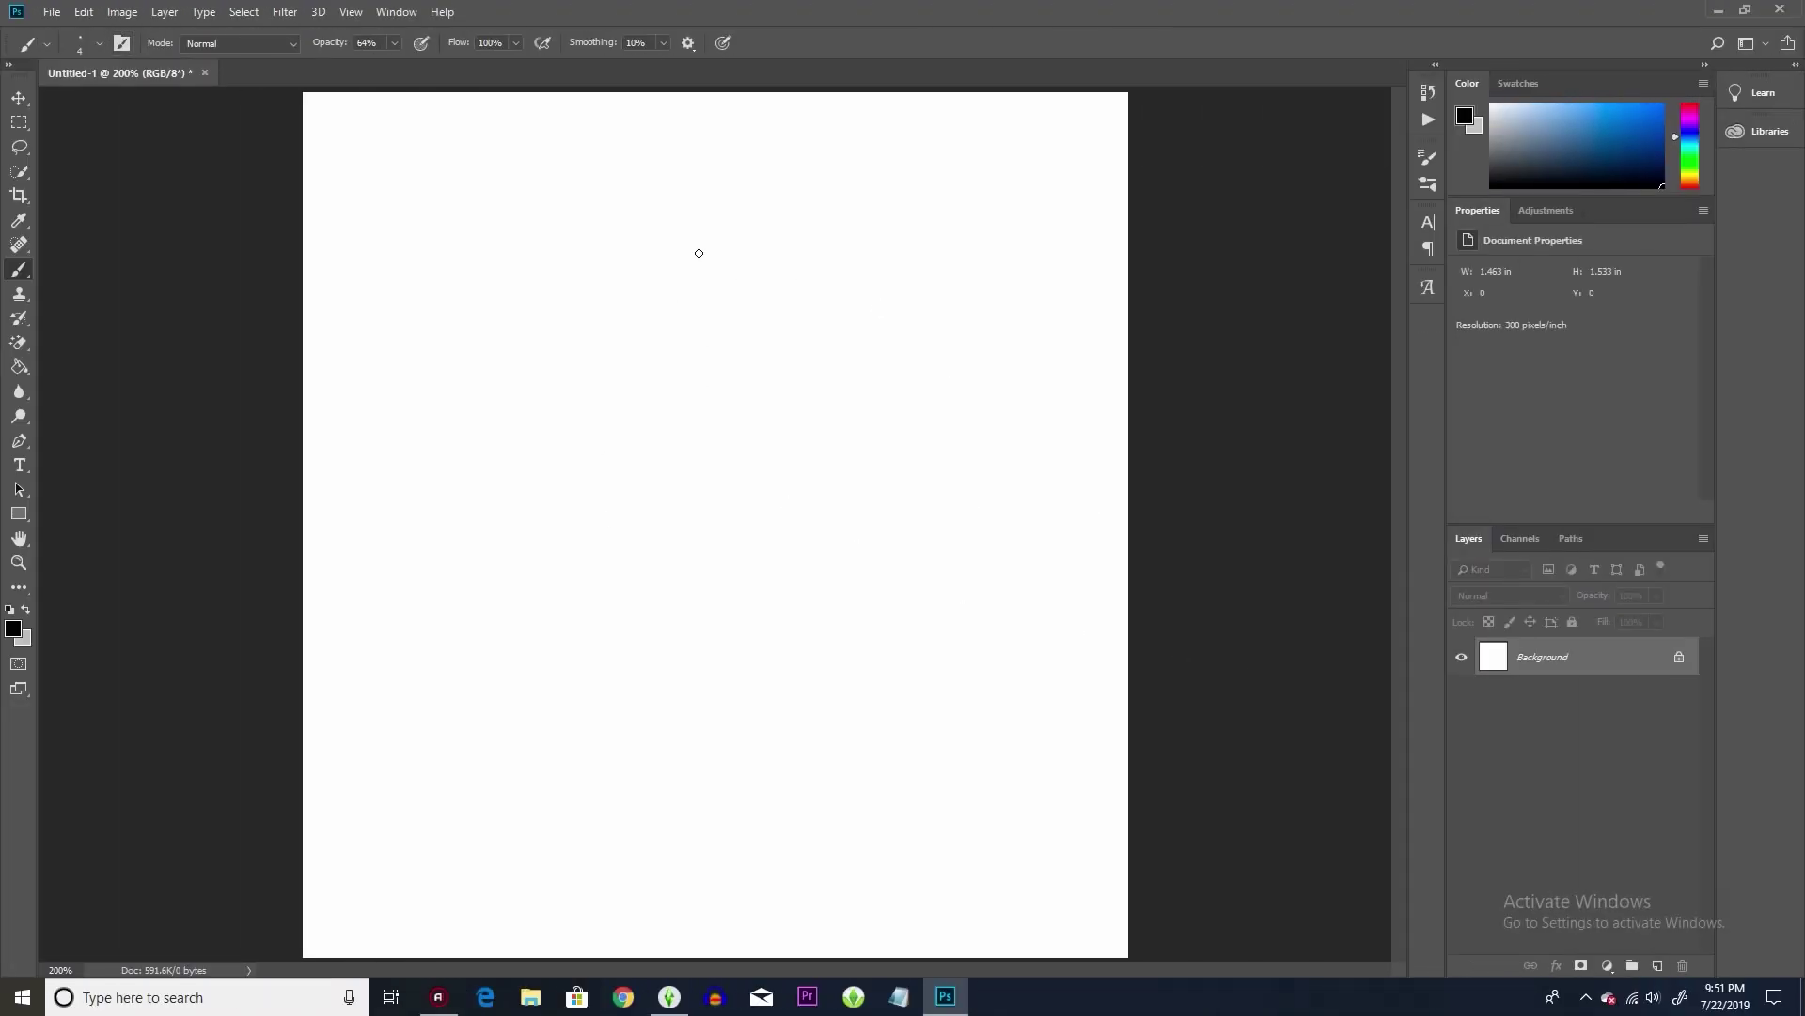
# - Add a new empty layer, Layer 1, above the white Background
pyautogui.click(167, 13)
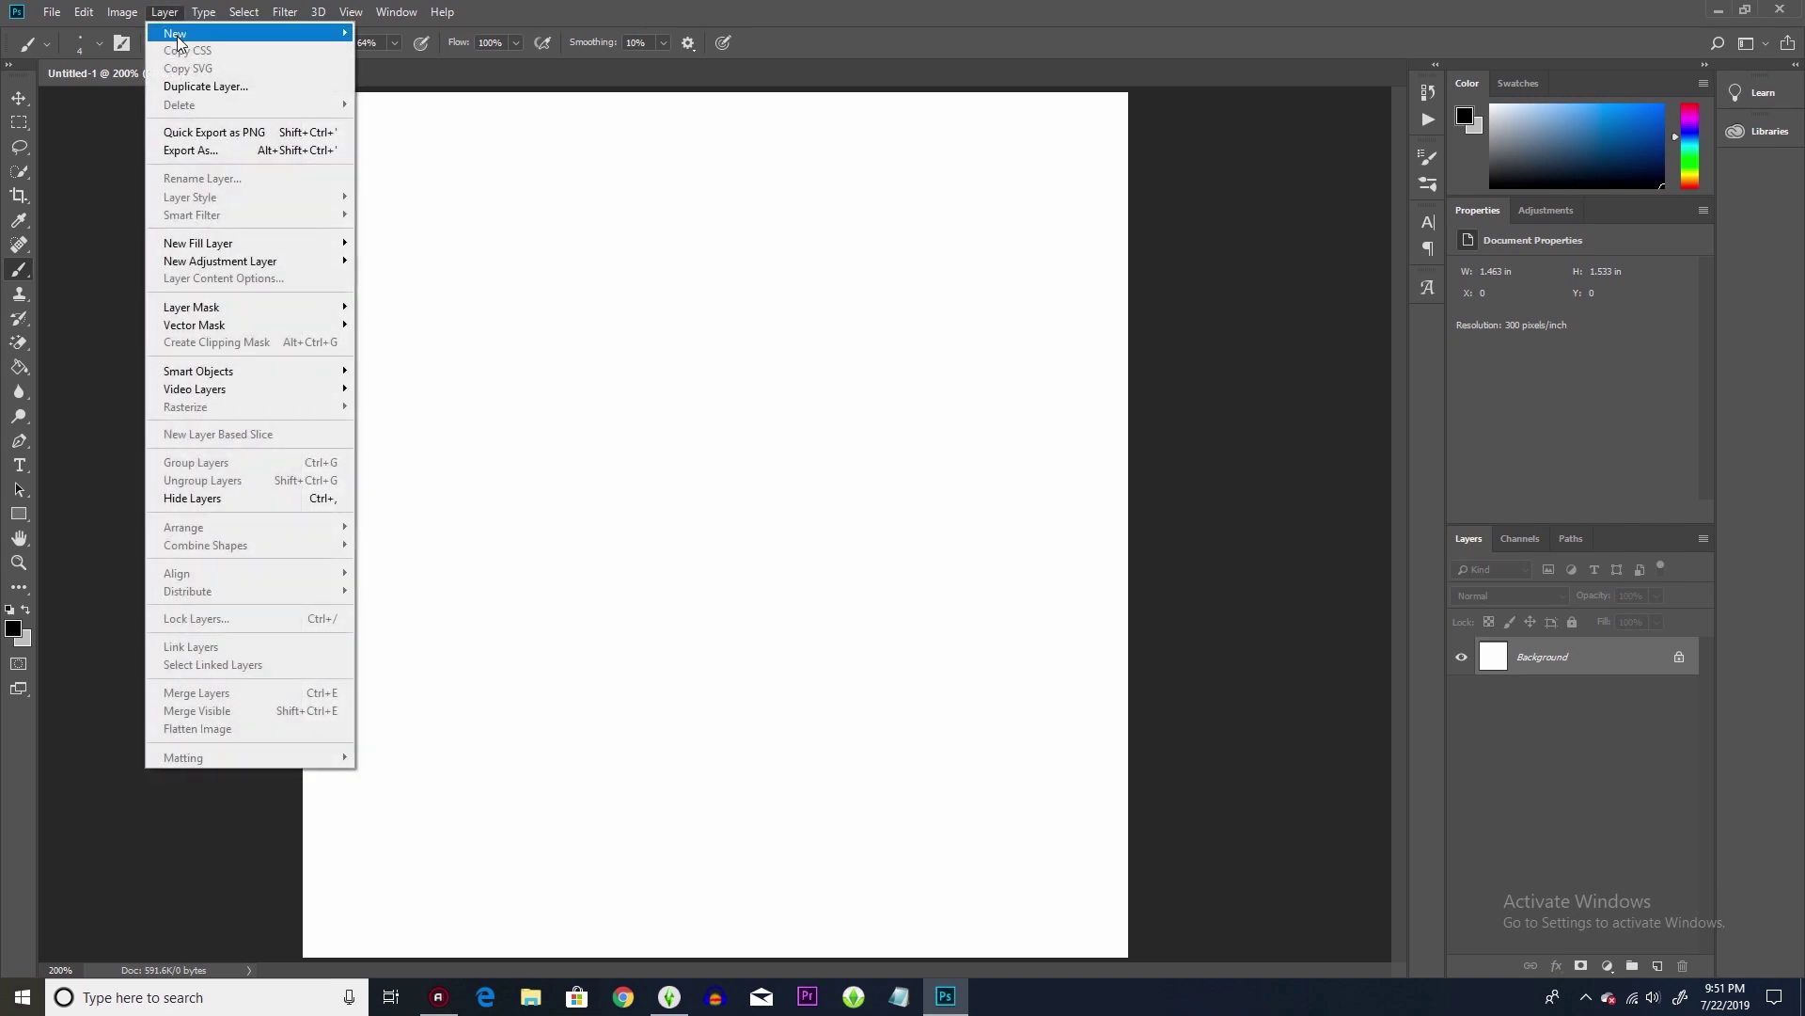
pyautogui.moveTo(197, 34)
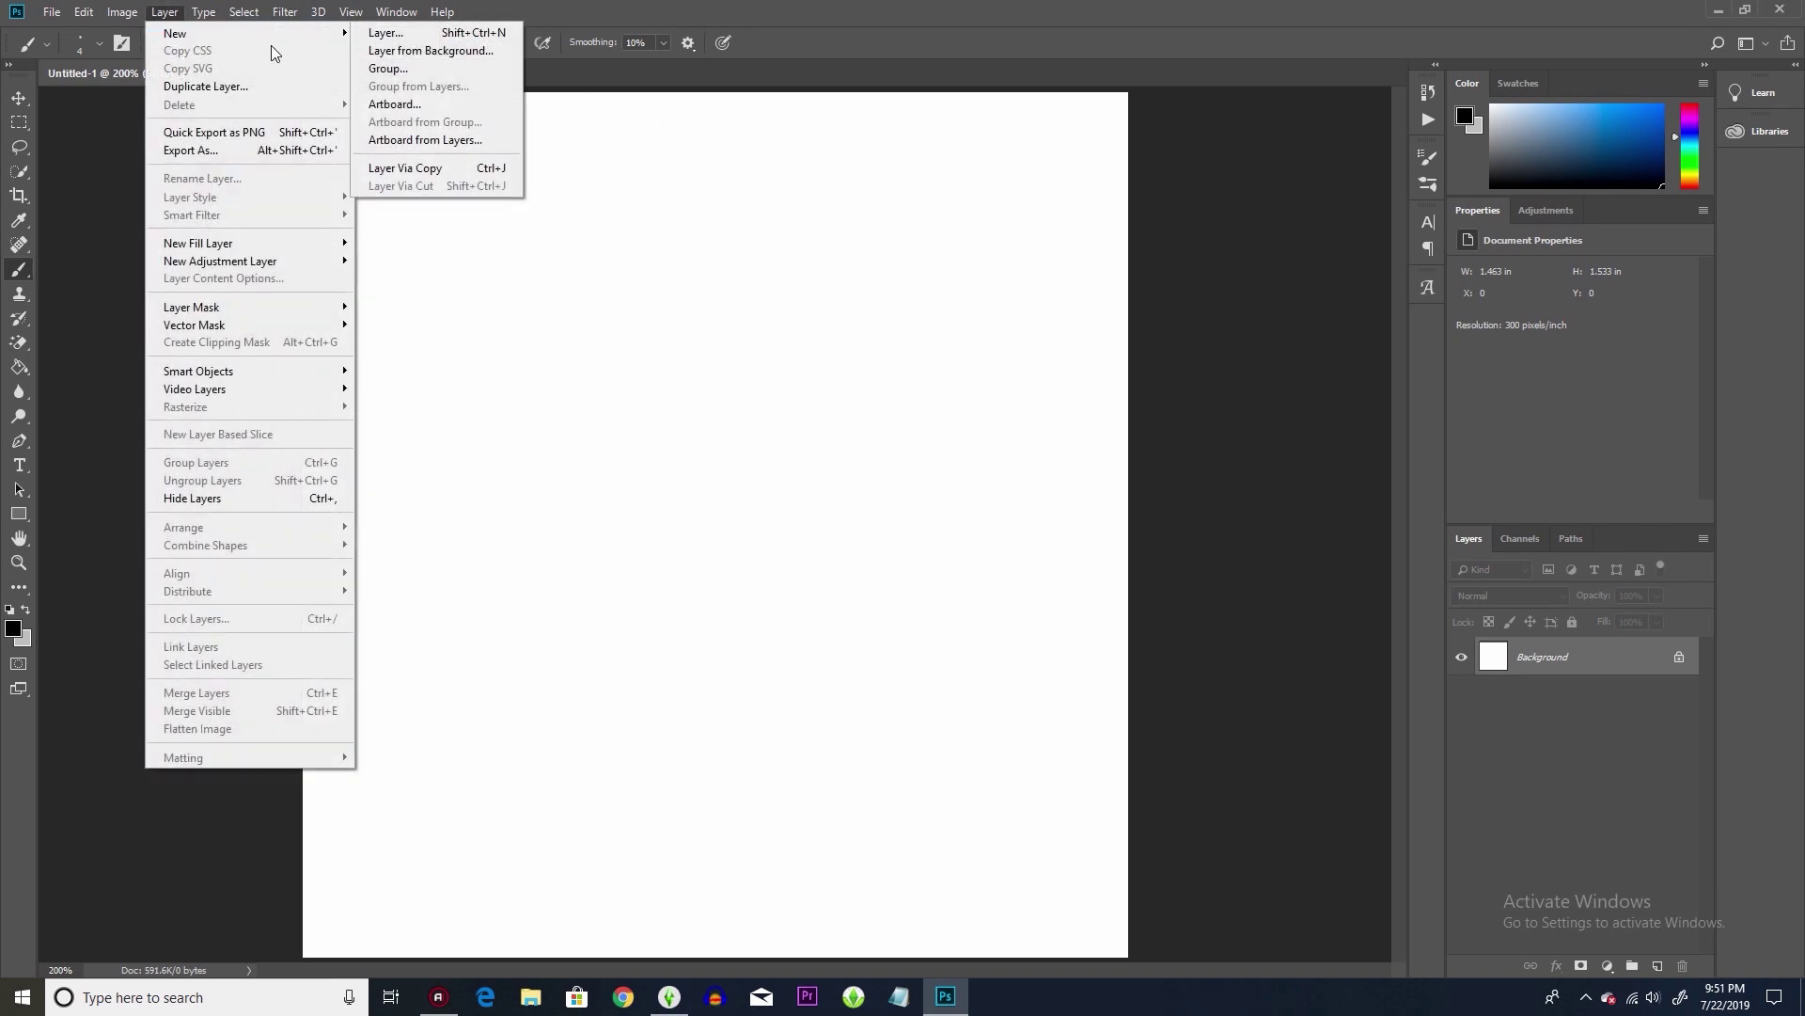
pyautogui.click(449, 35)
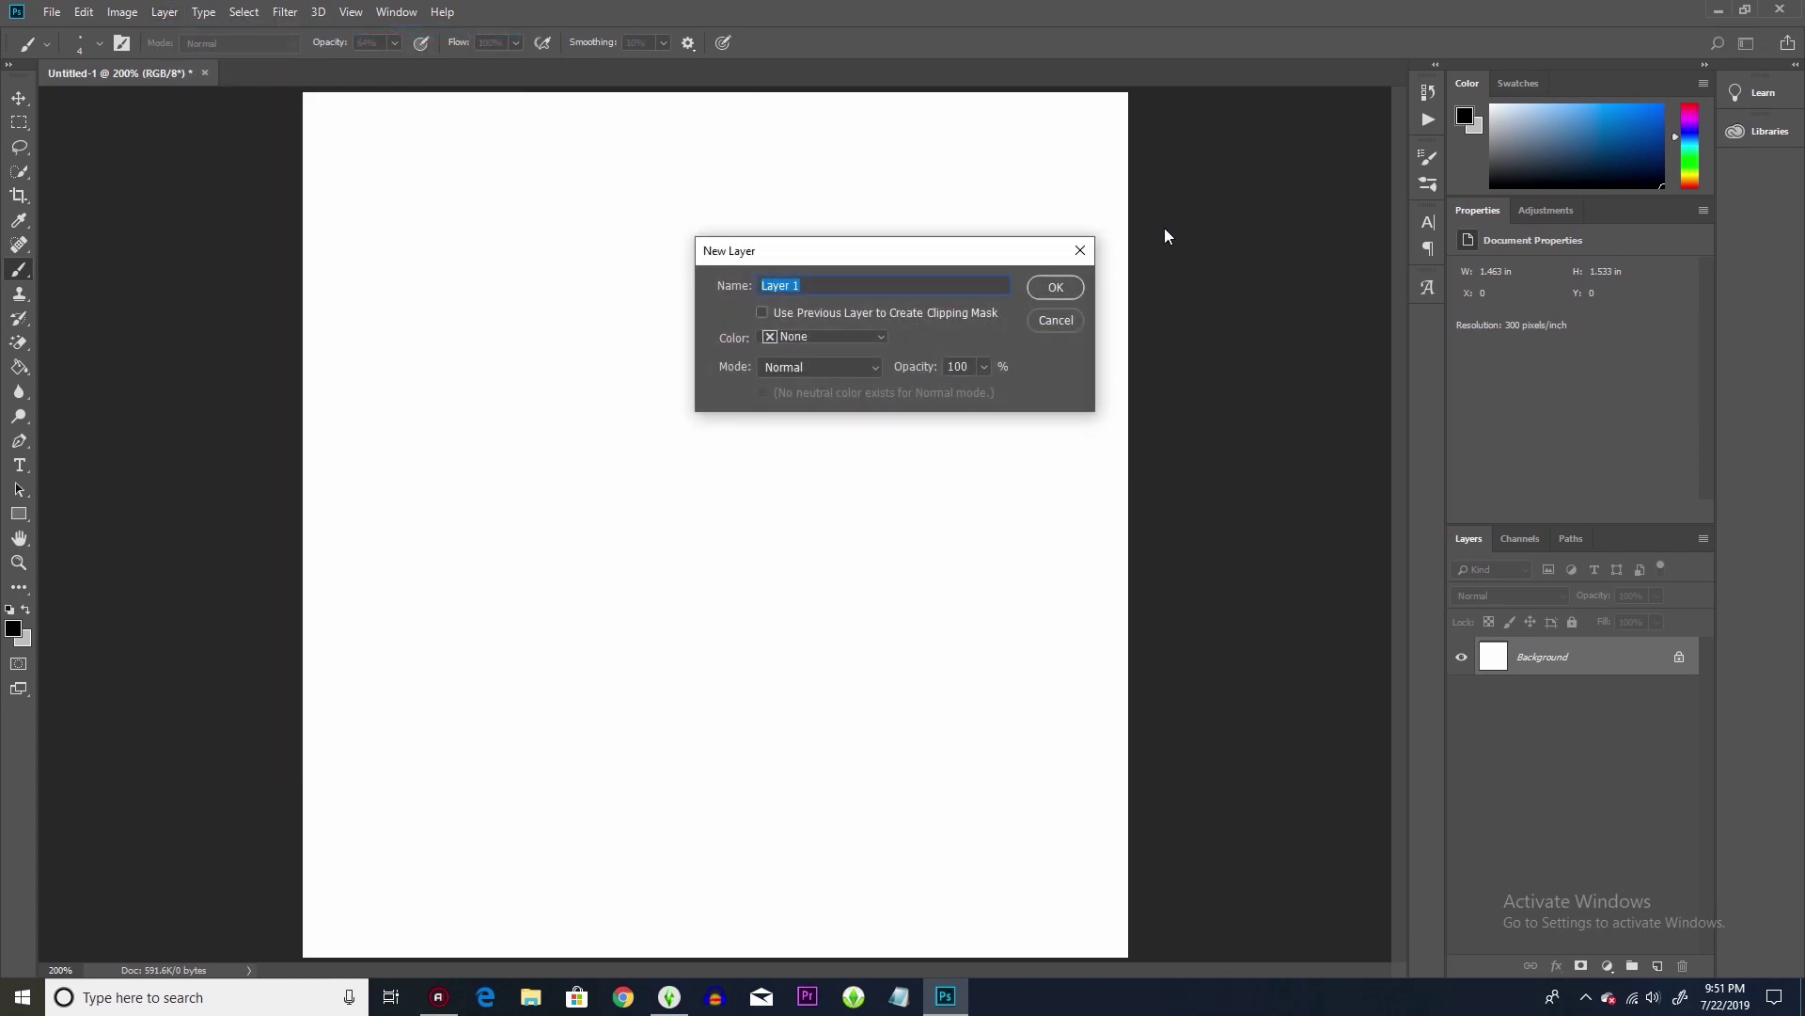
pyautogui.click(1050, 287)
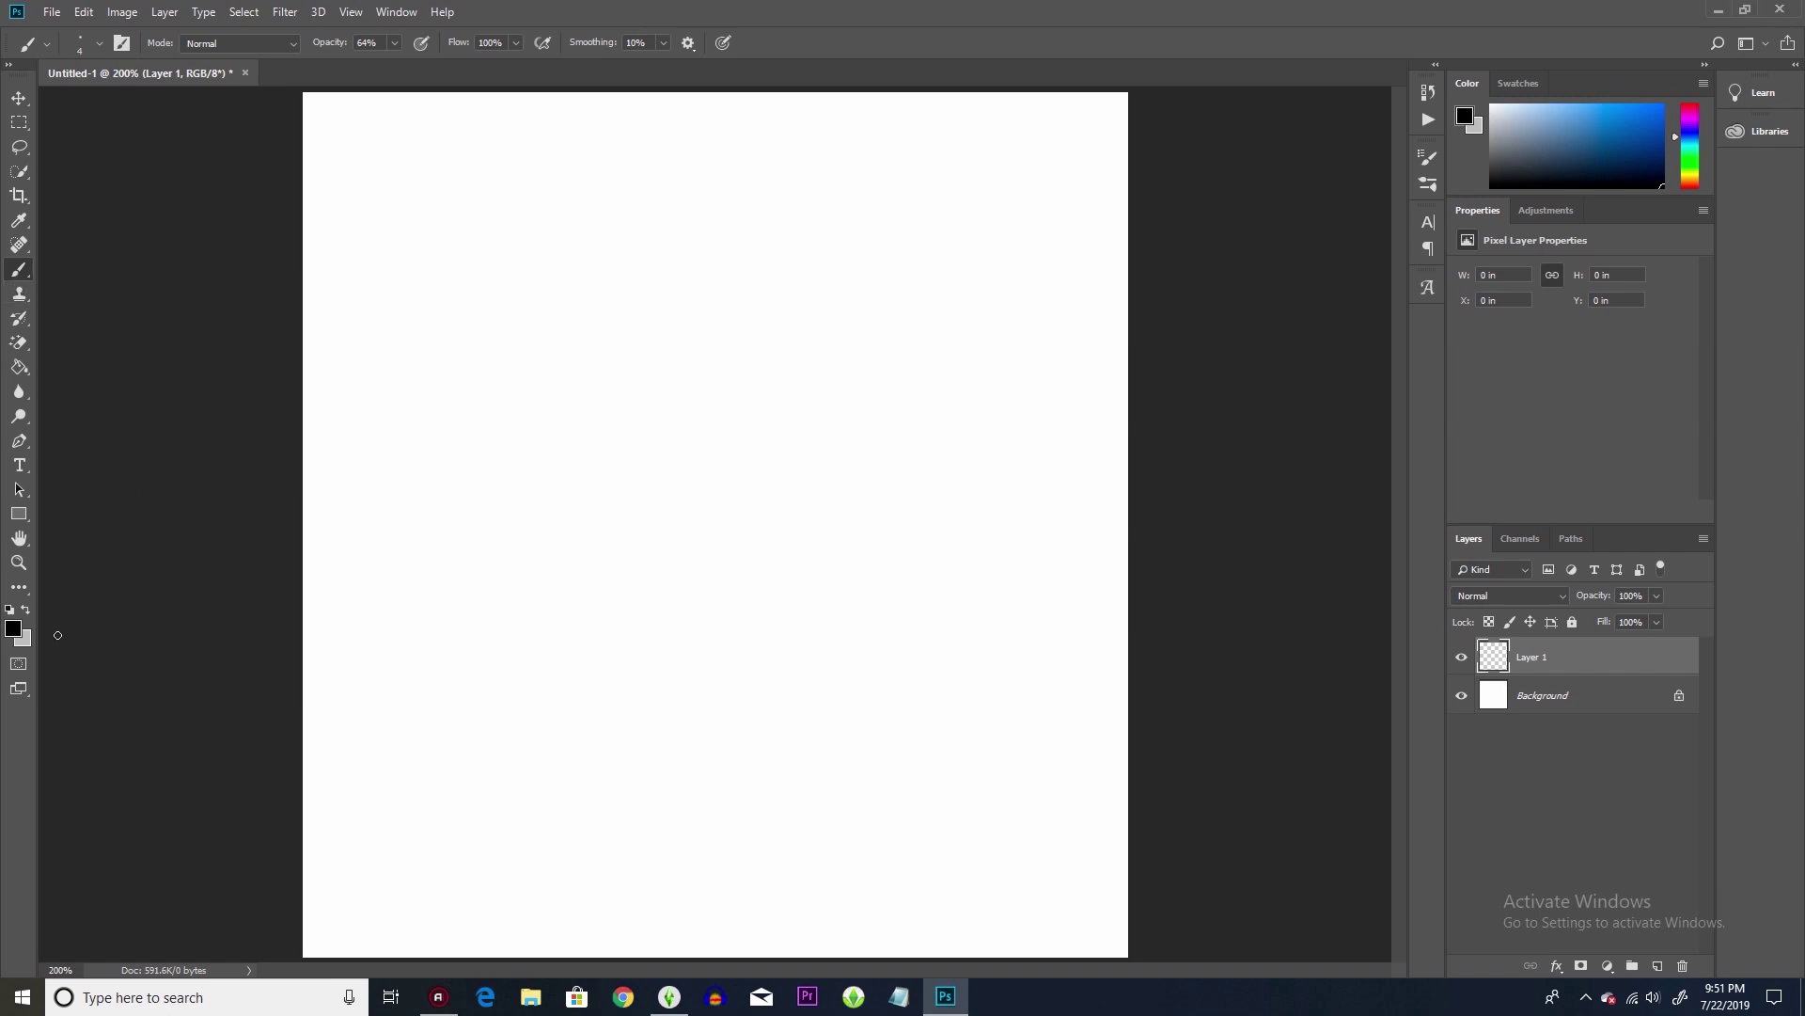
# - Brush a rough grey square outline on Layer 1, checking it with the Background hidden
pyautogui.moveTo(481, 317)
pyautogui.mouseDown()
pyautogui.moveTo(861, 347)
pyautogui.moveTo(866, 645)
pyautogui.moveTo(705, 678)
pyautogui.moveTo(499, 673)
pyautogui.moveTo(486, 318)
pyautogui.mouseUp()
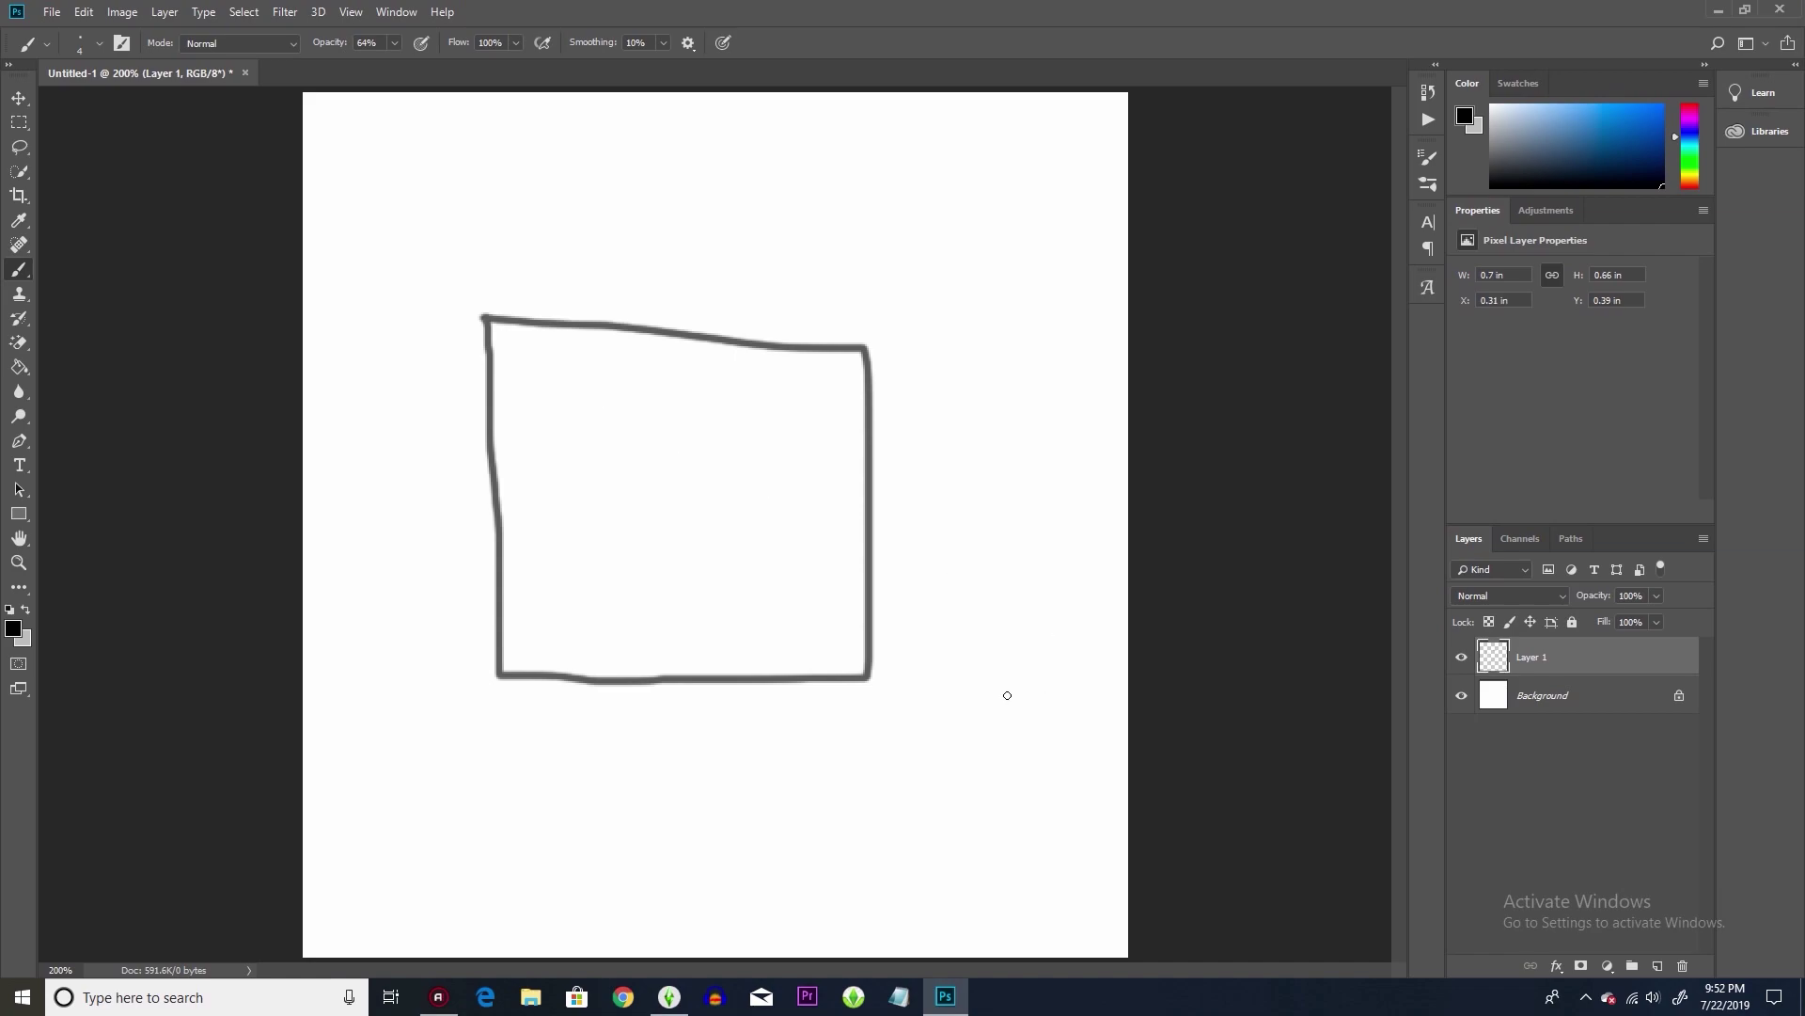
pyautogui.click(1463, 696)
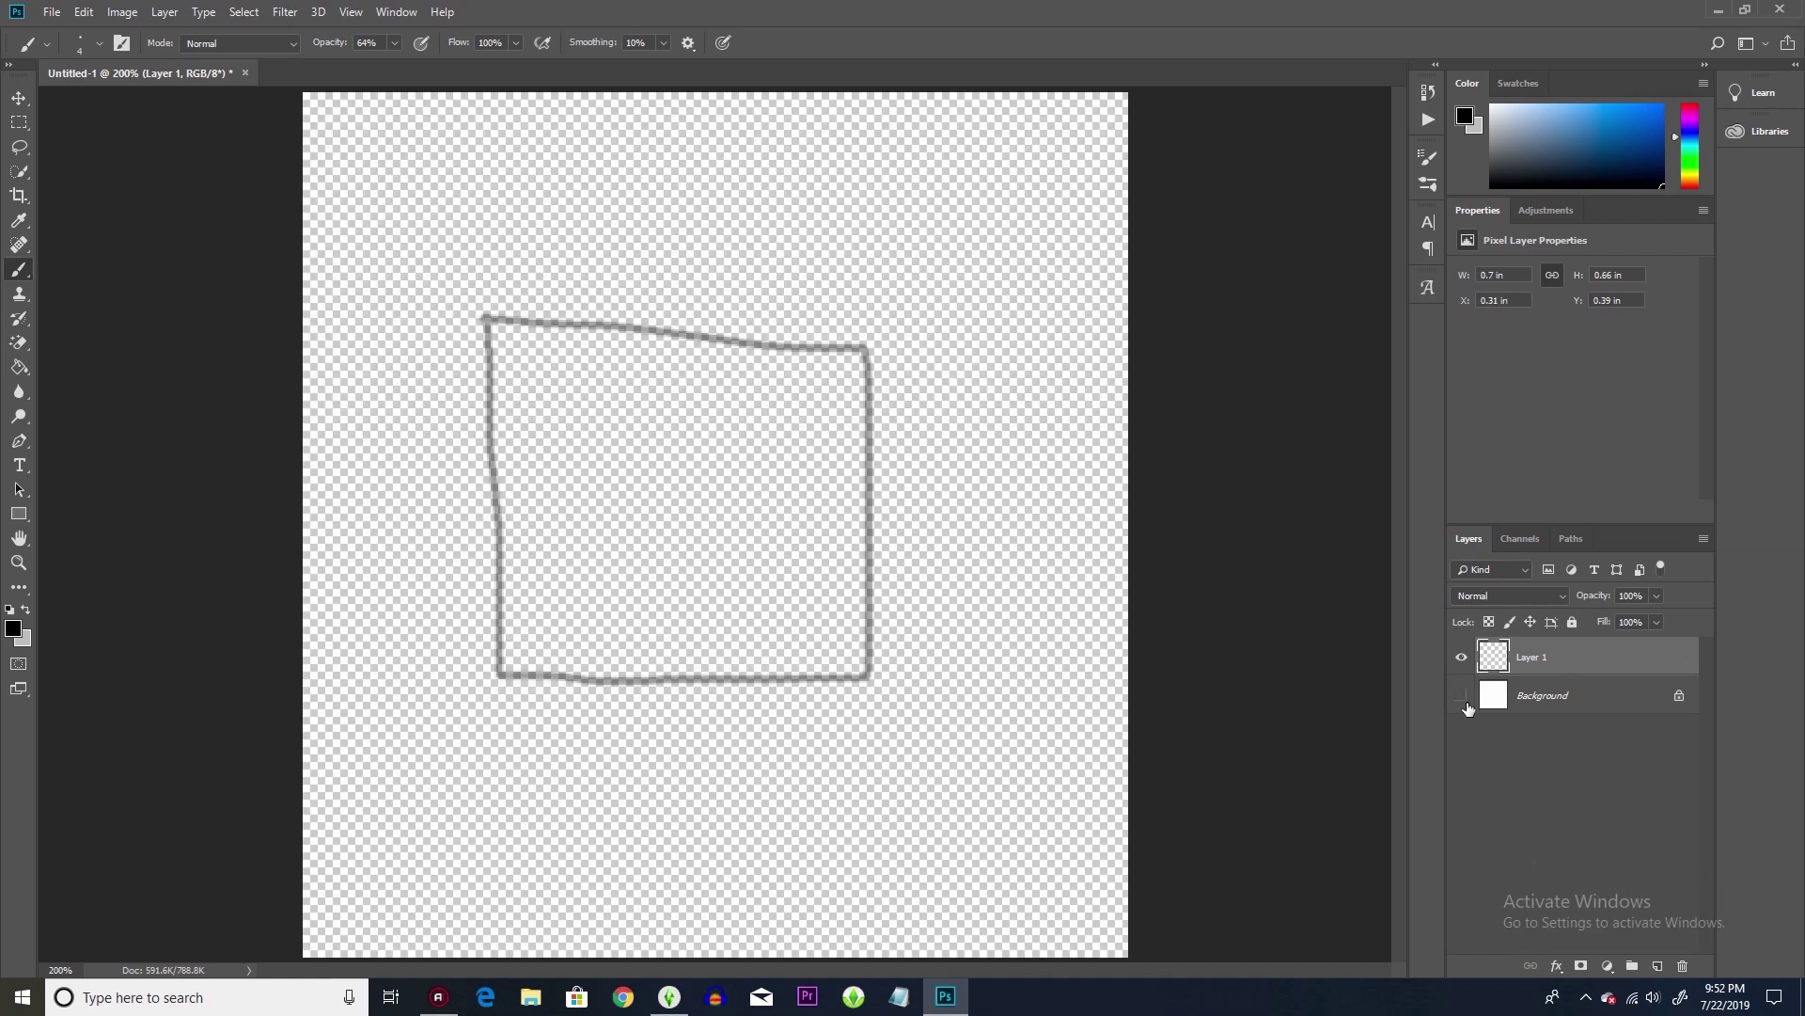
pyautogui.click(1462, 696)
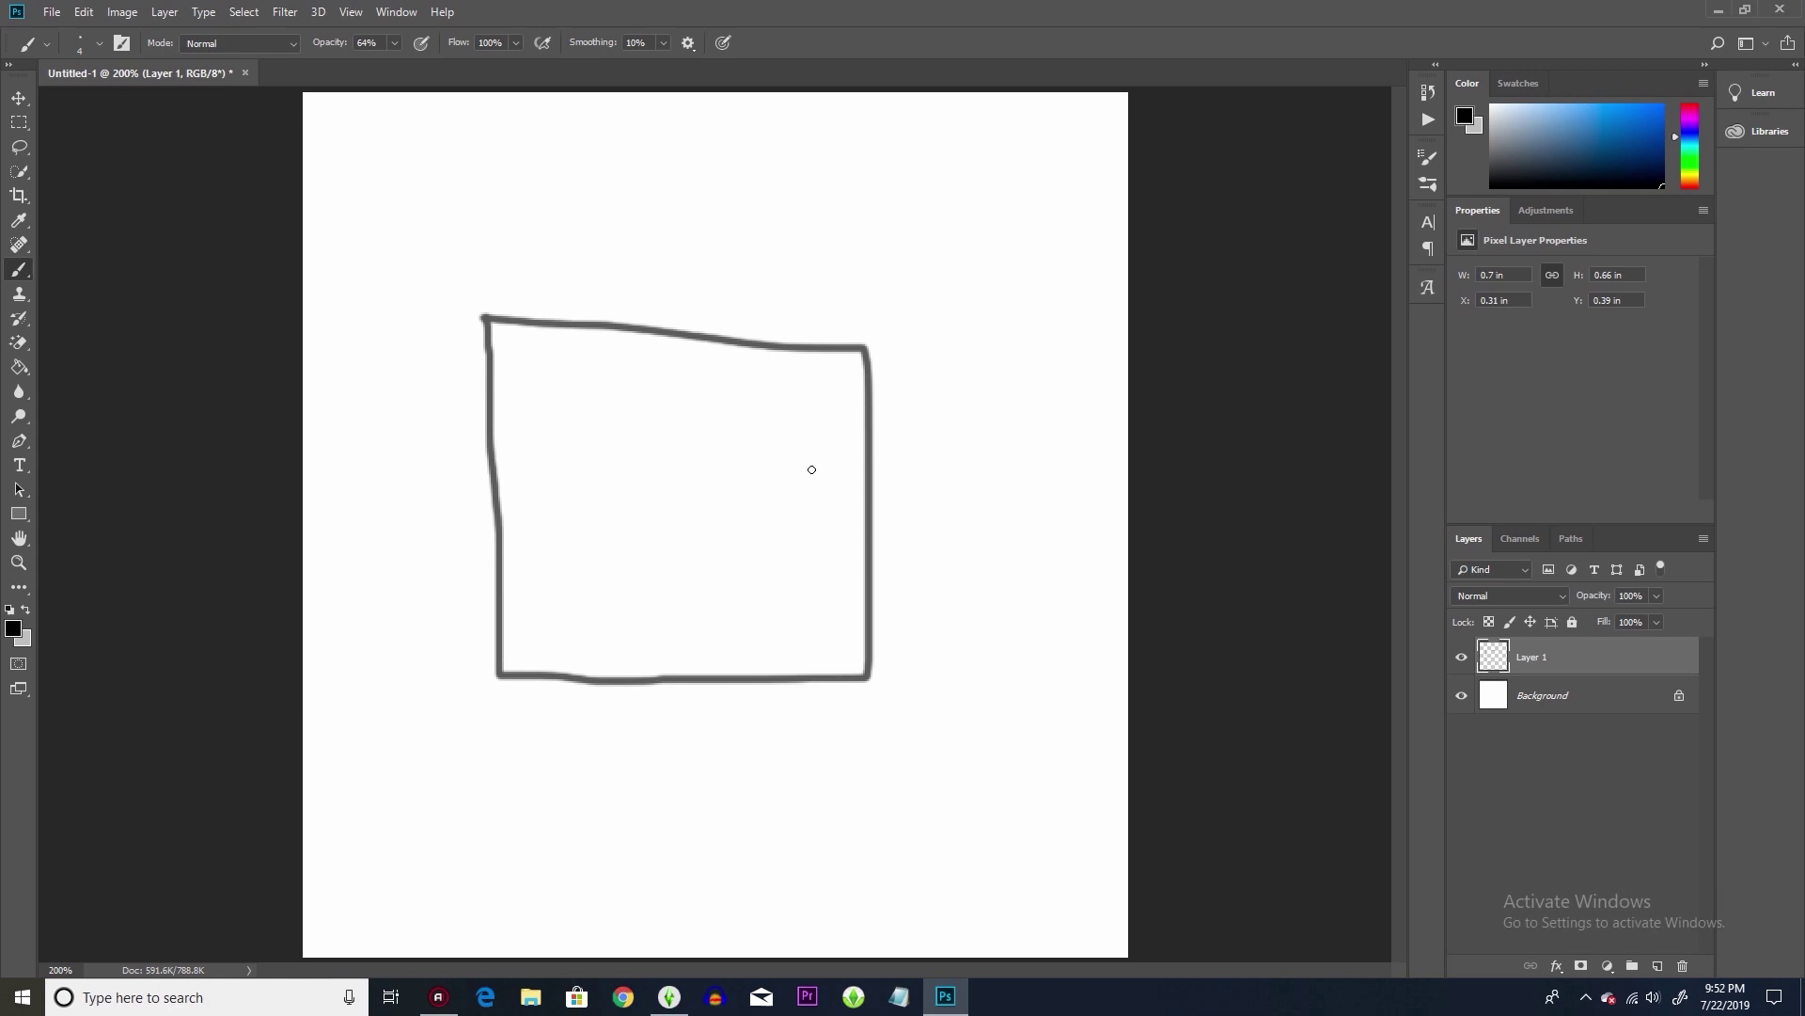
# - With the Background selected, create Layer 2 directly above it
pyautogui.click(1559, 714)
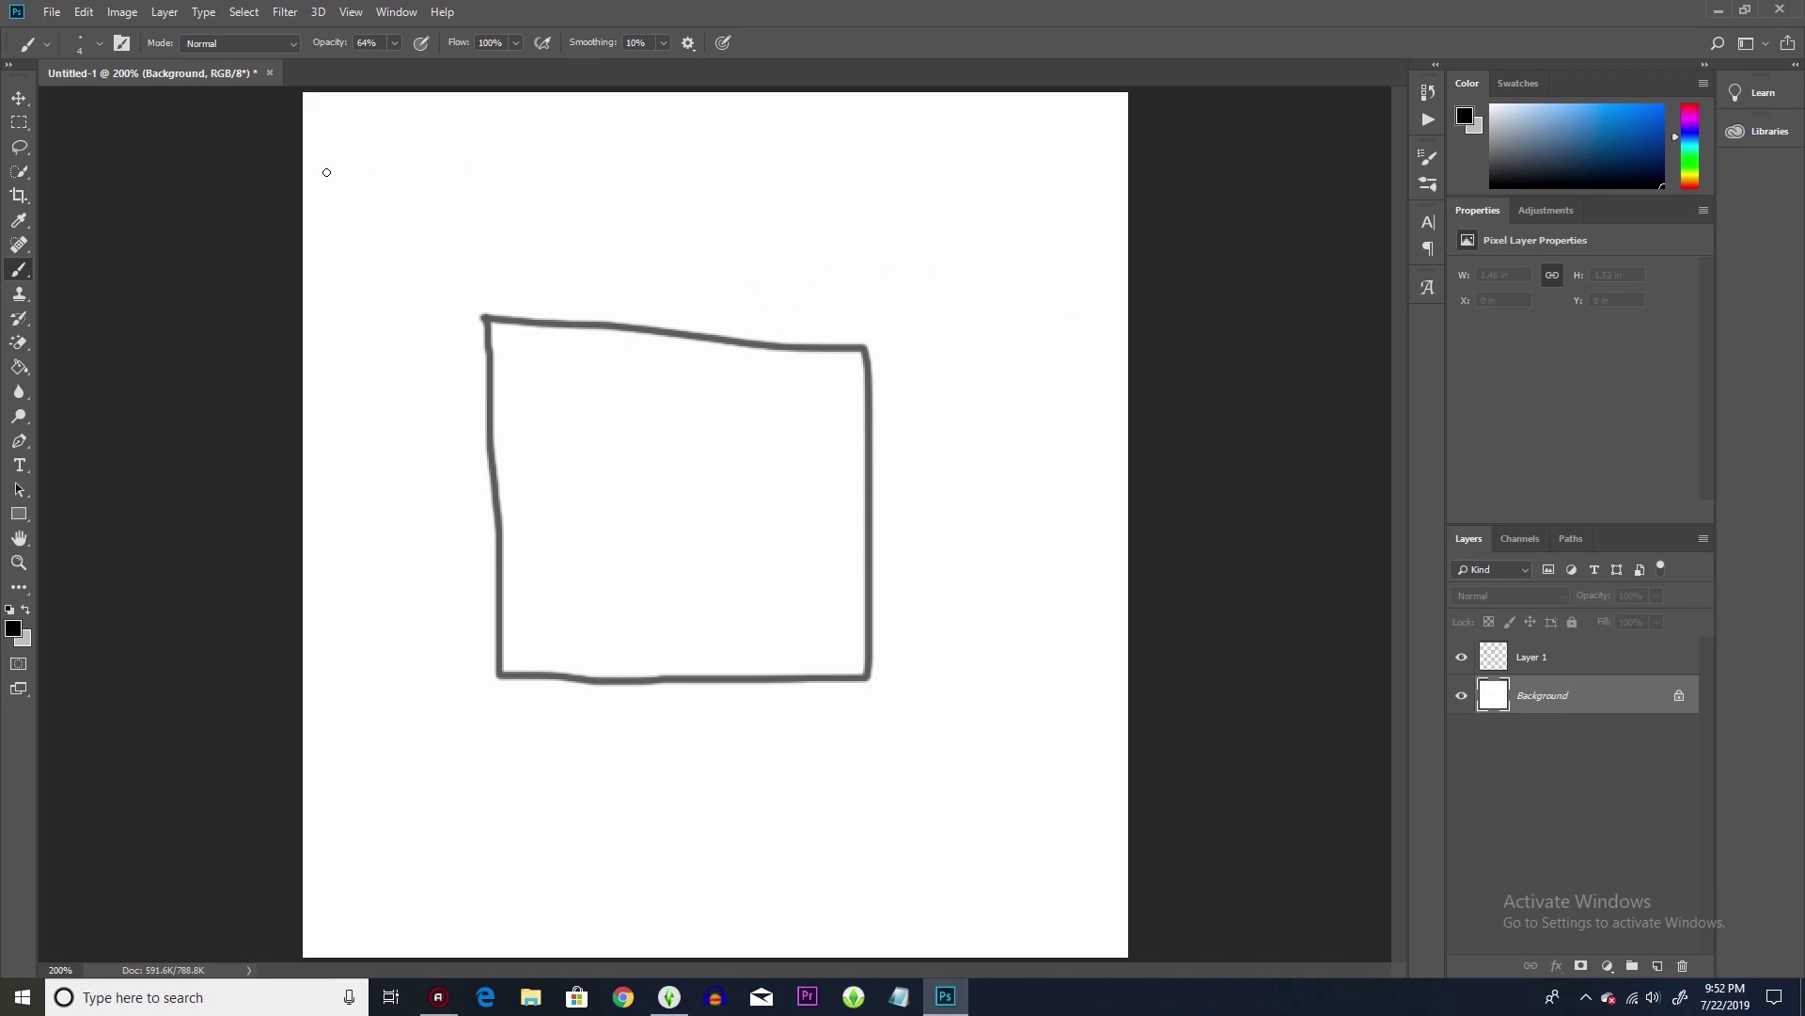
pyautogui.click(83, 12)
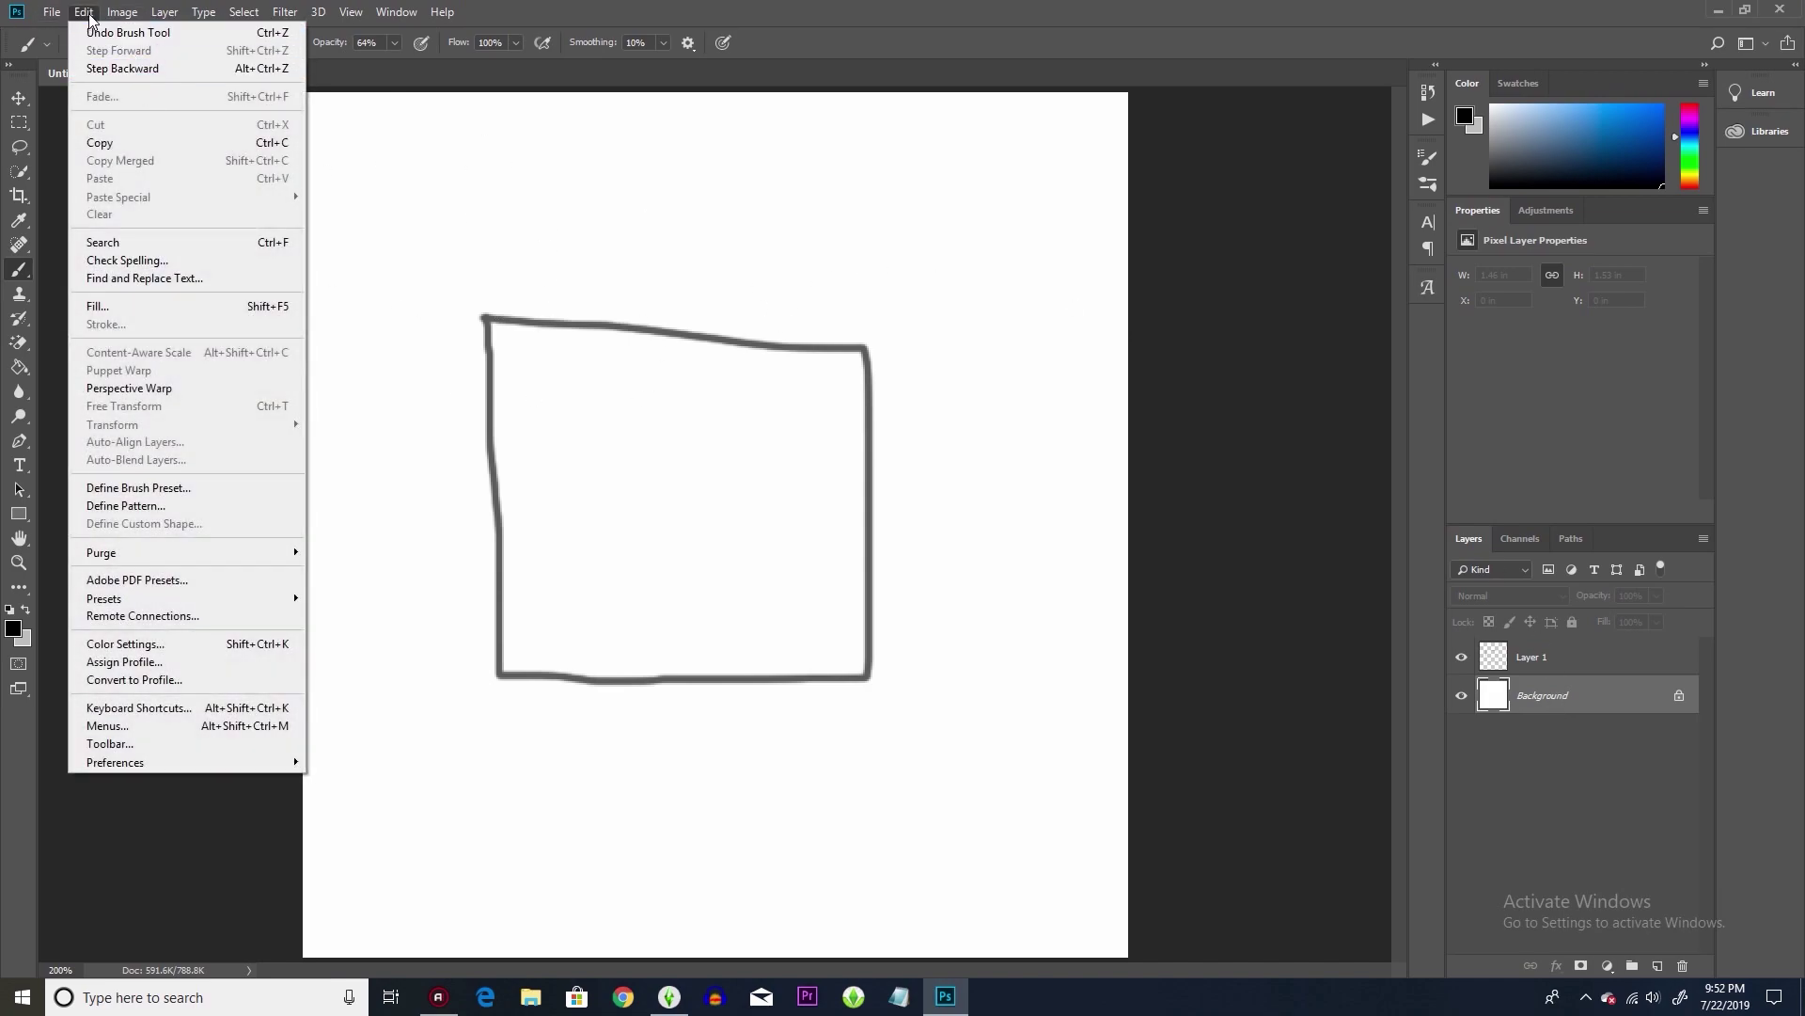
pyautogui.moveTo(124, 12)
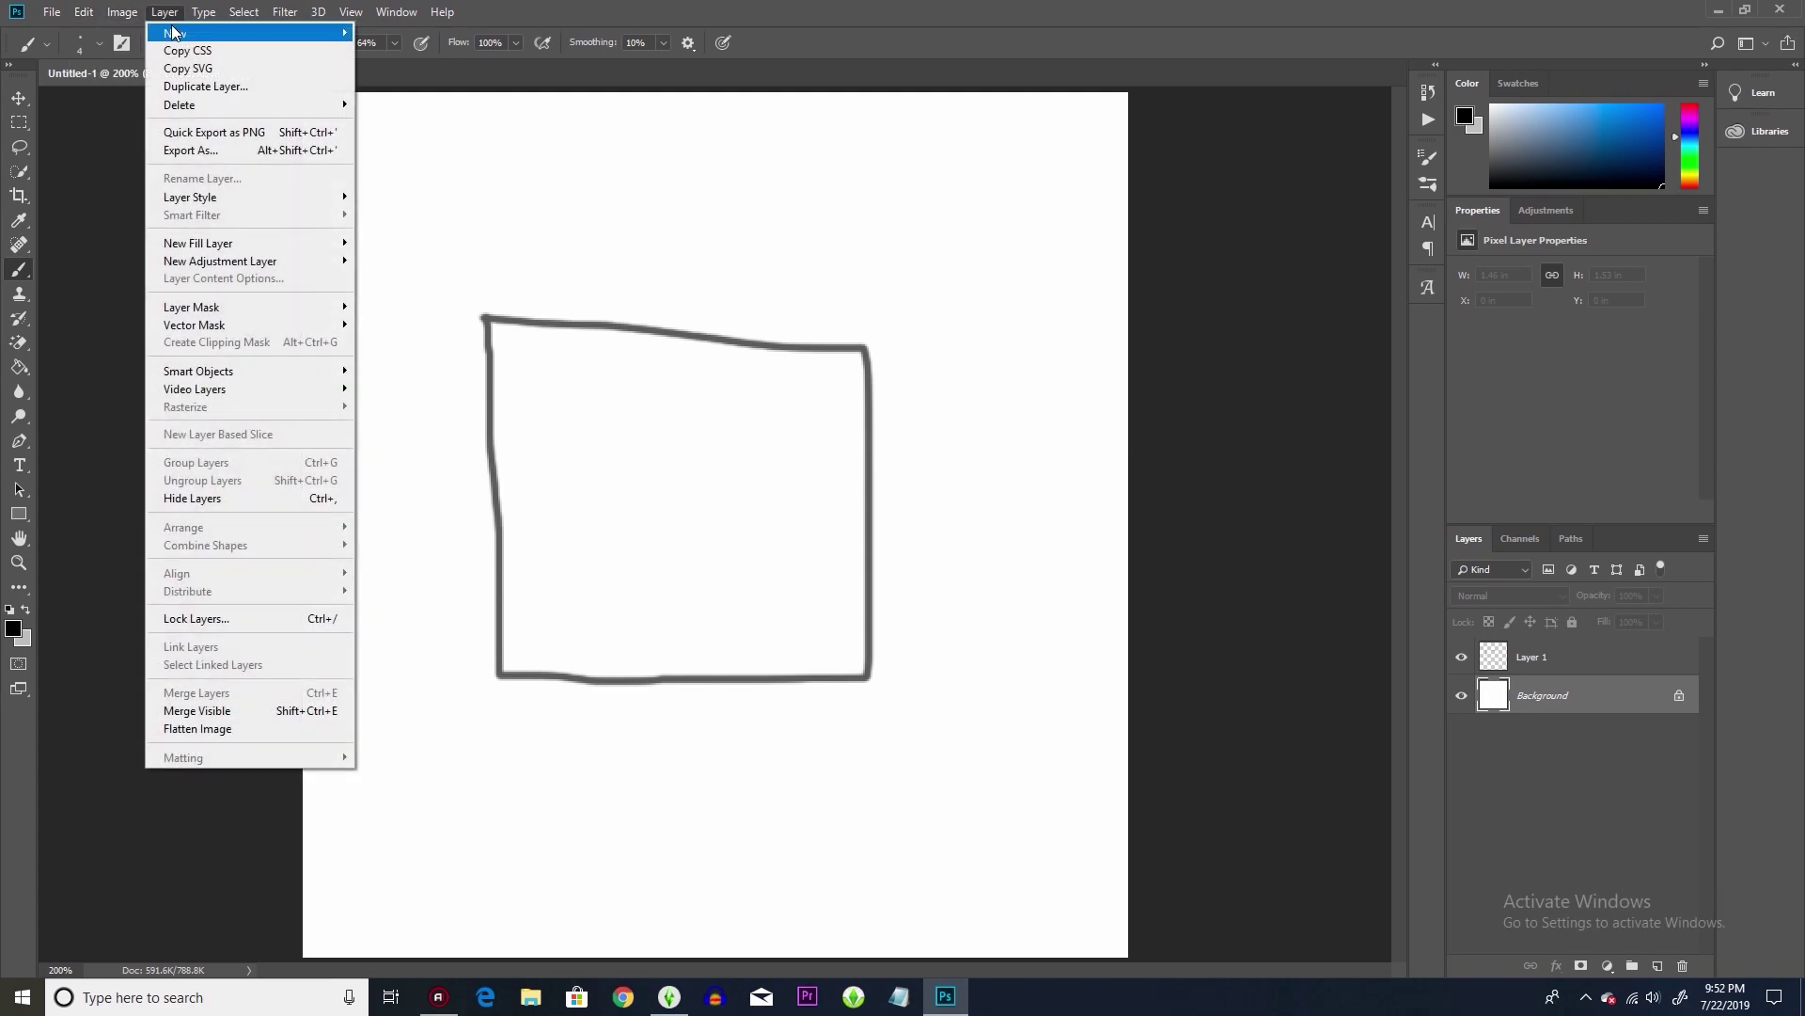
pyautogui.moveTo(226, 34)
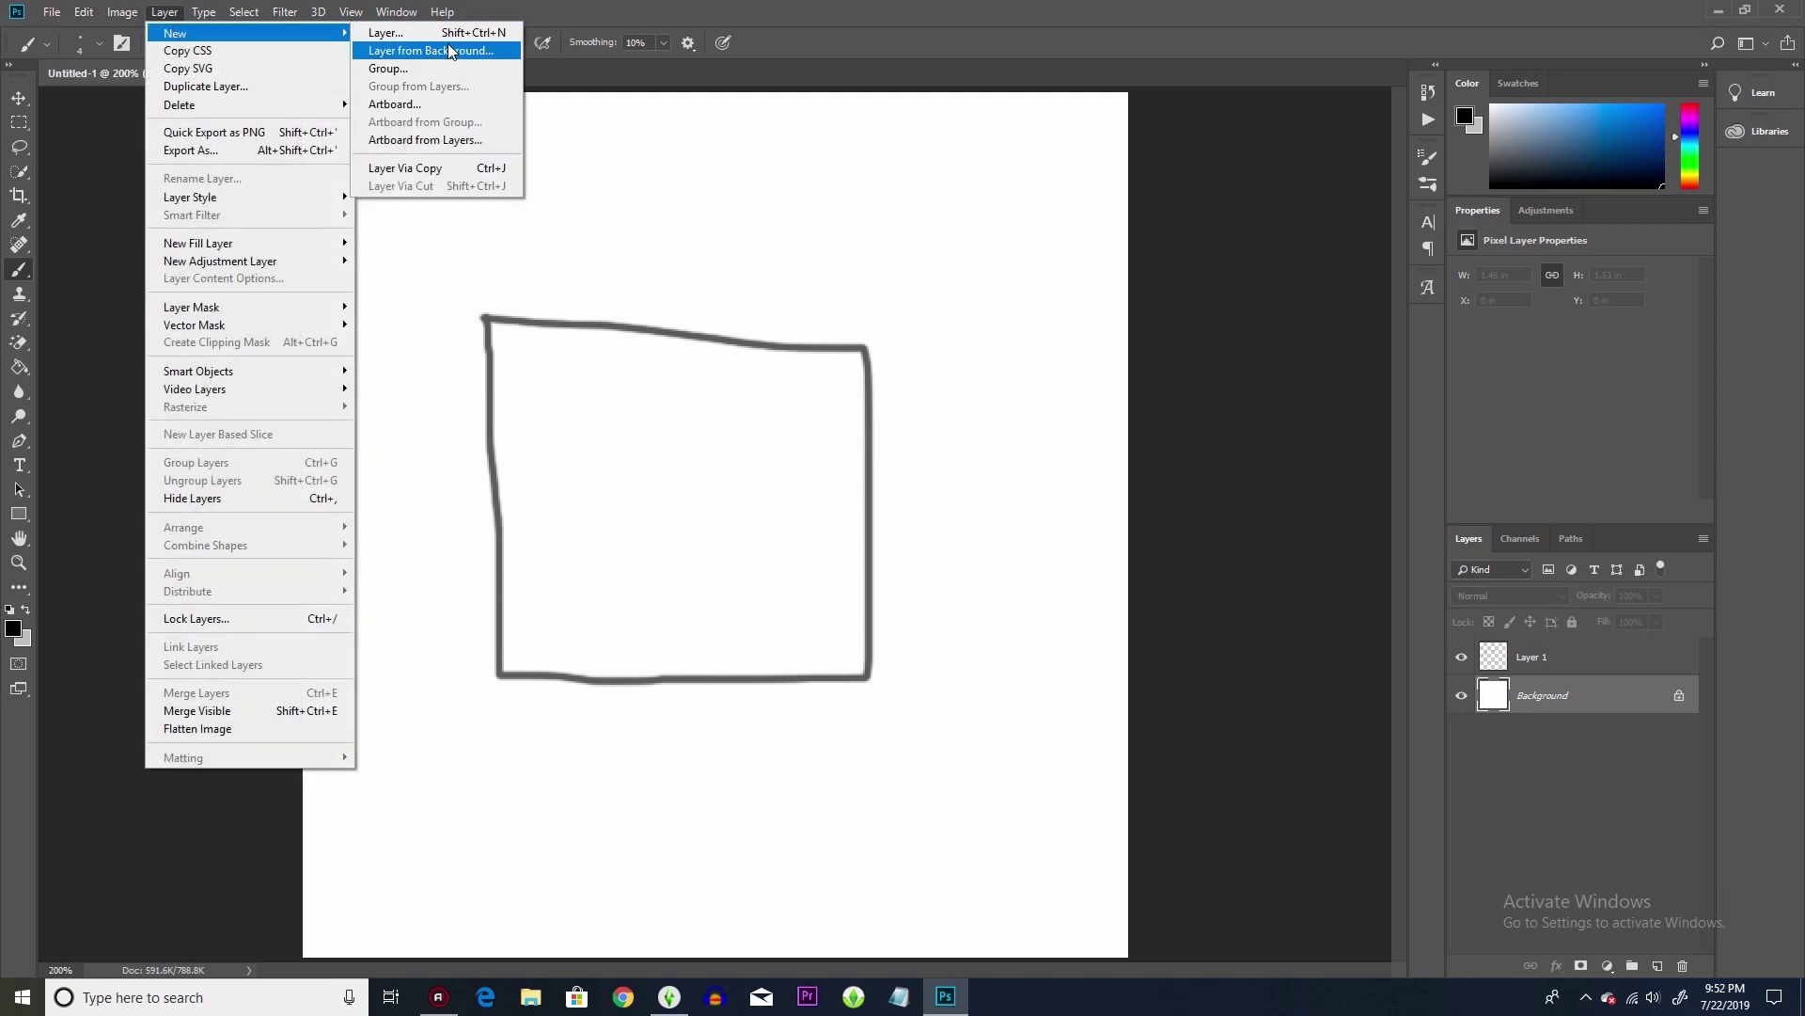
pyautogui.click(450, 37)
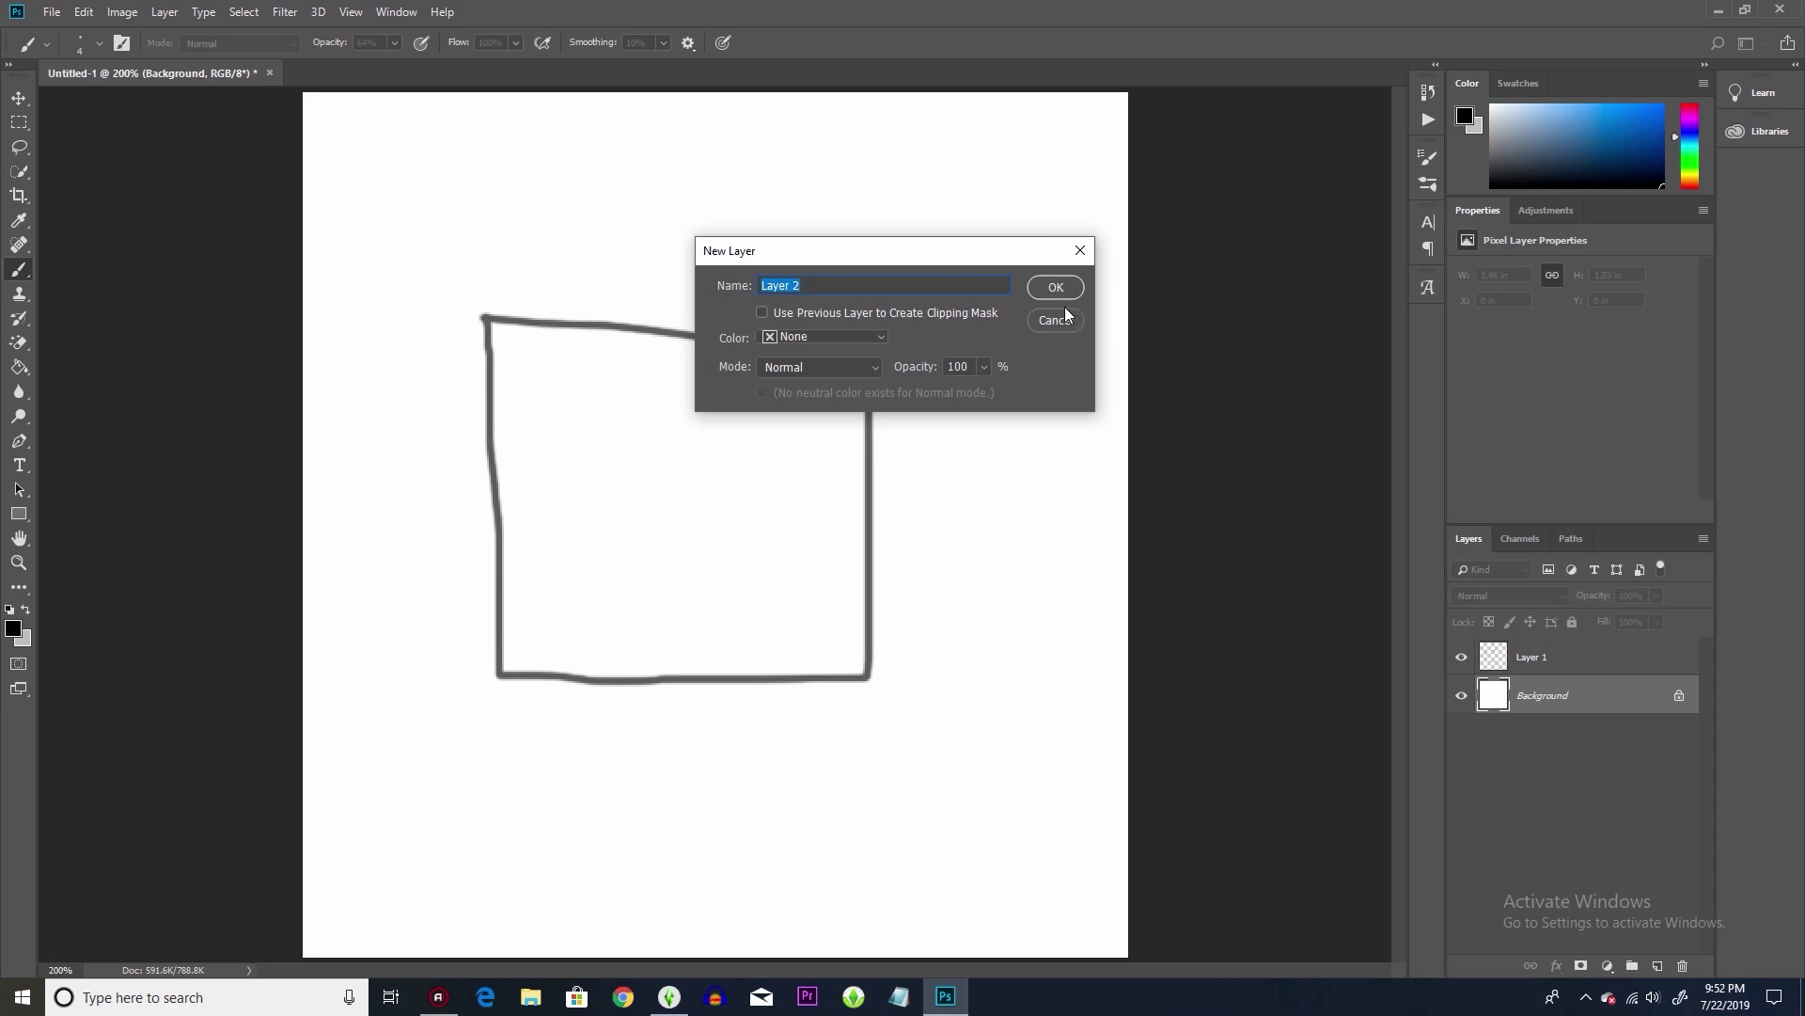
pyautogui.click(1057, 289)
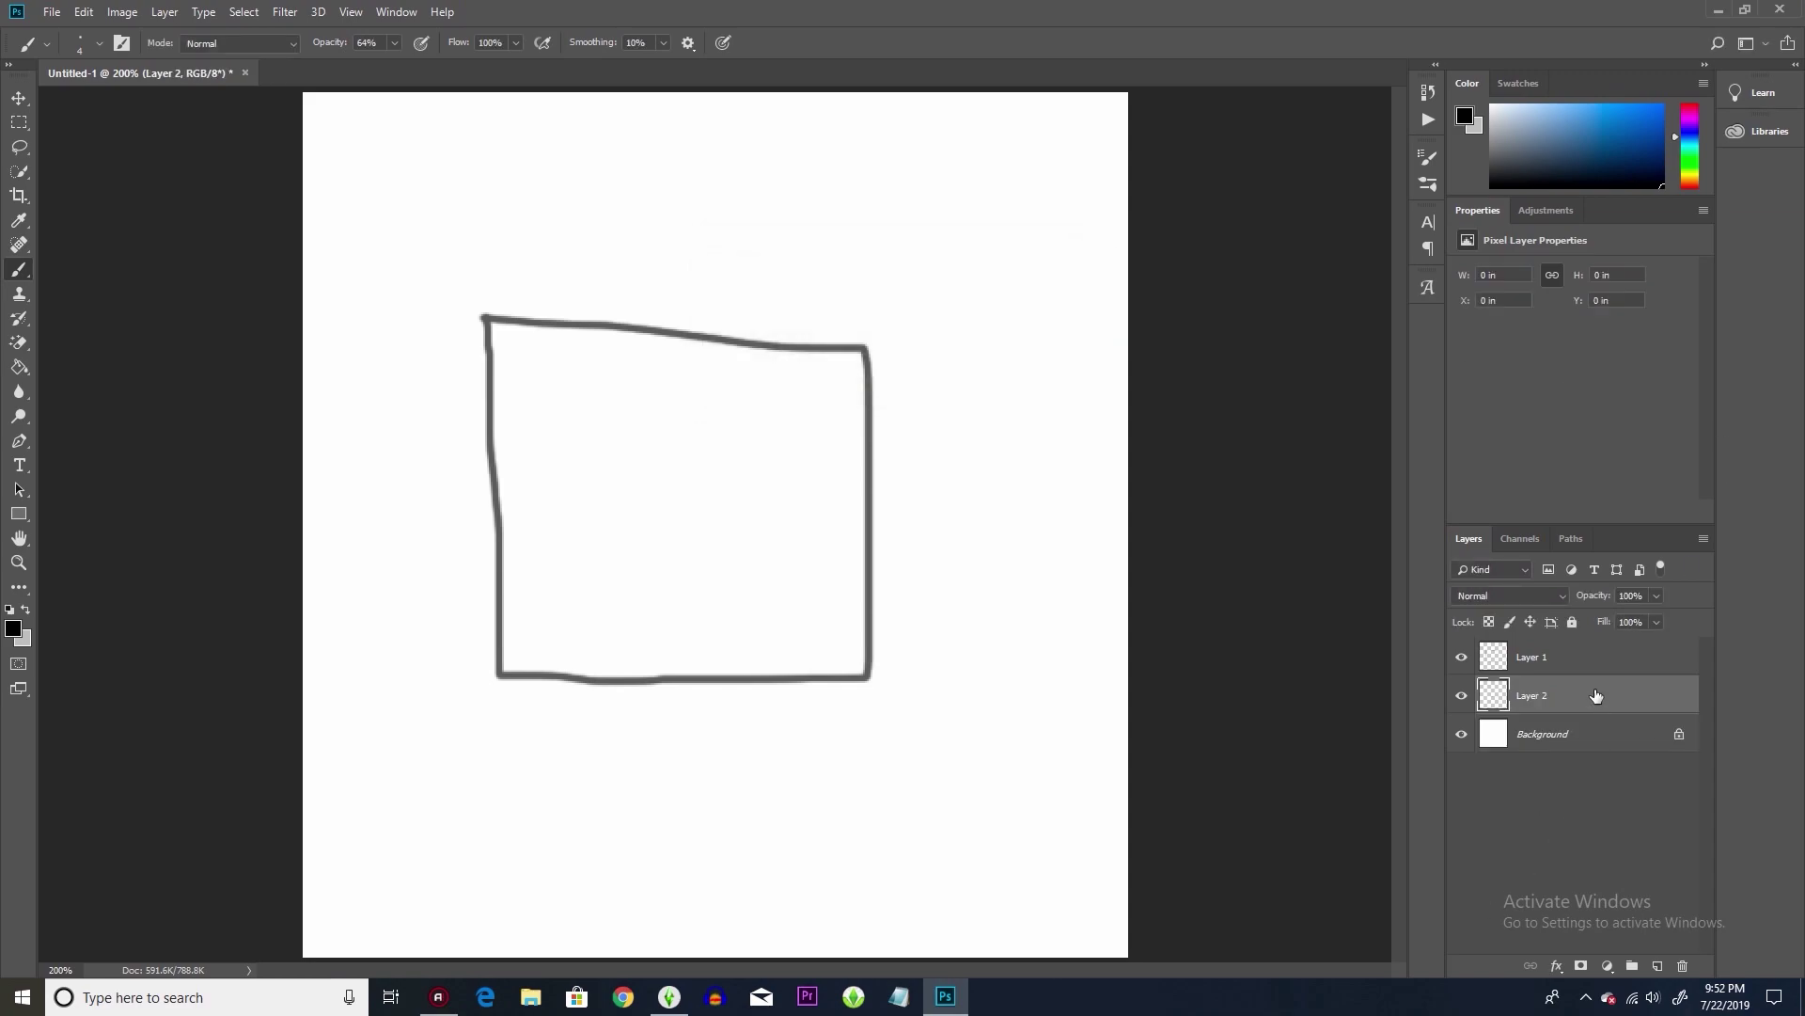
# - Toggle Layer 1 and Background visibility to confirm Layer 2 is empty and transparent
pyautogui.click(1463, 658)
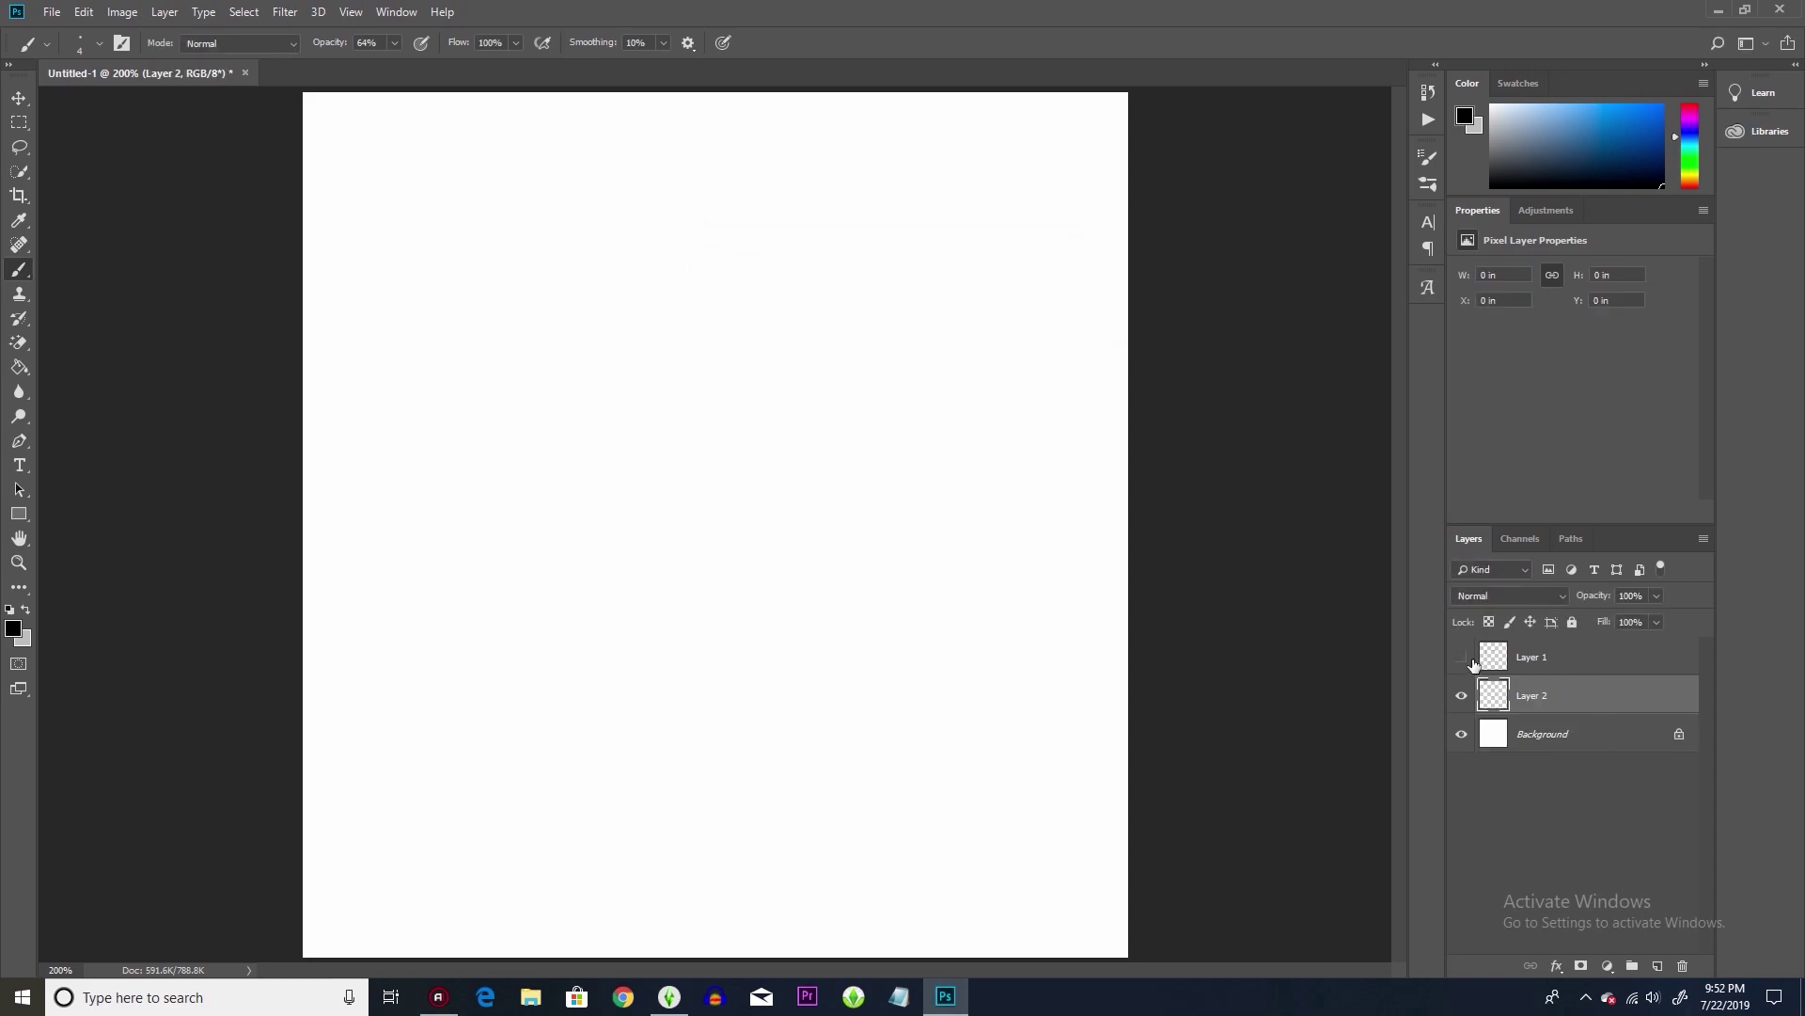
pyautogui.click(1465, 658)
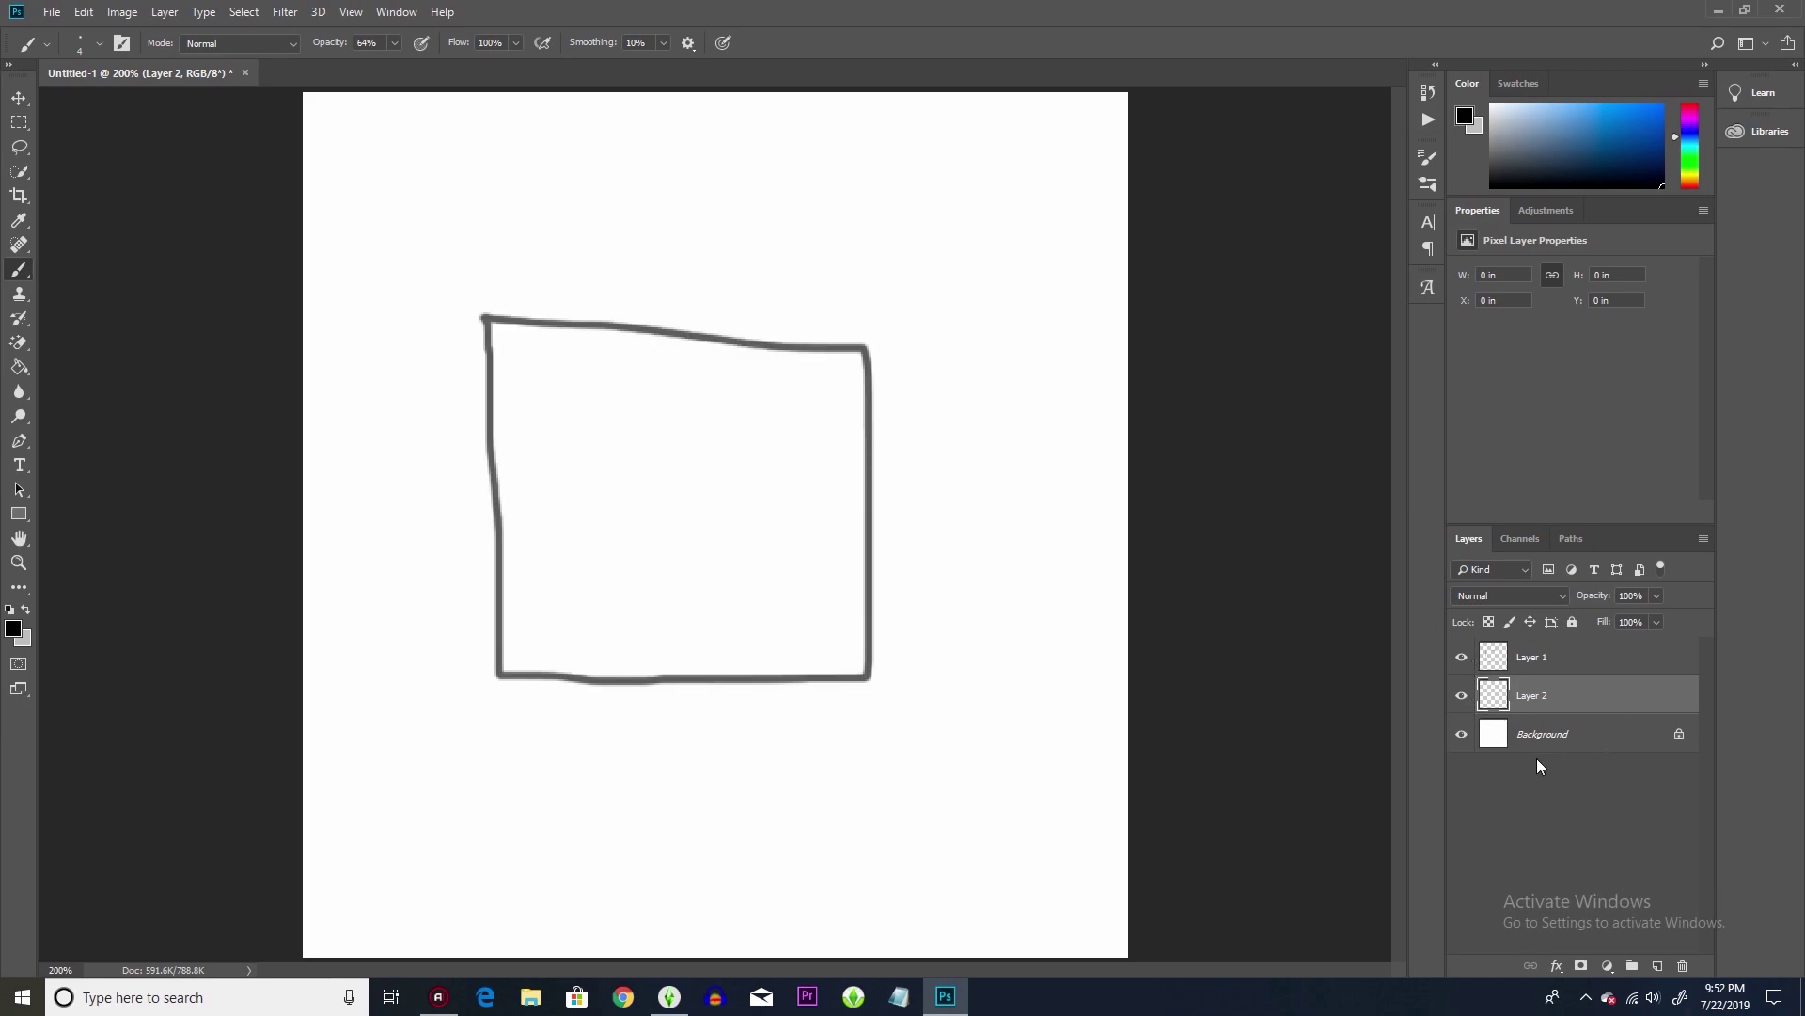
pyautogui.click(1463, 735)
pyautogui.click(1463, 735)
# - Set the foreground colour to blue
pyautogui.click(19, 367)
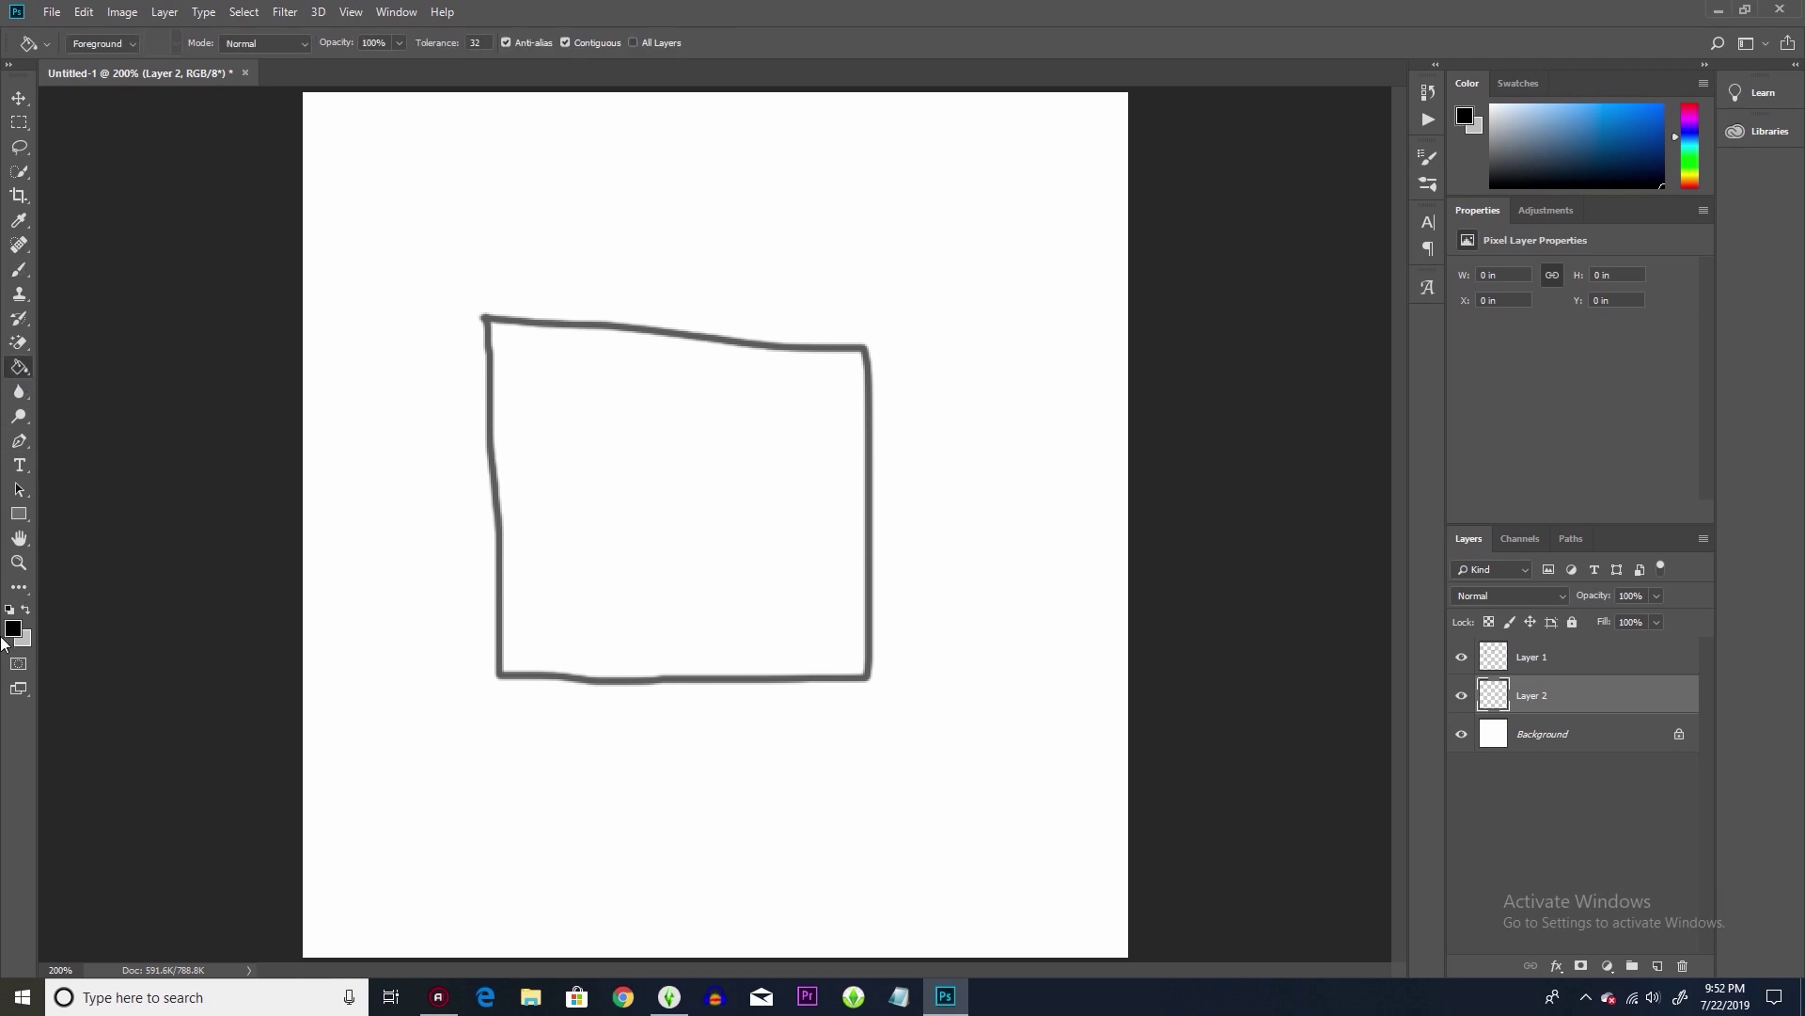
pyautogui.click(13, 628)
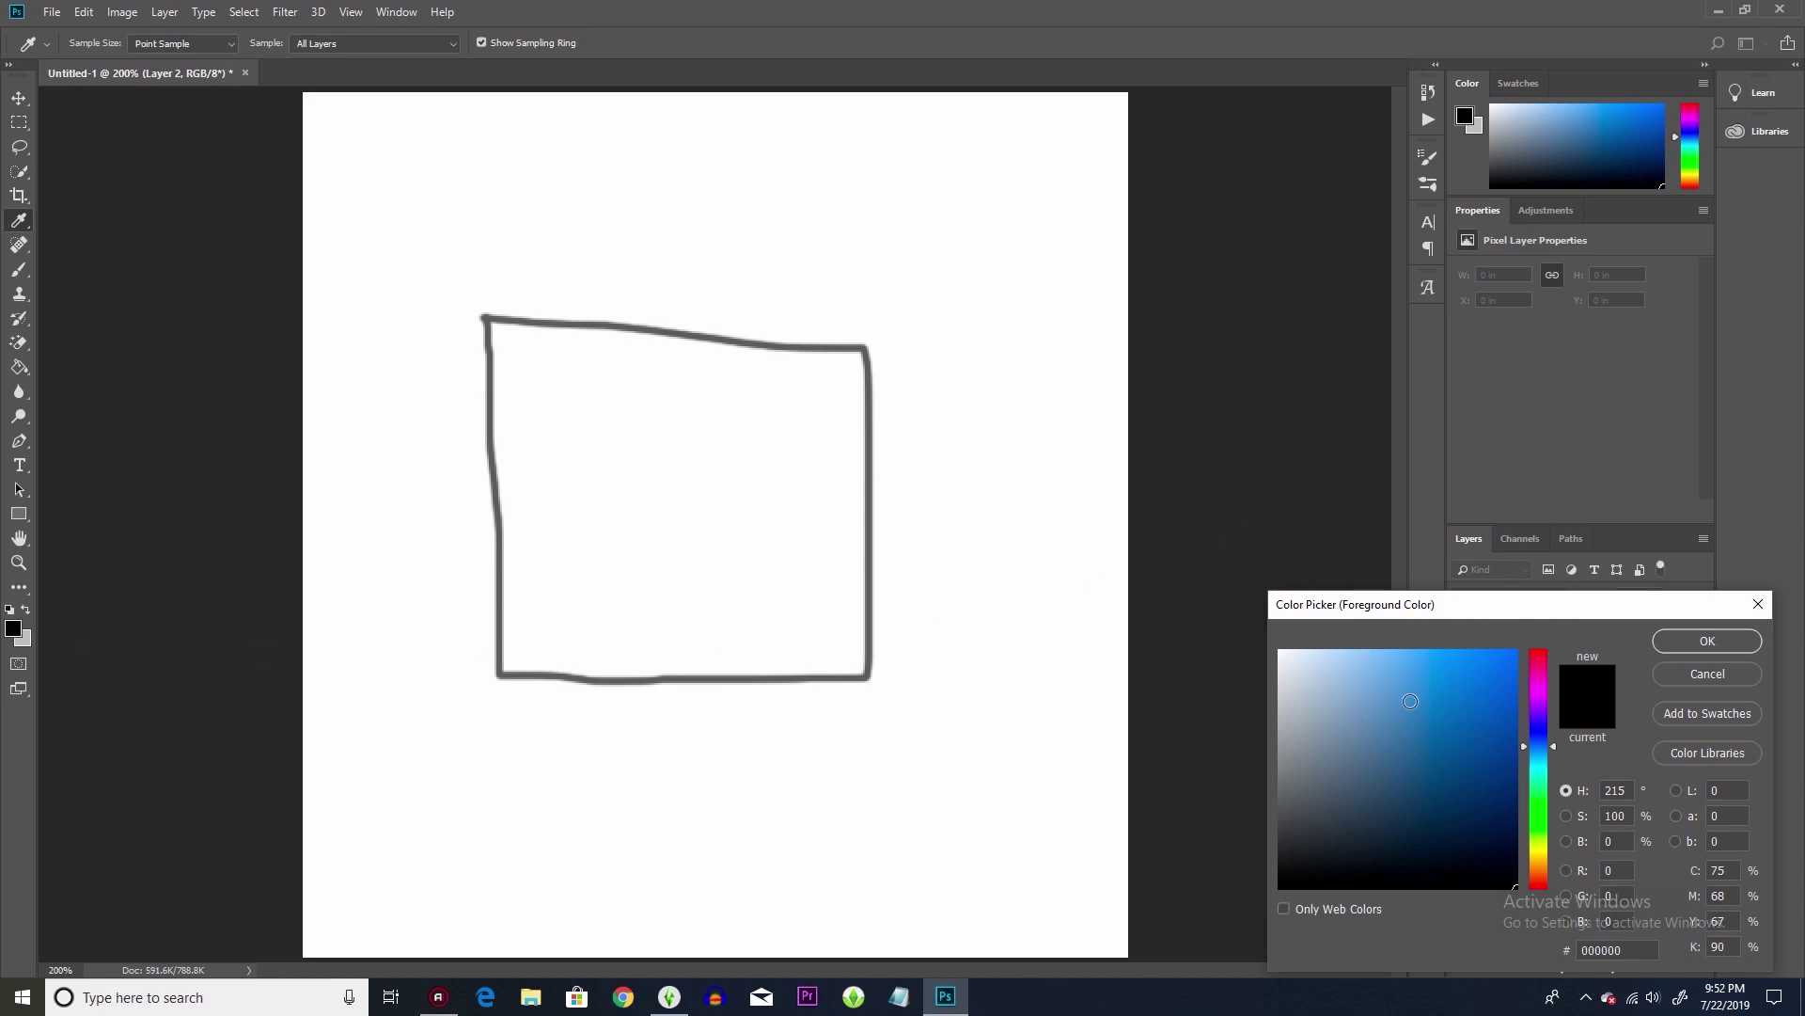
pyautogui.click(1454, 713)
pyautogui.click(1708, 640)
# - With a roughly 114 px brush, paint blue over the whole square on Layer 2
pyautogui.press('b')
pyautogui.click(98, 43)
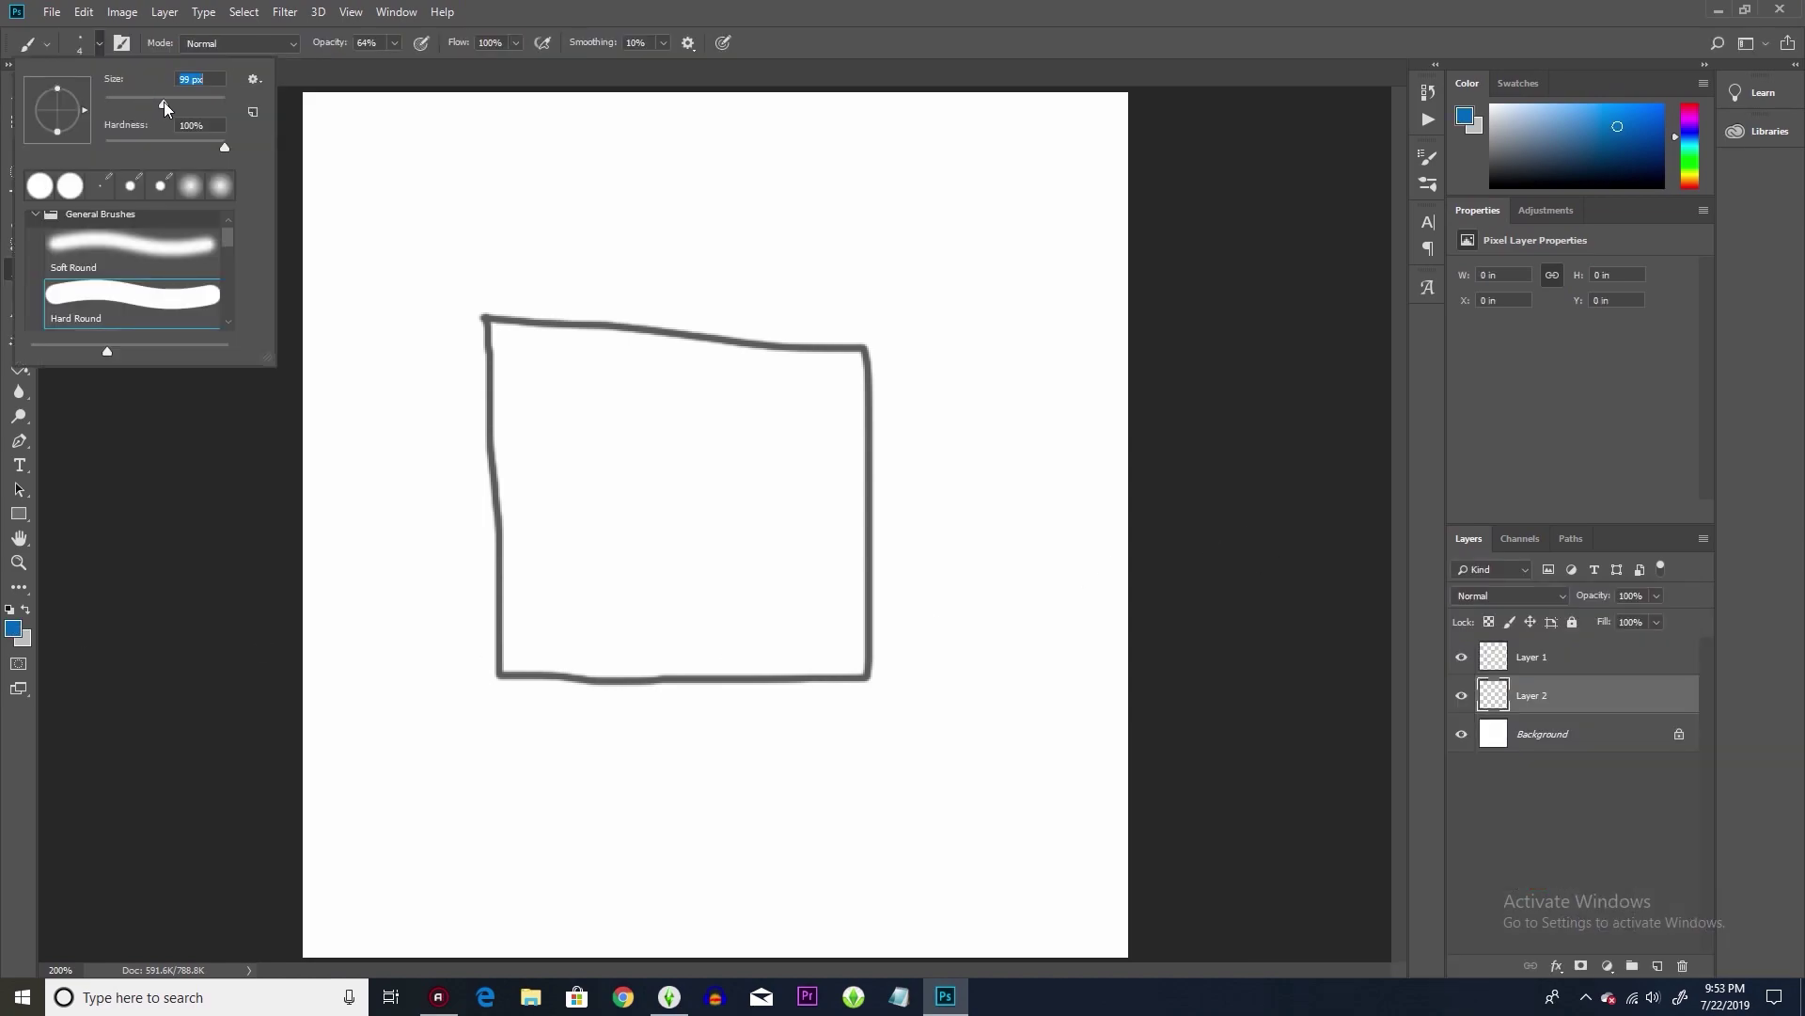
pyautogui.moveTo(687, 386)
pyautogui.mouseDown()
pyautogui.moveTo(532, 381)
pyautogui.moveTo(598, 625)
pyautogui.moveTo(510, 630)
pyautogui.moveTo(808, 636)
pyautogui.moveTo(836, 338)
pyautogui.moveTo(733, 451)
pyautogui.mouseUp()
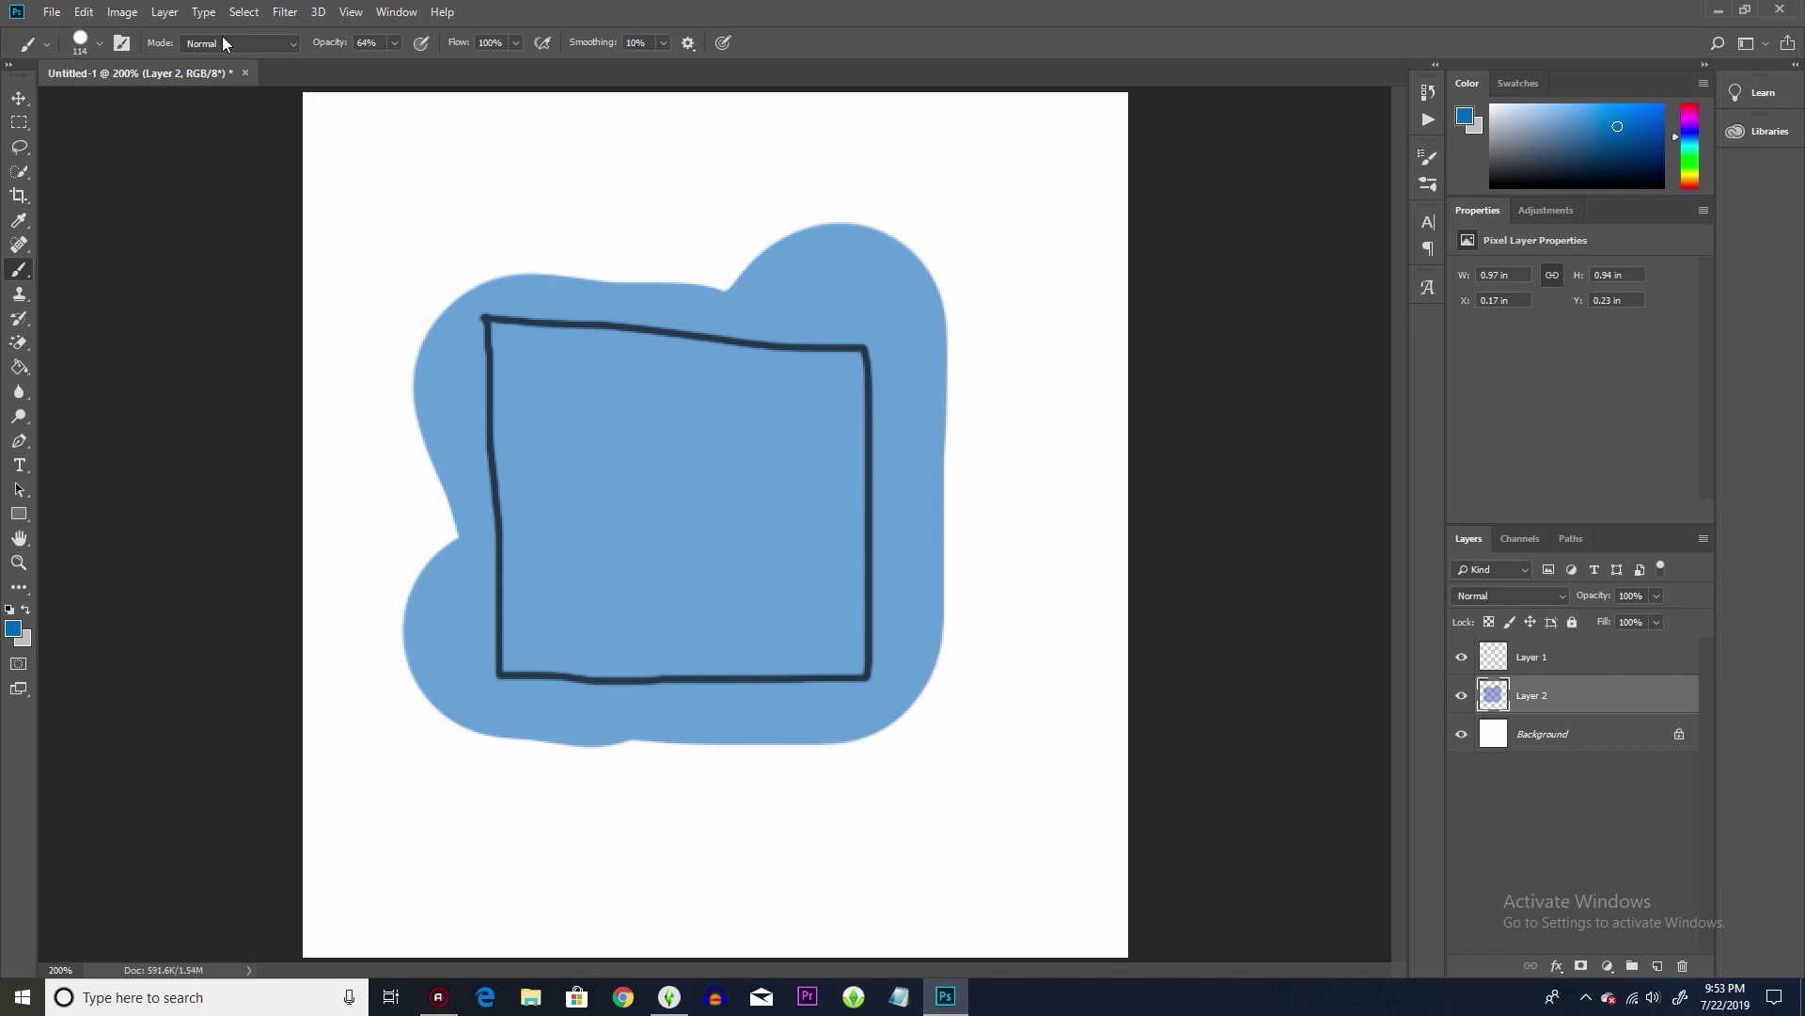
# - Add a new Layer 3 above the blue fill layer
pyautogui.click(164, 13)
pyautogui.moveTo(198, 38)
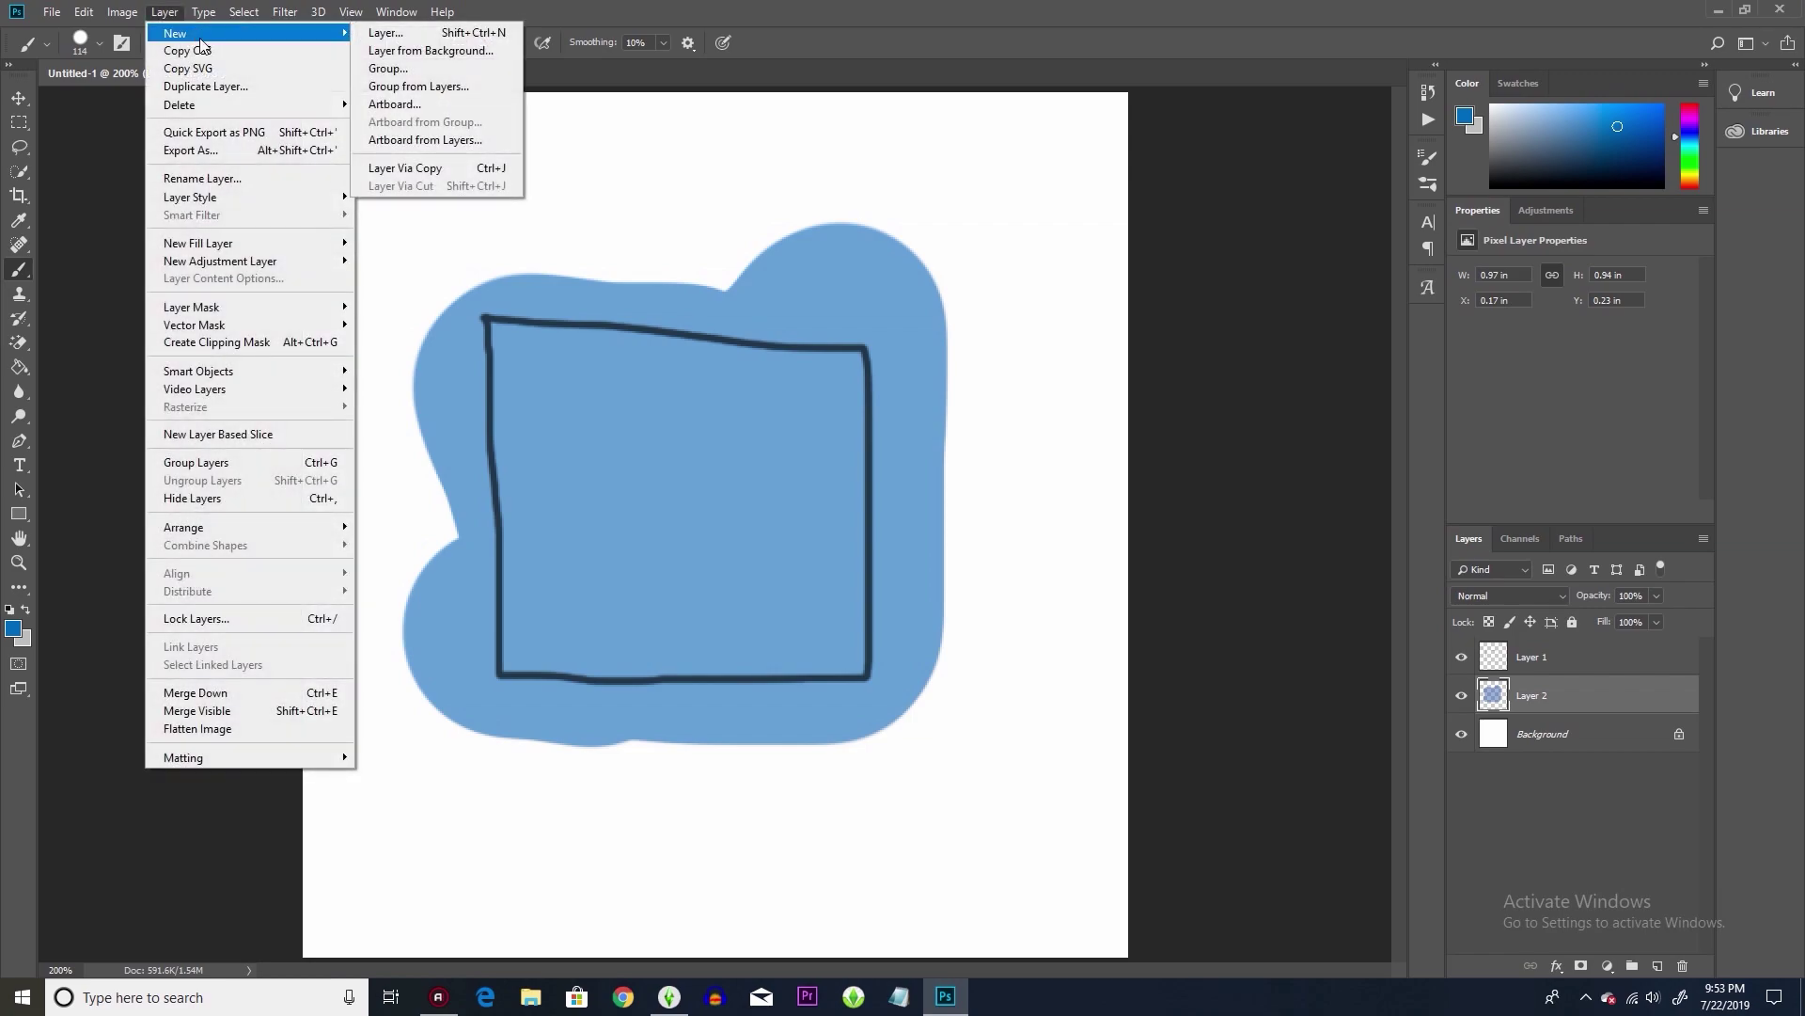
pyautogui.click(381, 34)
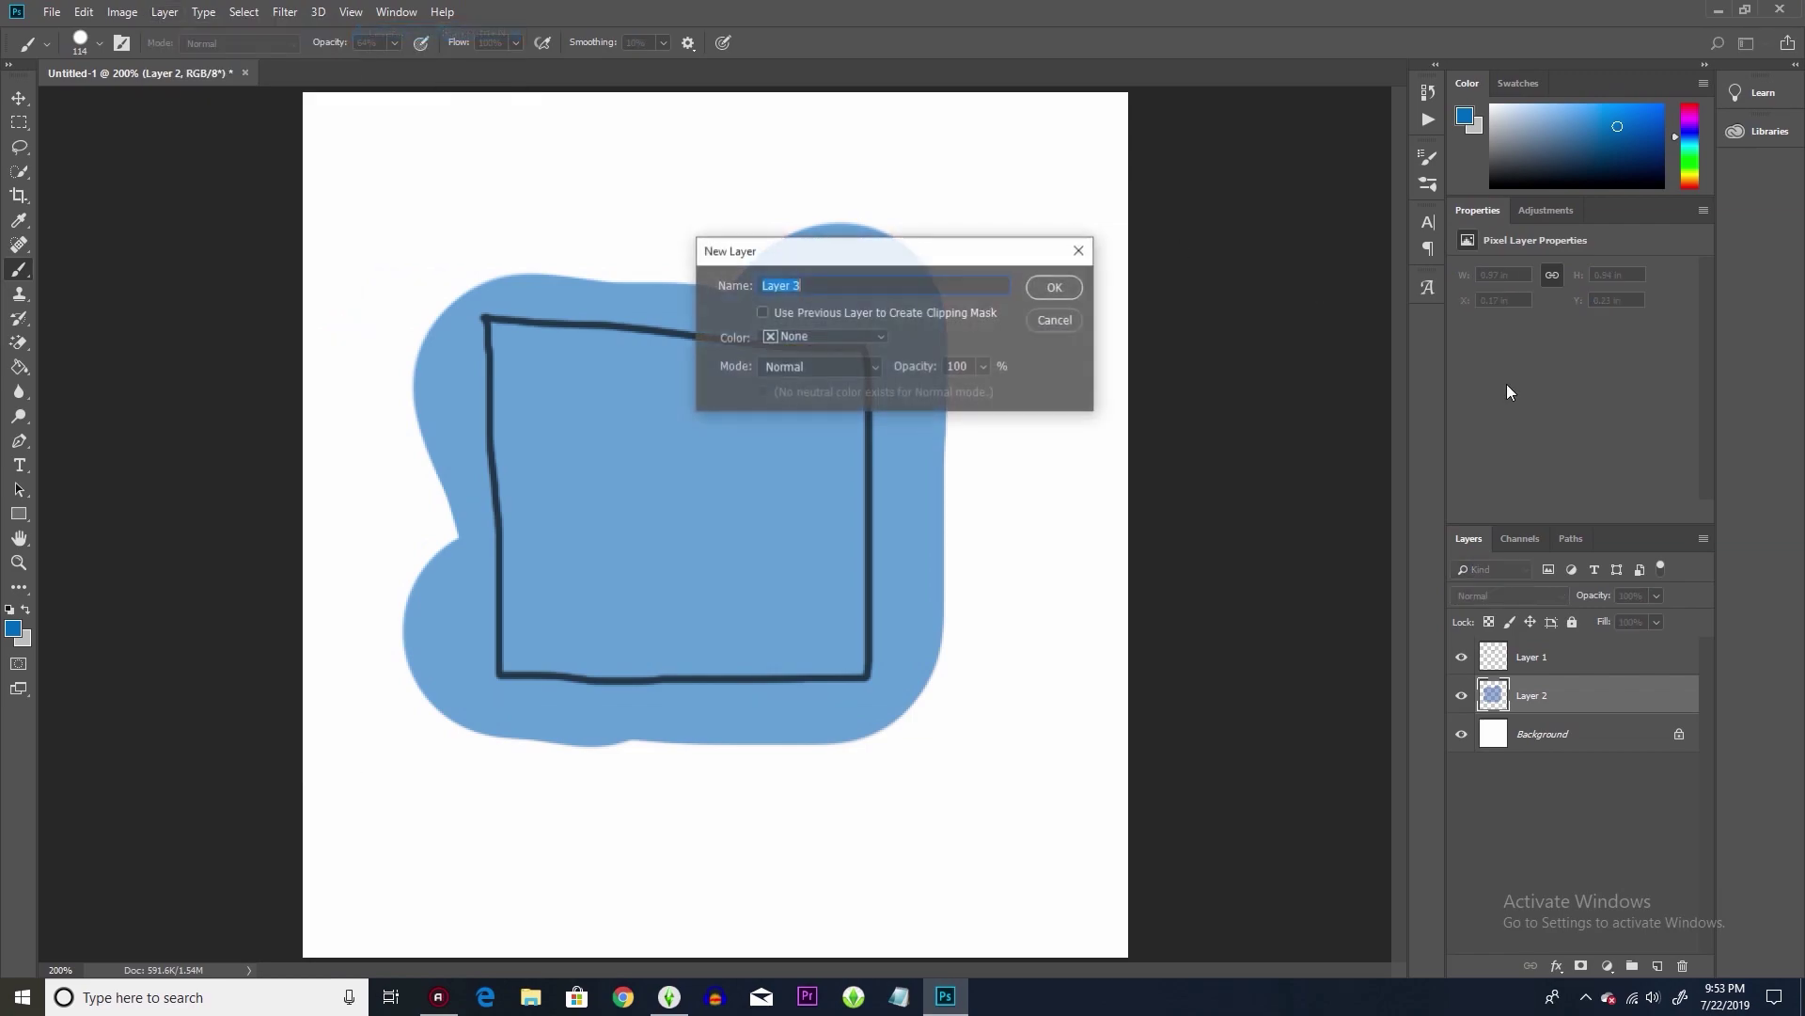
pyautogui.click(1056, 287)
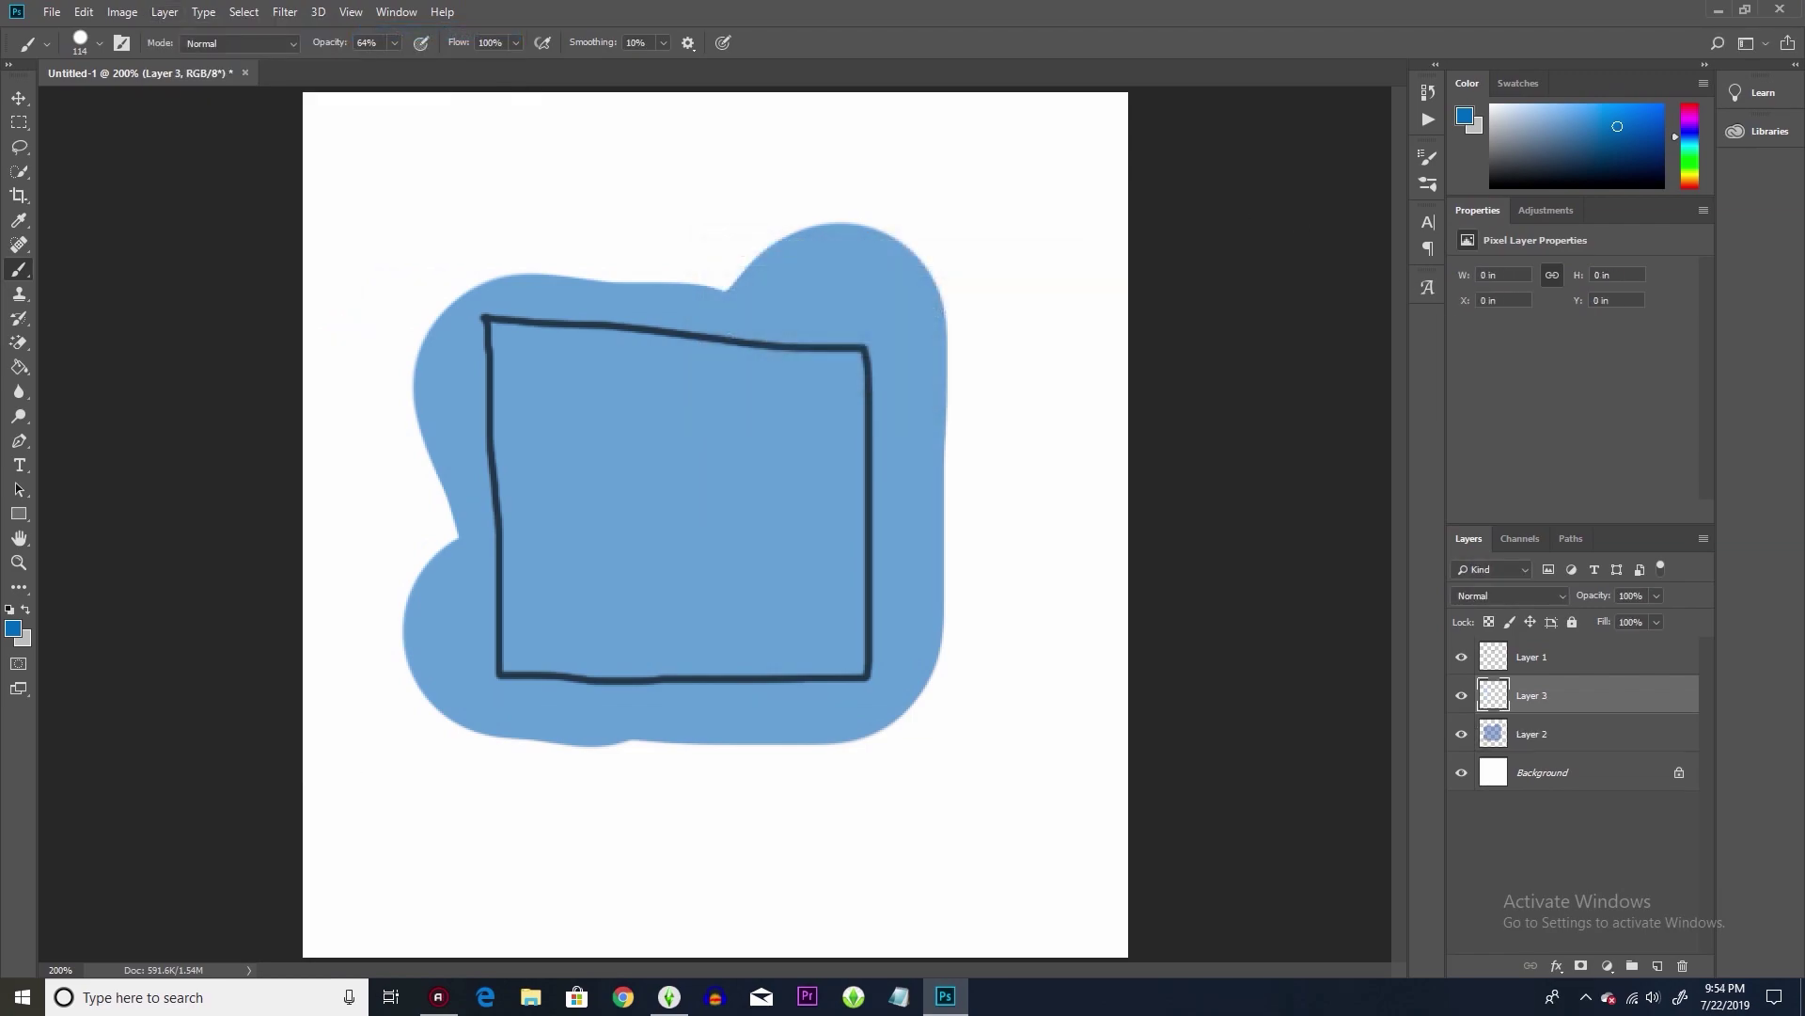
# - Set the foreground to green 5cbb32 and brush a broad band across the square's upper part
pyautogui.click(12, 628)
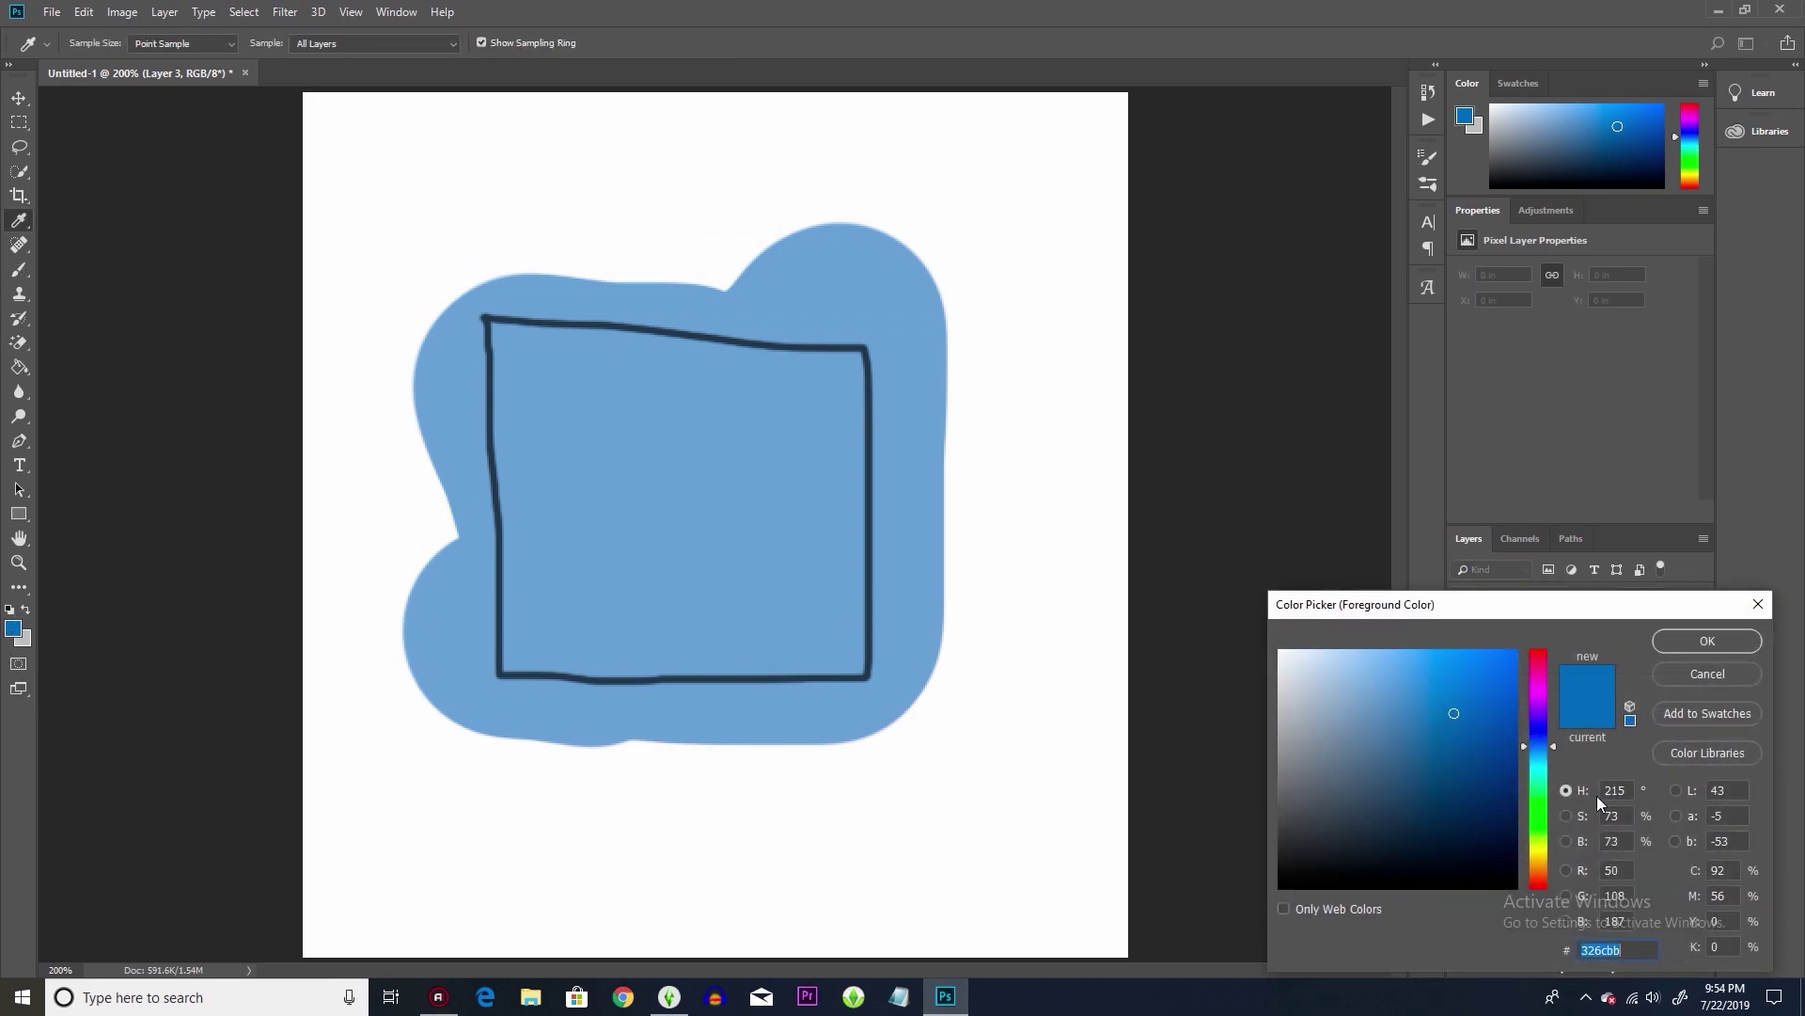
pyautogui.write('5cbb32')
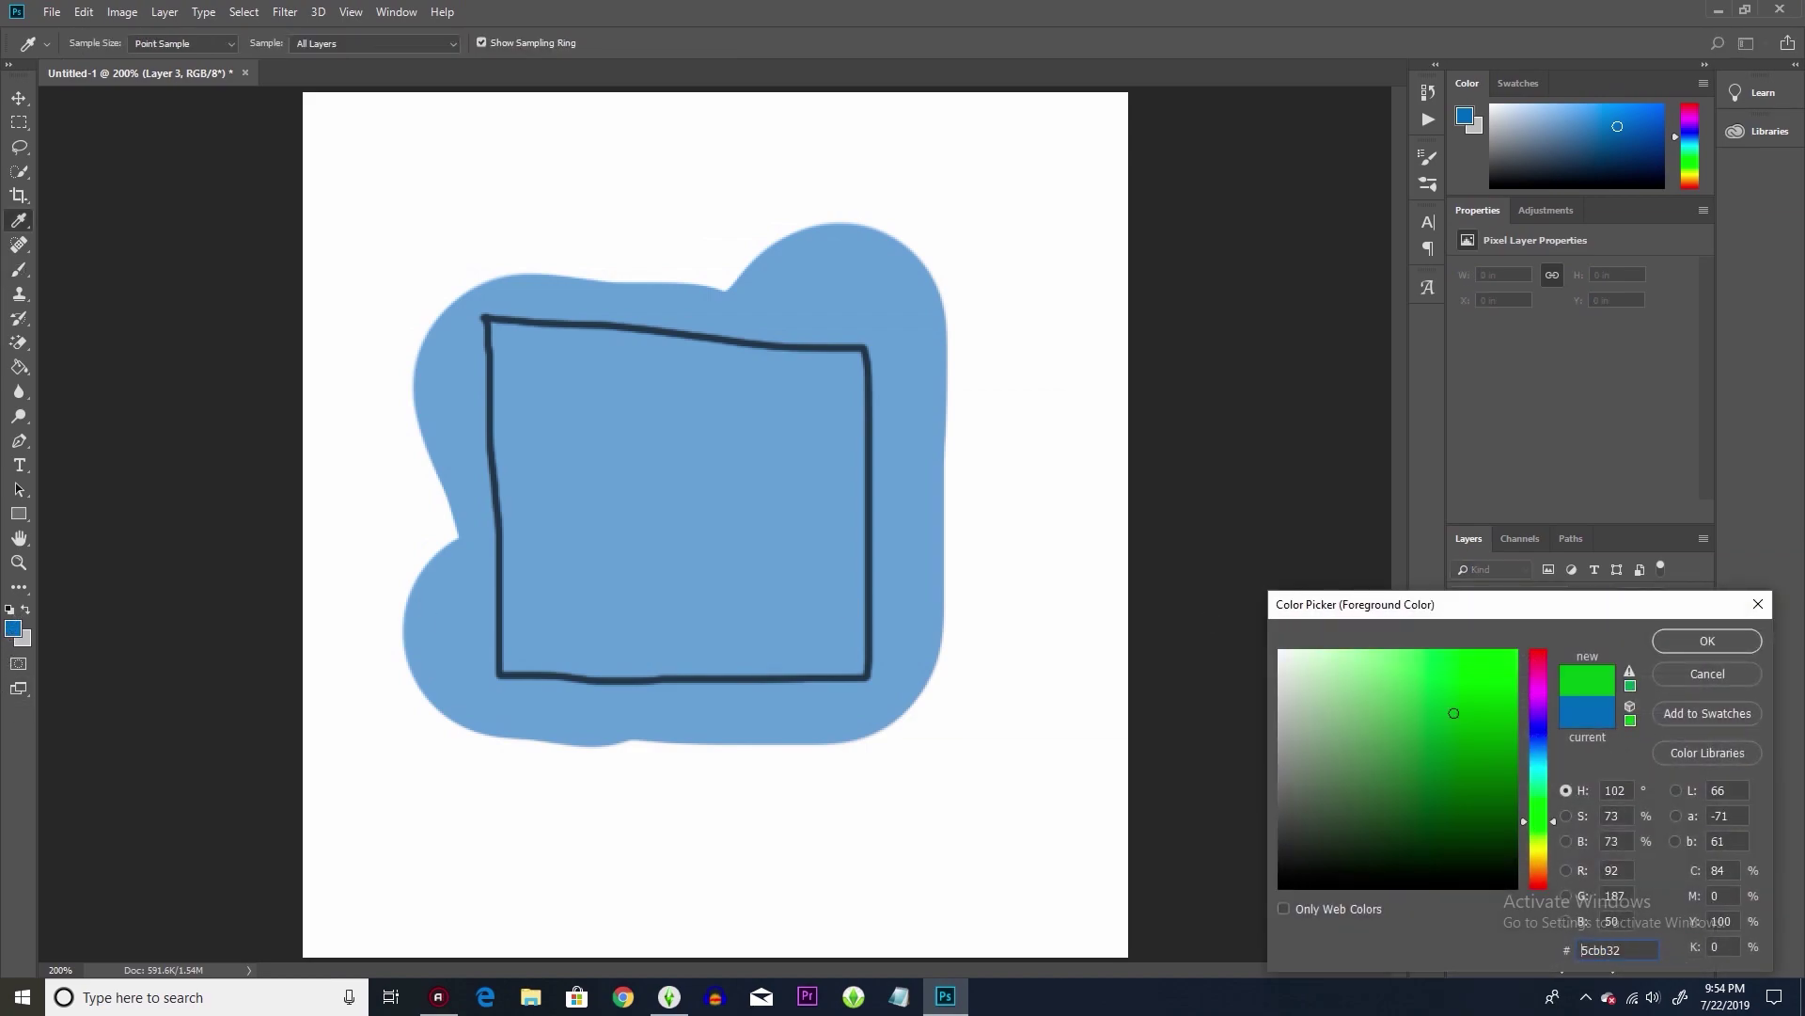
pyautogui.click(1681, 643)
pyautogui.press('b')
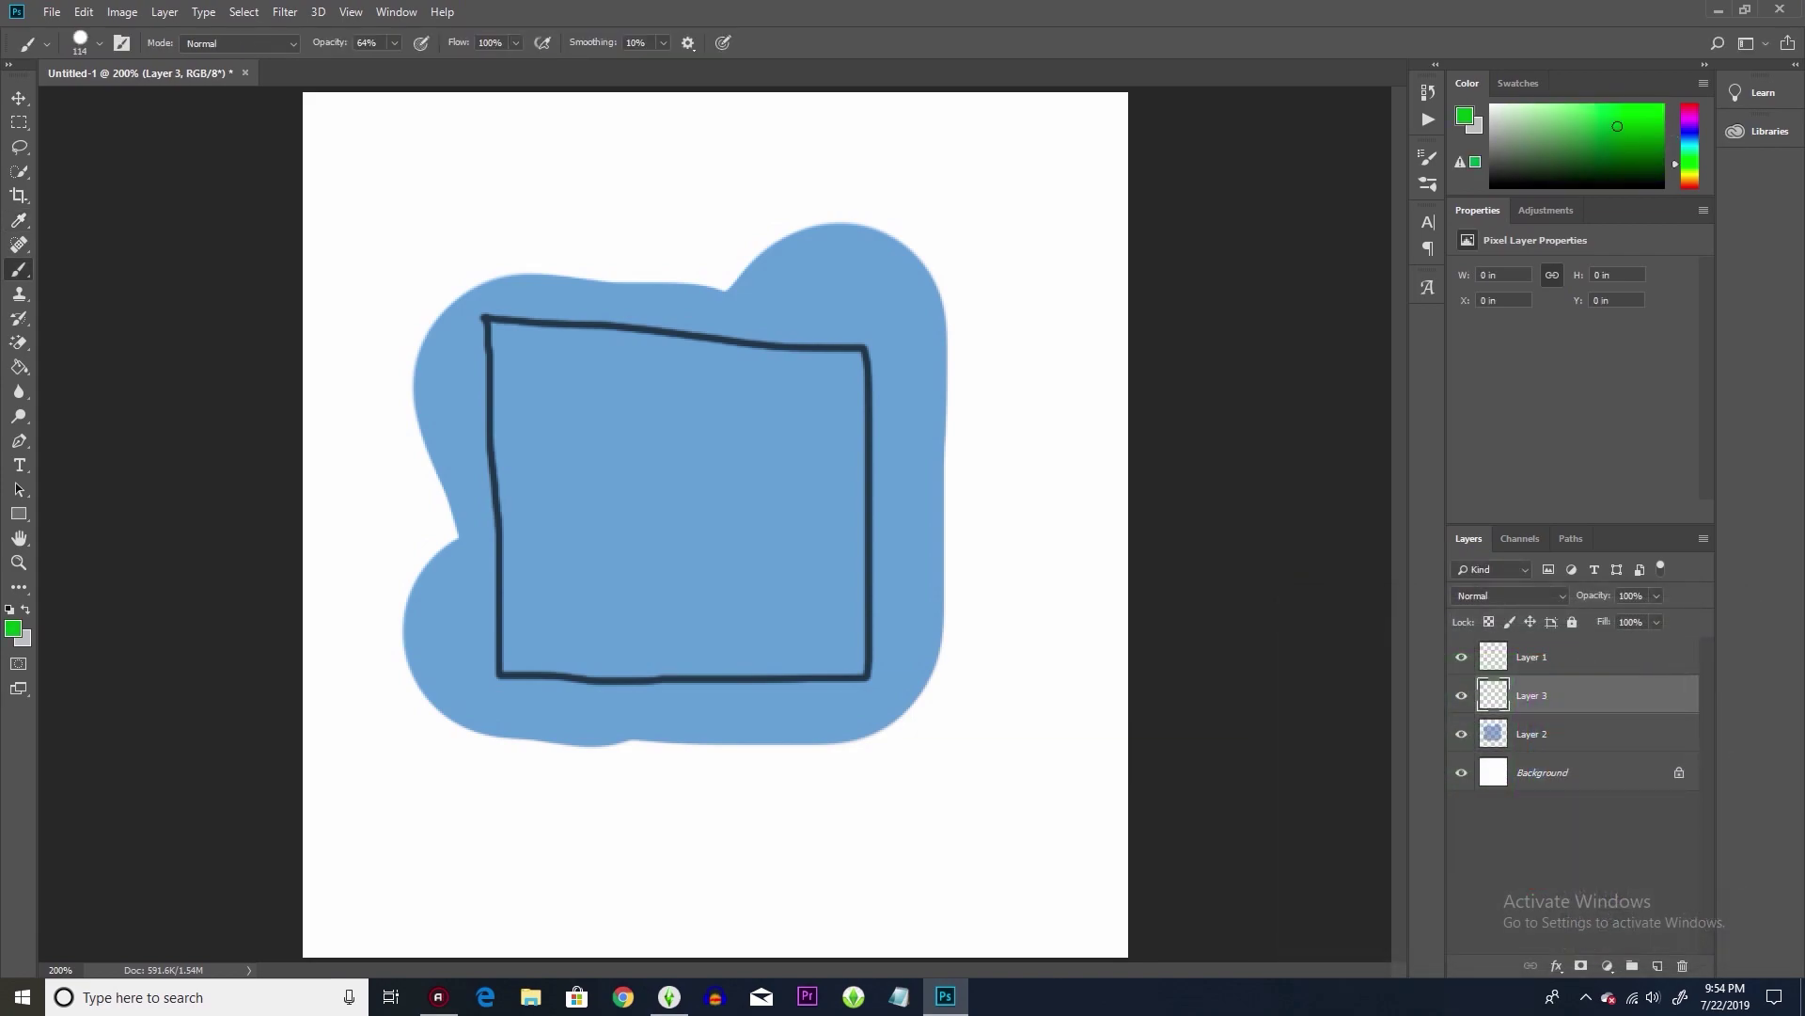
pyautogui.moveTo(235, 366)
pyautogui.mouseDown()
pyautogui.moveTo(574, 404)
pyautogui.moveTo(1020, 415)
pyautogui.mouseUp()
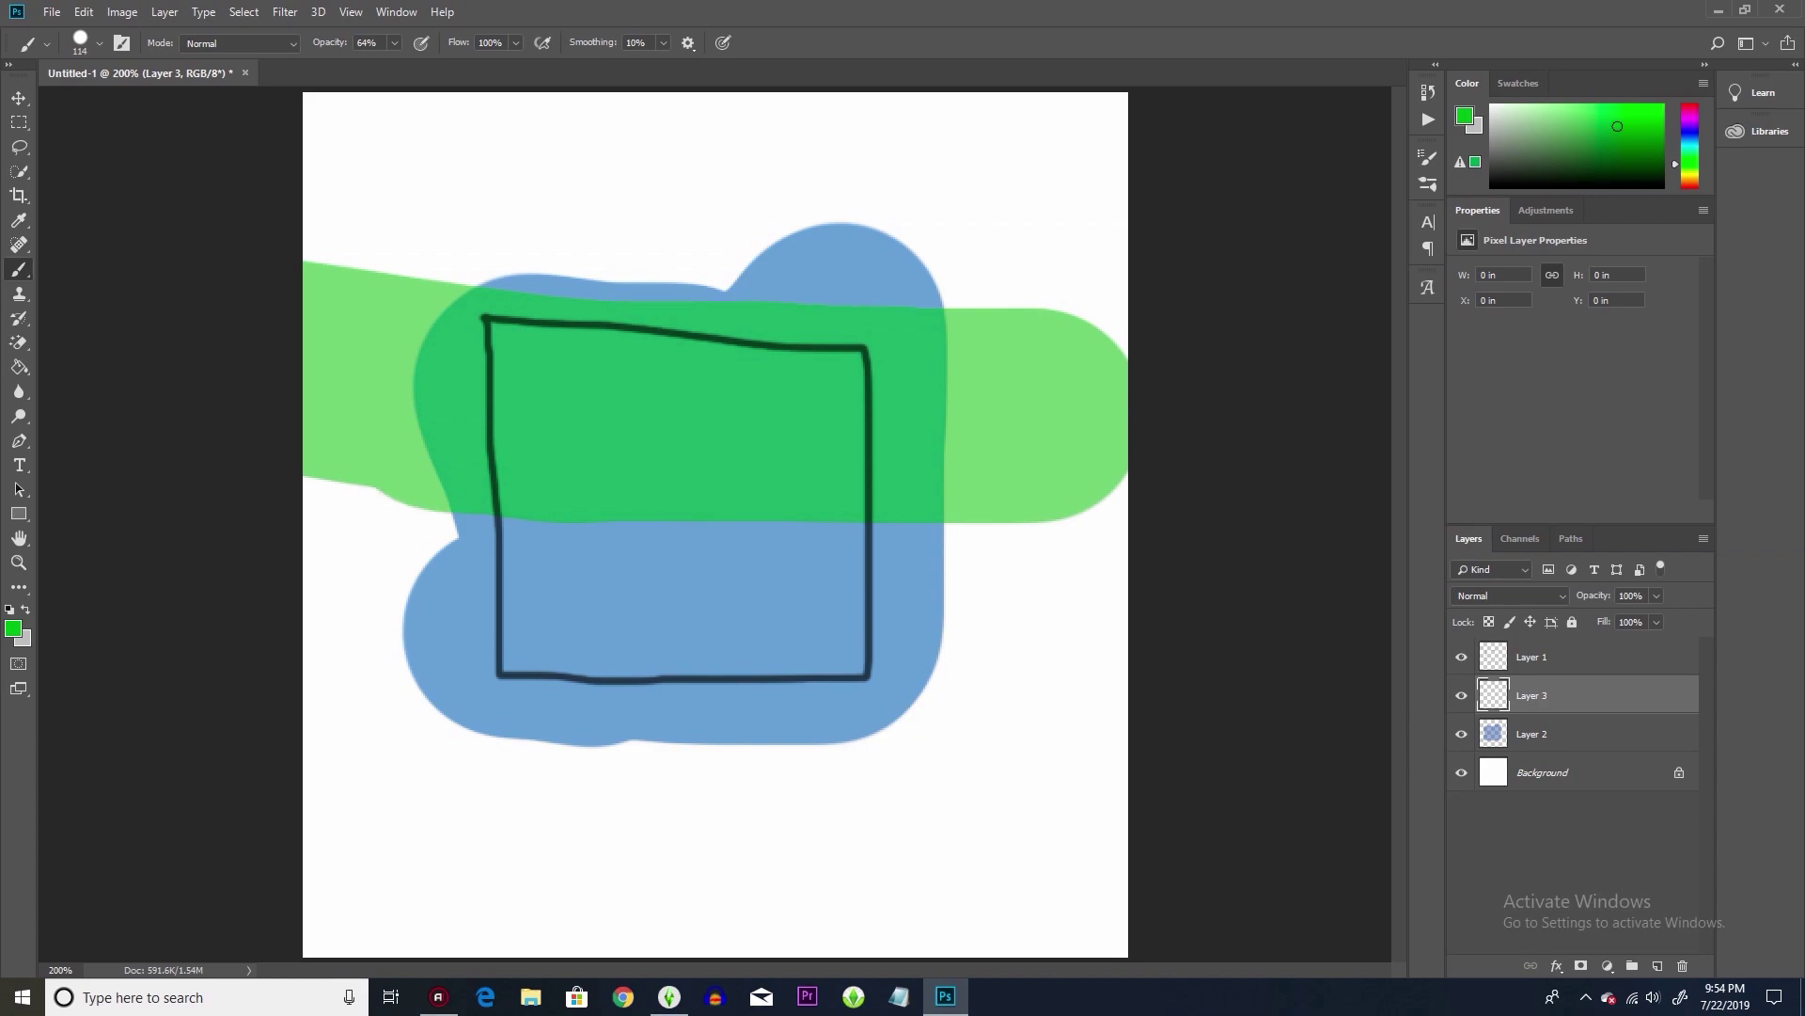
# - Toggle the green and blue layers' visibility to compare them, then select Layer 2
pyautogui.click(1462, 696)
pyautogui.click(1461, 696)
pyautogui.click(1461, 733)
pyautogui.click(1461, 734)
pyautogui.click(1543, 733)
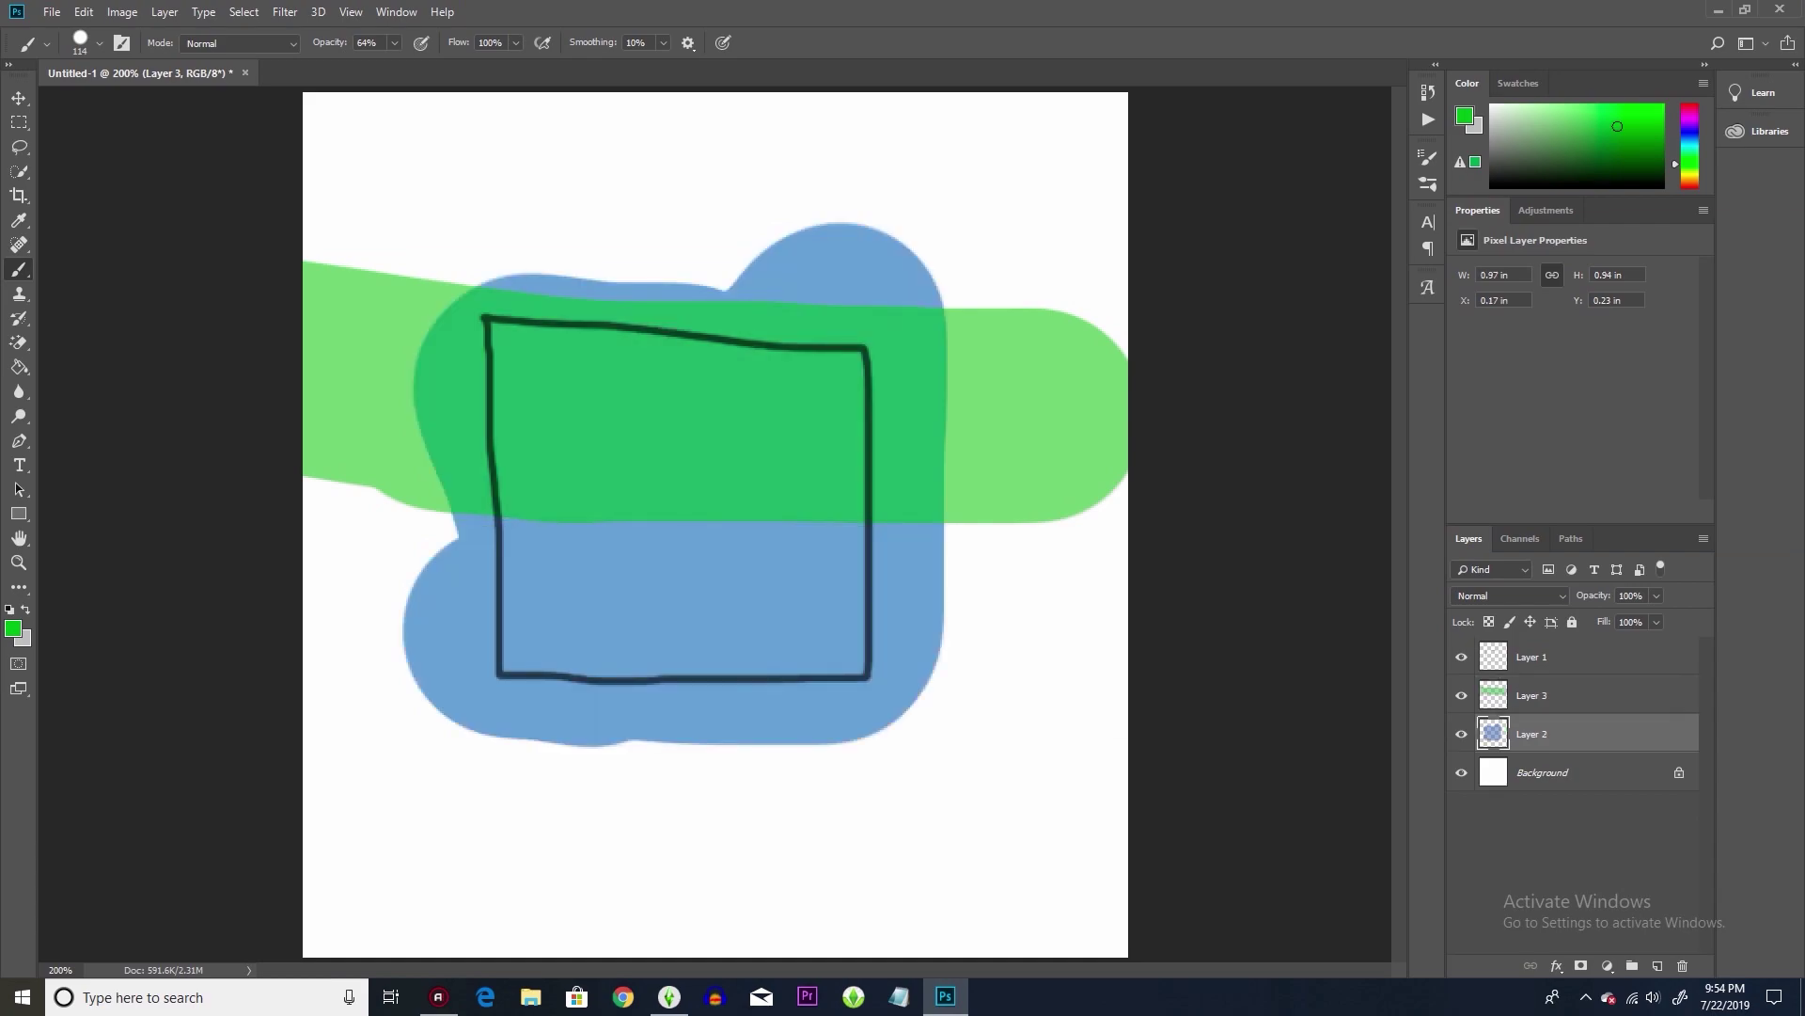
# - Hide Layer 3's green band and erase the blue overspill beside the square's right edge
pyautogui.click(1461, 696)
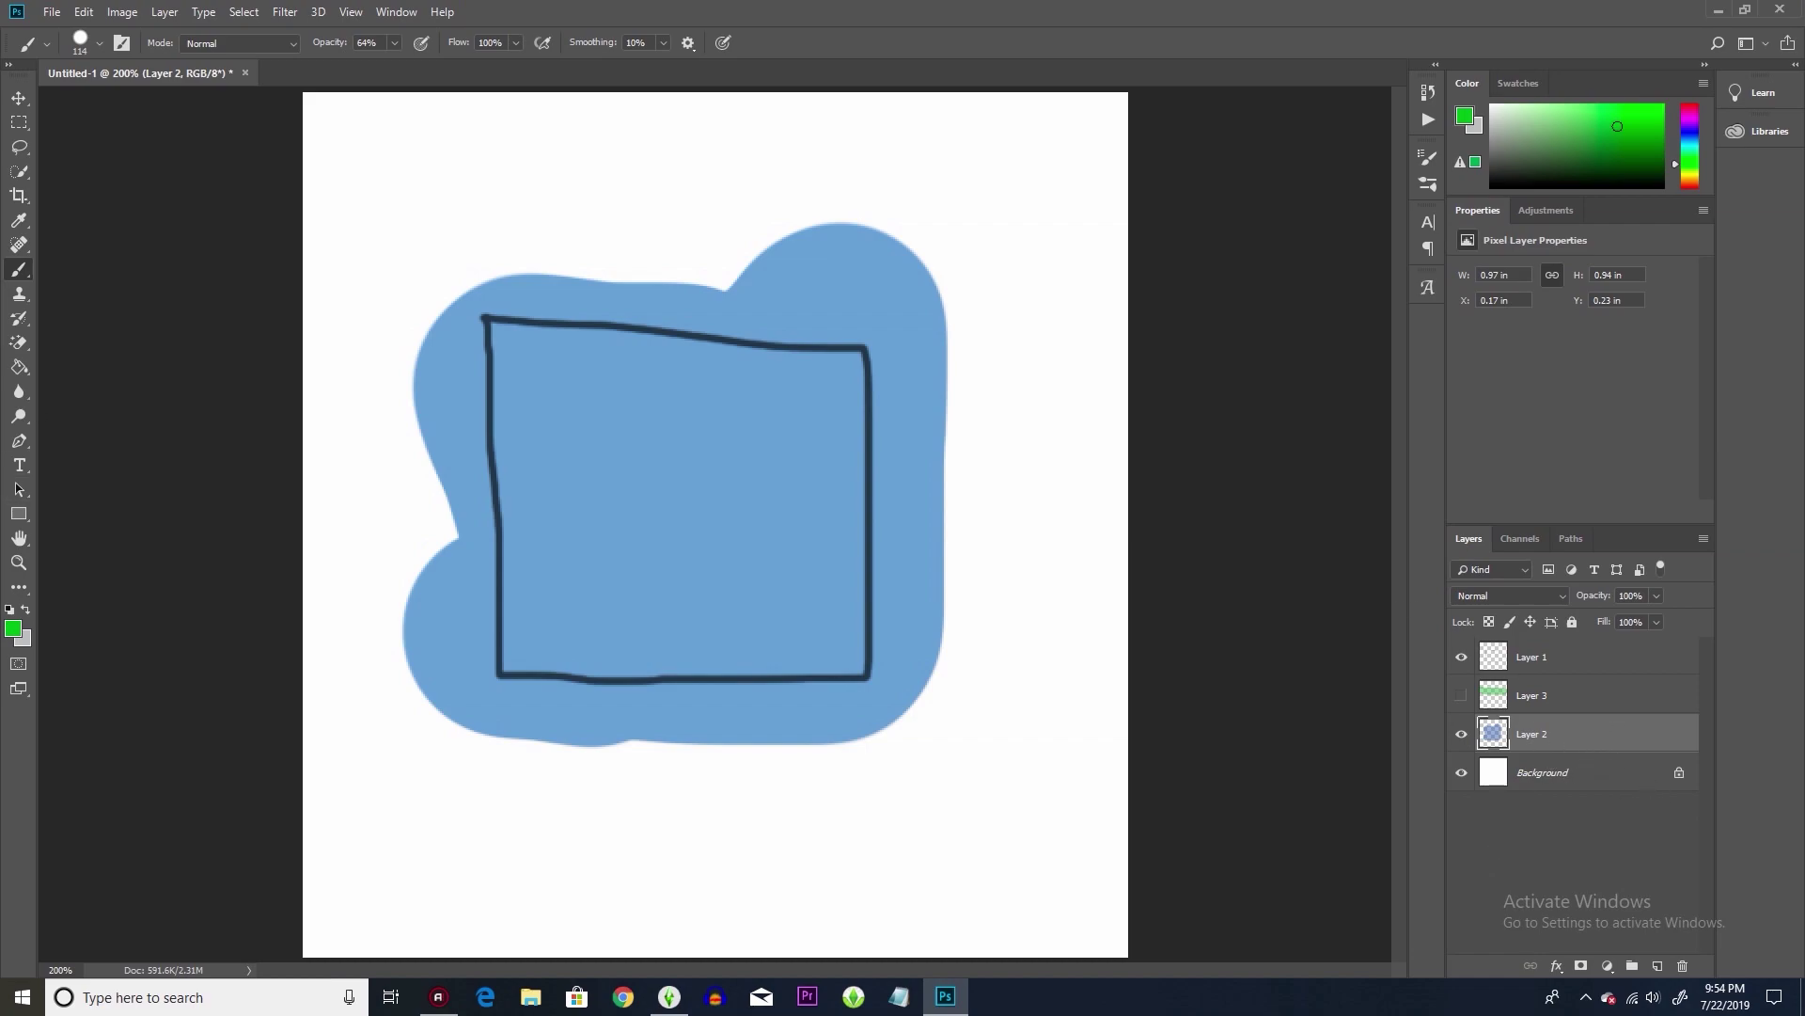
pyautogui.moveTo(19, 342)
pyautogui.mouseDown()
pyautogui.moveTo(66, 342)
pyautogui.moveTo(85, 378)
pyautogui.moveTo(85, 342)
pyautogui.mouseUp()
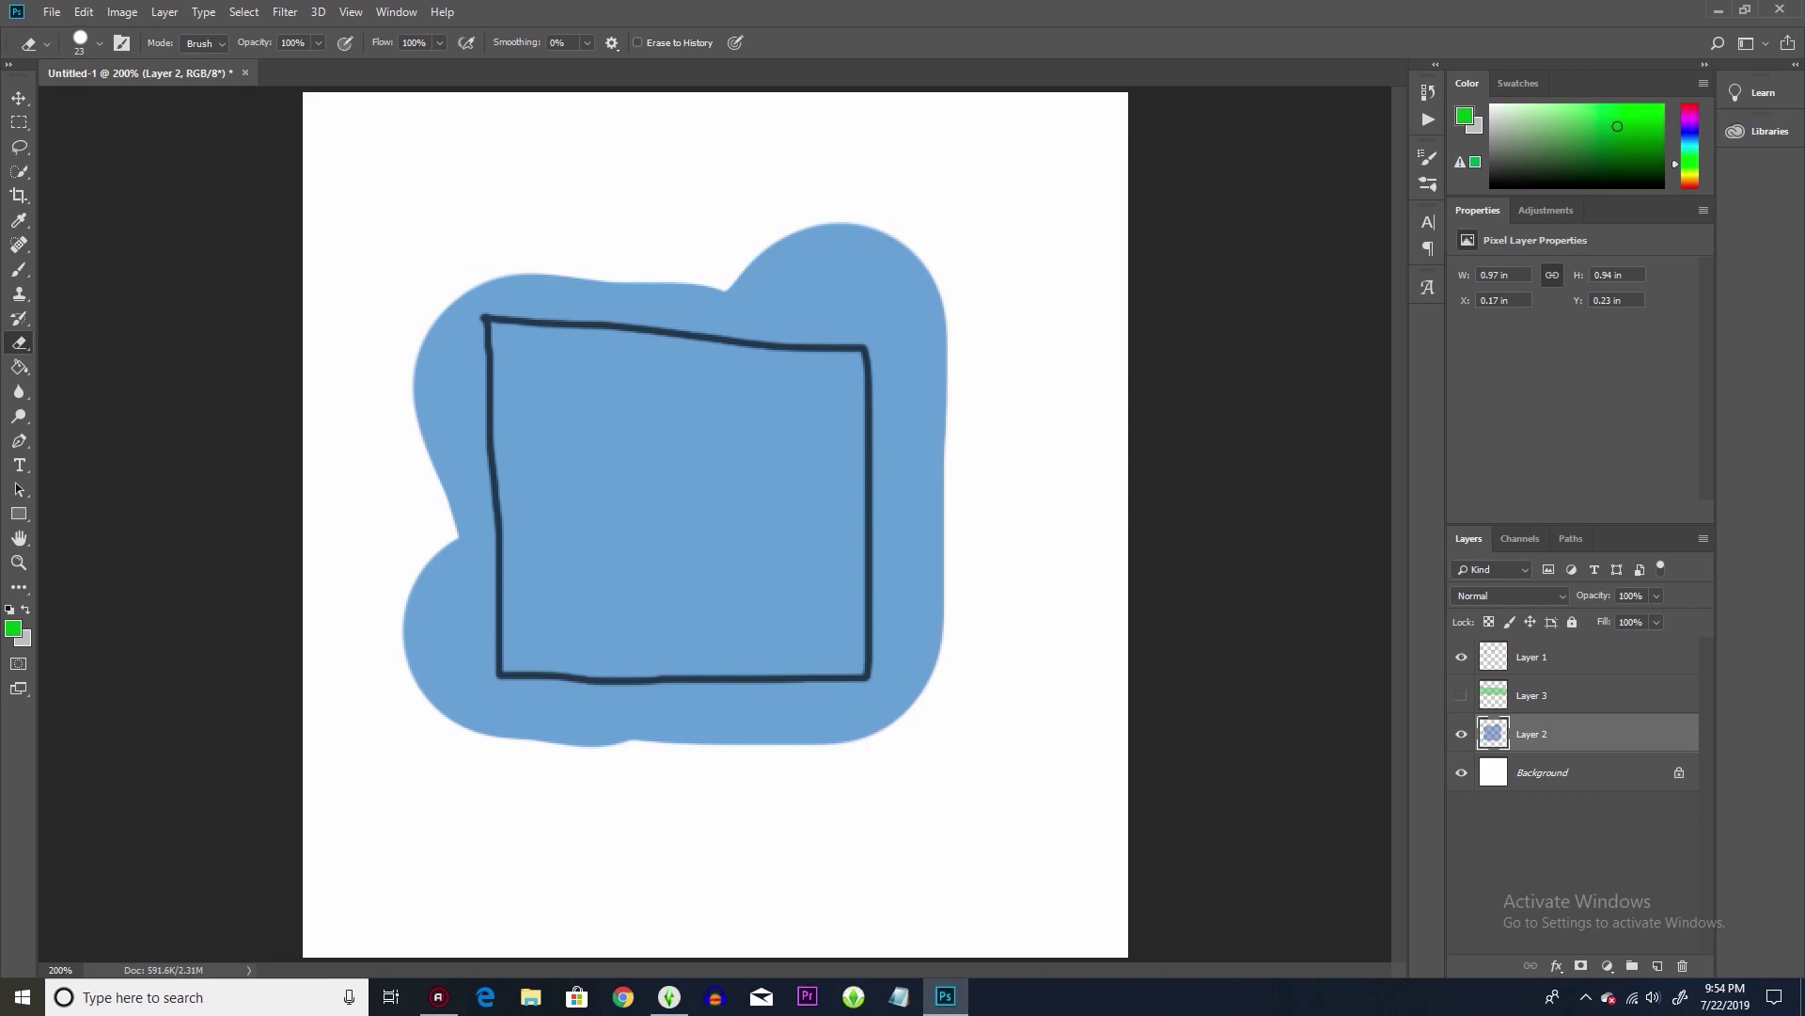
pyautogui.moveTo(923, 439)
pyautogui.mouseDown()
pyautogui.moveTo(913, 489)
pyautogui.moveTo(901, 465)
pyautogui.moveTo(885, 479)
pyautogui.moveTo(895, 683)
pyautogui.moveTo(942, 395)
pyautogui.moveTo(923, 371)
pyautogui.moveTo(889, 404)
pyautogui.moveTo(900, 273)
pyautogui.moveTo(926, 343)
pyautogui.moveTo(913, 681)
pyautogui.moveTo(888, 715)
pyautogui.moveTo(926, 682)
pyautogui.moveTo(872, 725)
pyautogui.moveTo(794, 725)
pyautogui.moveTo(785, 708)
pyautogui.moveTo(832, 702)
pyautogui.moveTo(780, 702)
pyautogui.moveTo(846, 699)
pyautogui.moveTo(828, 696)
pyautogui.moveTo(766, 705)
pyautogui.moveTo(799, 720)
pyautogui.moveTo(639, 724)
pyautogui.moveTo(730, 705)
pyautogui.mouseUp()
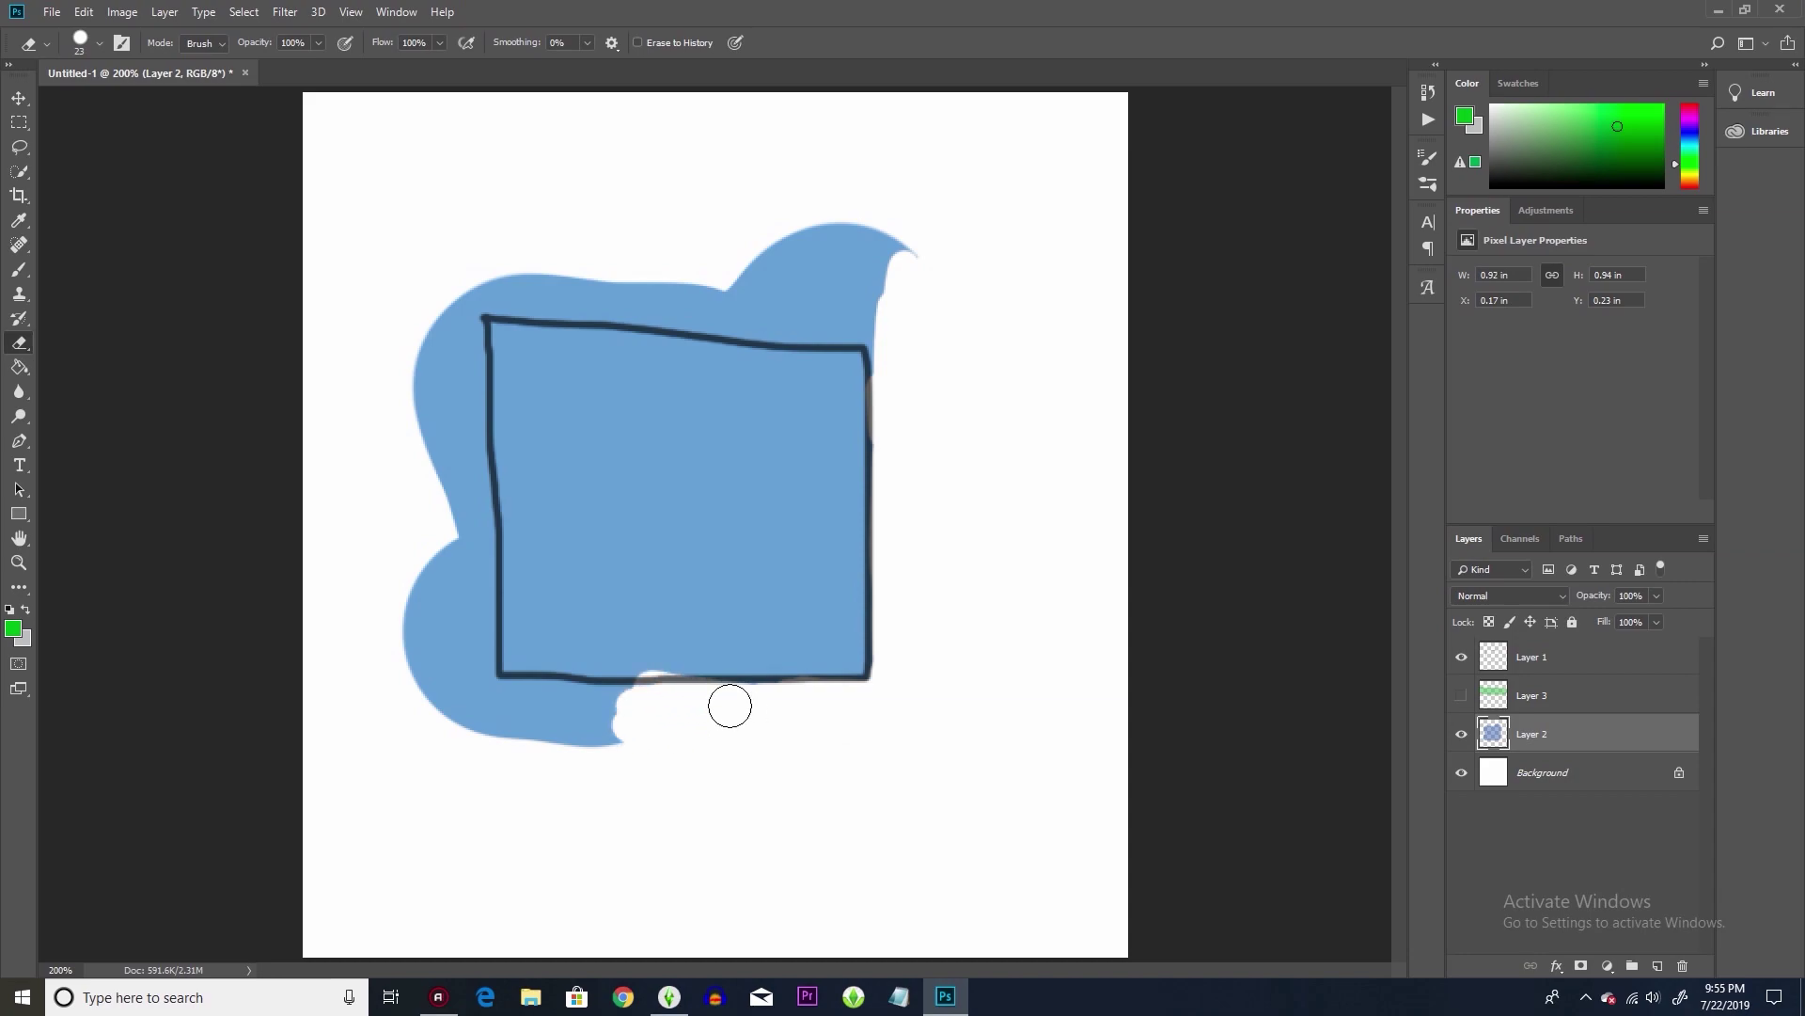
# - Step back the earlier eraser strokes and re-erase the blue along the right edge and top-right bulge
pyautogui.click(81, 11)
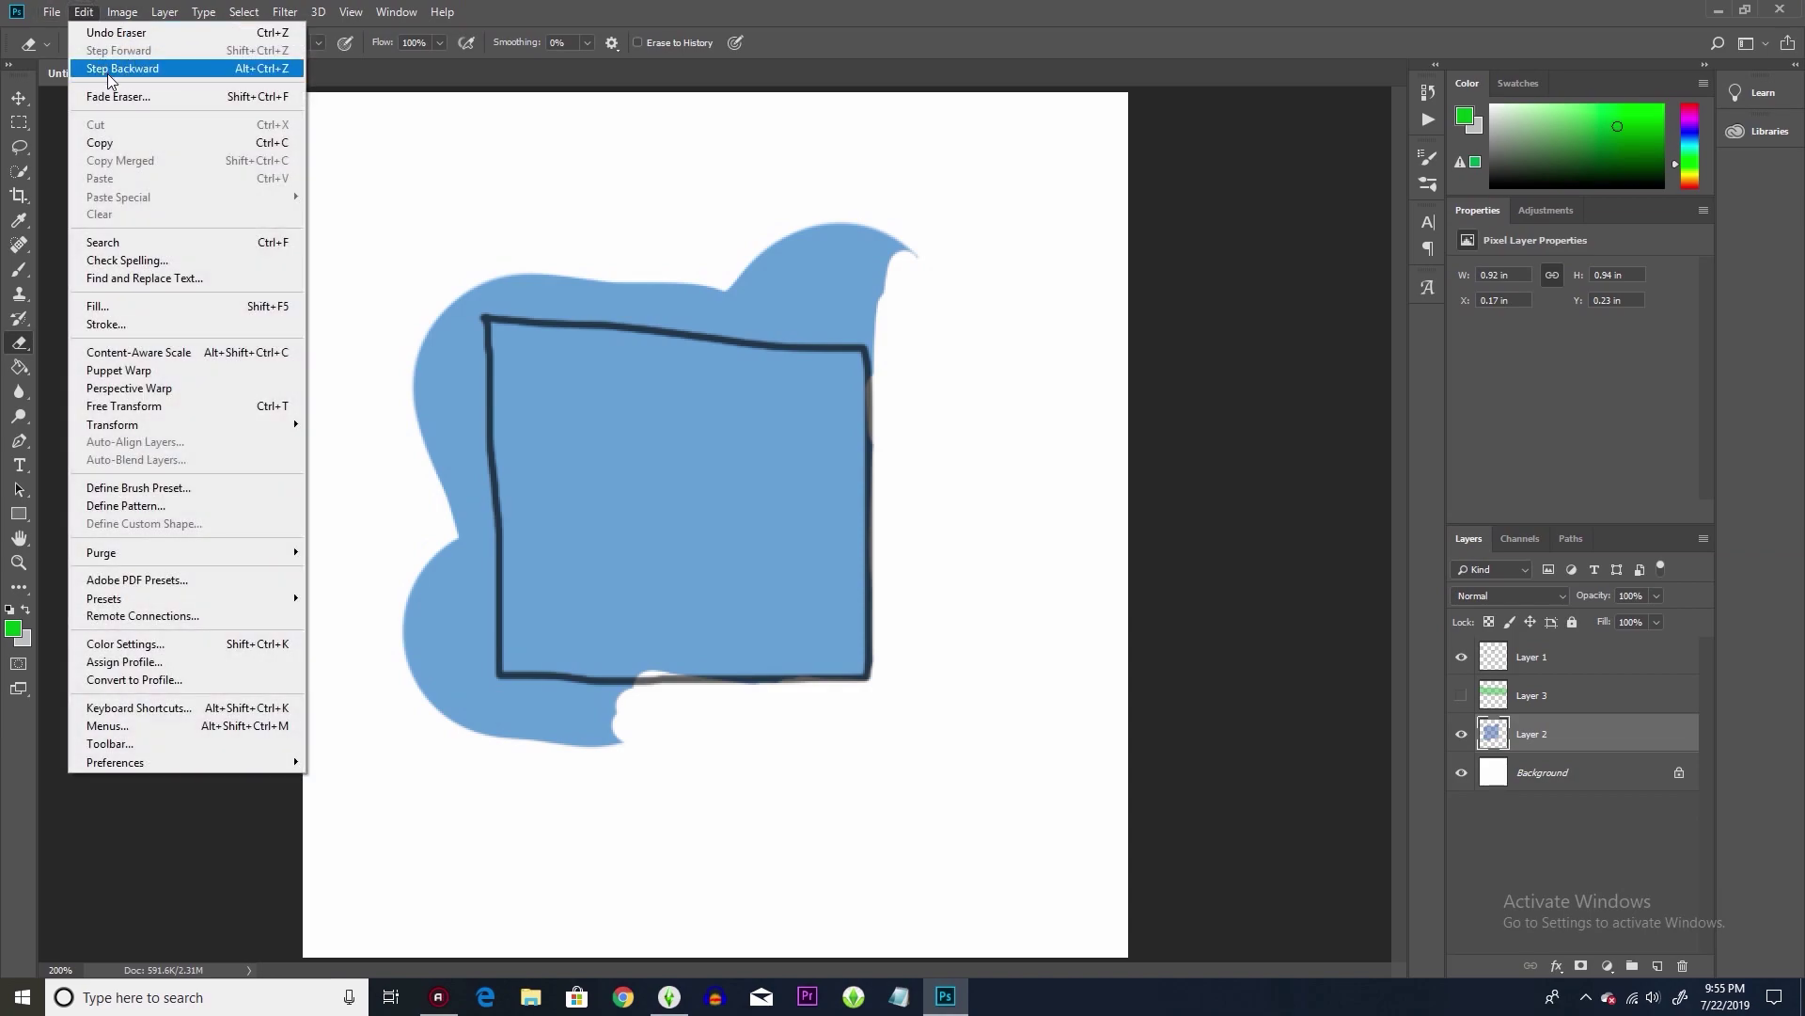
pyautogui.click(108, 64)
pyautogui.moveTo(915, 323)
pyautogui.mouseDown()
pyautogui.moveTo(898, 299)
pyautogui.moveTo(880, 498)
pyautogui.moveTo(874, 395)
pyautogui.mouseUp()
pyautogui.moveTo(889, 489)
pyautogui.mouseDown()
pyautogui.moveTo(890, 574)
pyautogui.moveTo(929, 440)
pyautogui.moveTo(939, 562)
pyautogui.moveTo(930, 583)
pyautogui.moveTo(921, 548)
pyautogui.moveTo(890, 587)
pyautogui.moveTo(889, 568)
pyautogui.moveTo(888, 658)
pyautogui.moveTo(935, 644)
pyautogui.moveTo(916, 280)
pyautogui.moveTo(899, 273)
pyautogui.moveTo(886, 321)
pyautogui.moveTo(782, 271)
pyautogui.moveTo(861, 239)
pyautogui.moveTo(757, 289)
pyautogui.moveTo(860, 339)
pyautogui.mouseUp()
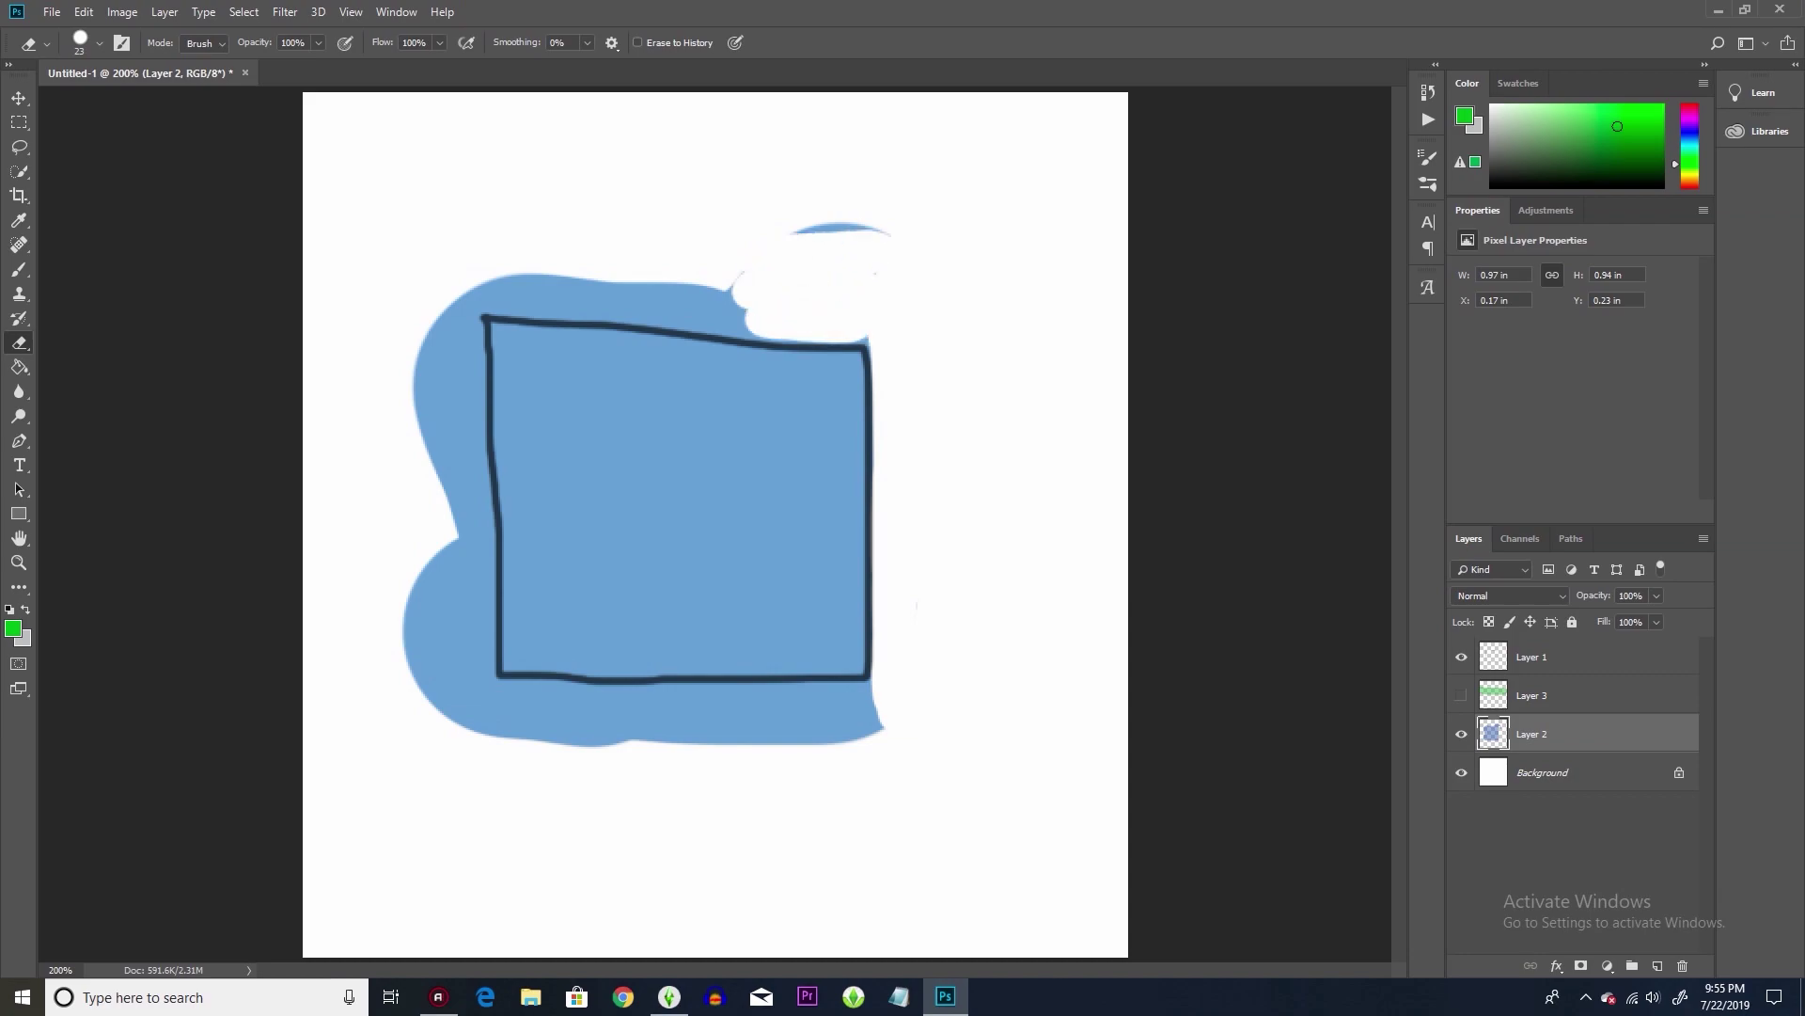
pyautogui.moveTo(752, 325); pyautogui.dragTo(865, 342)
pyautogui.moveTo(794, 227); pyautogui.dragTo(886, 231)
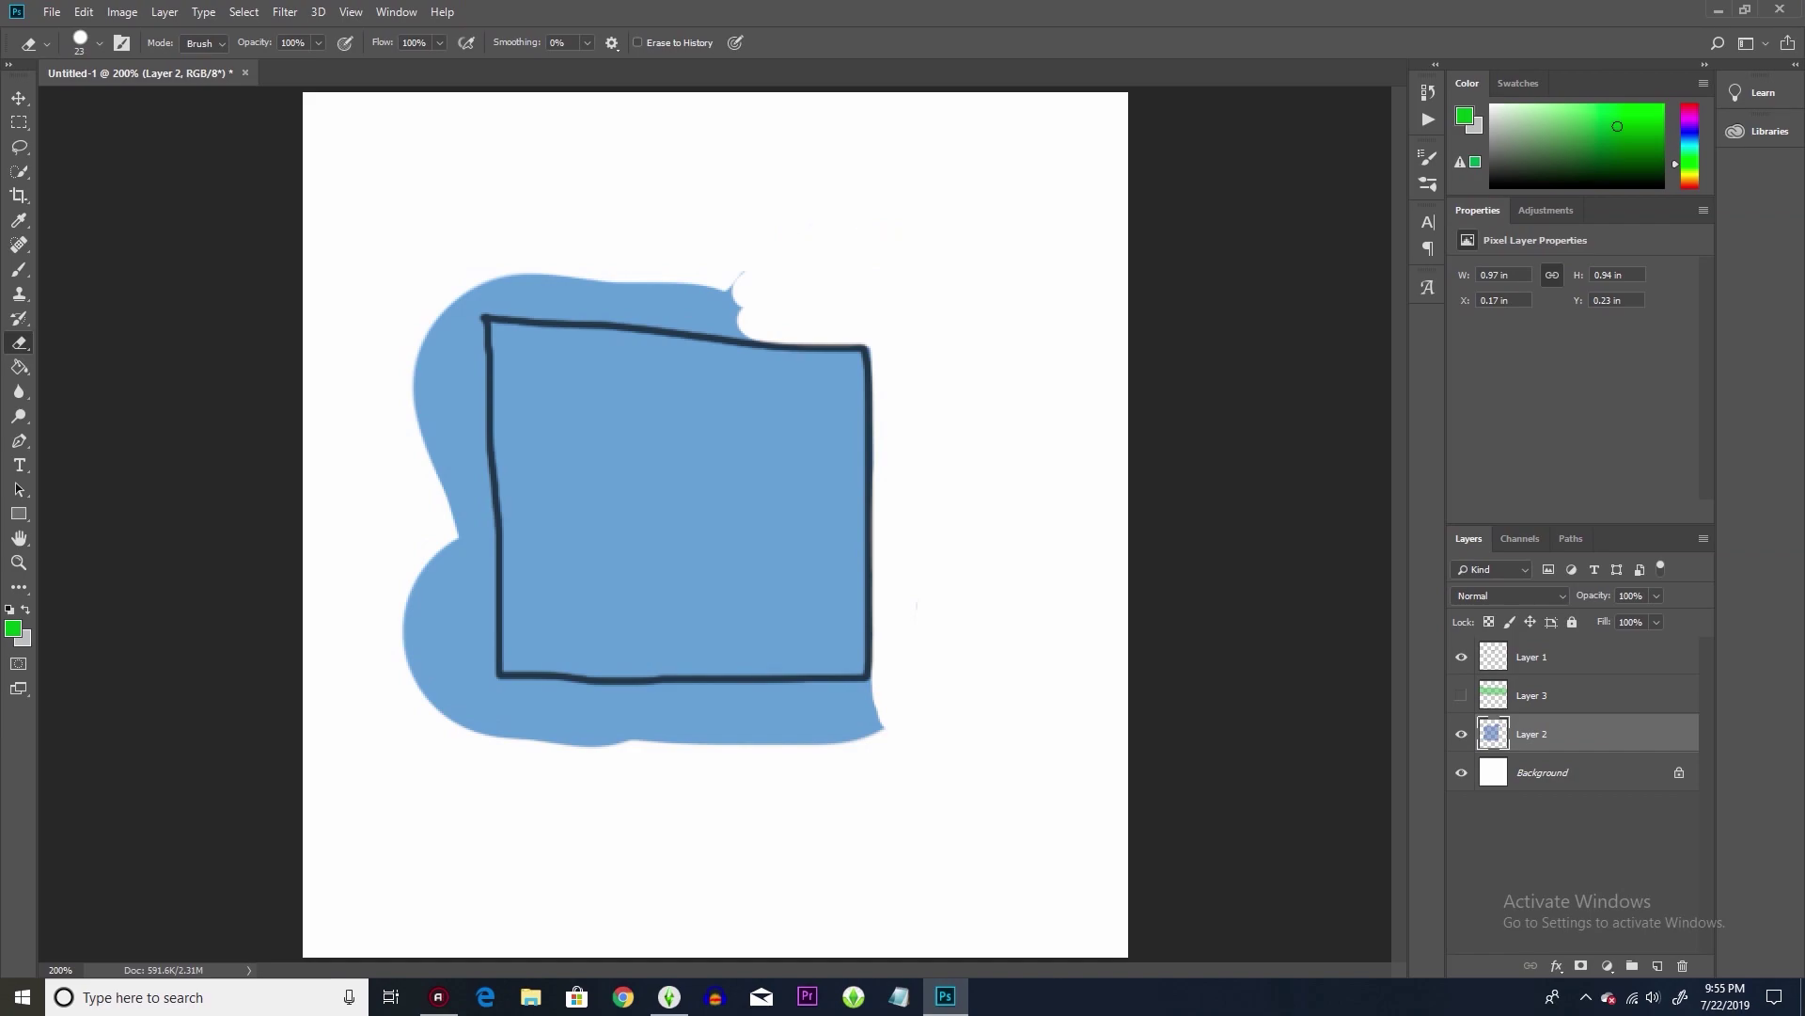
pyautogui.click(1564, 703)
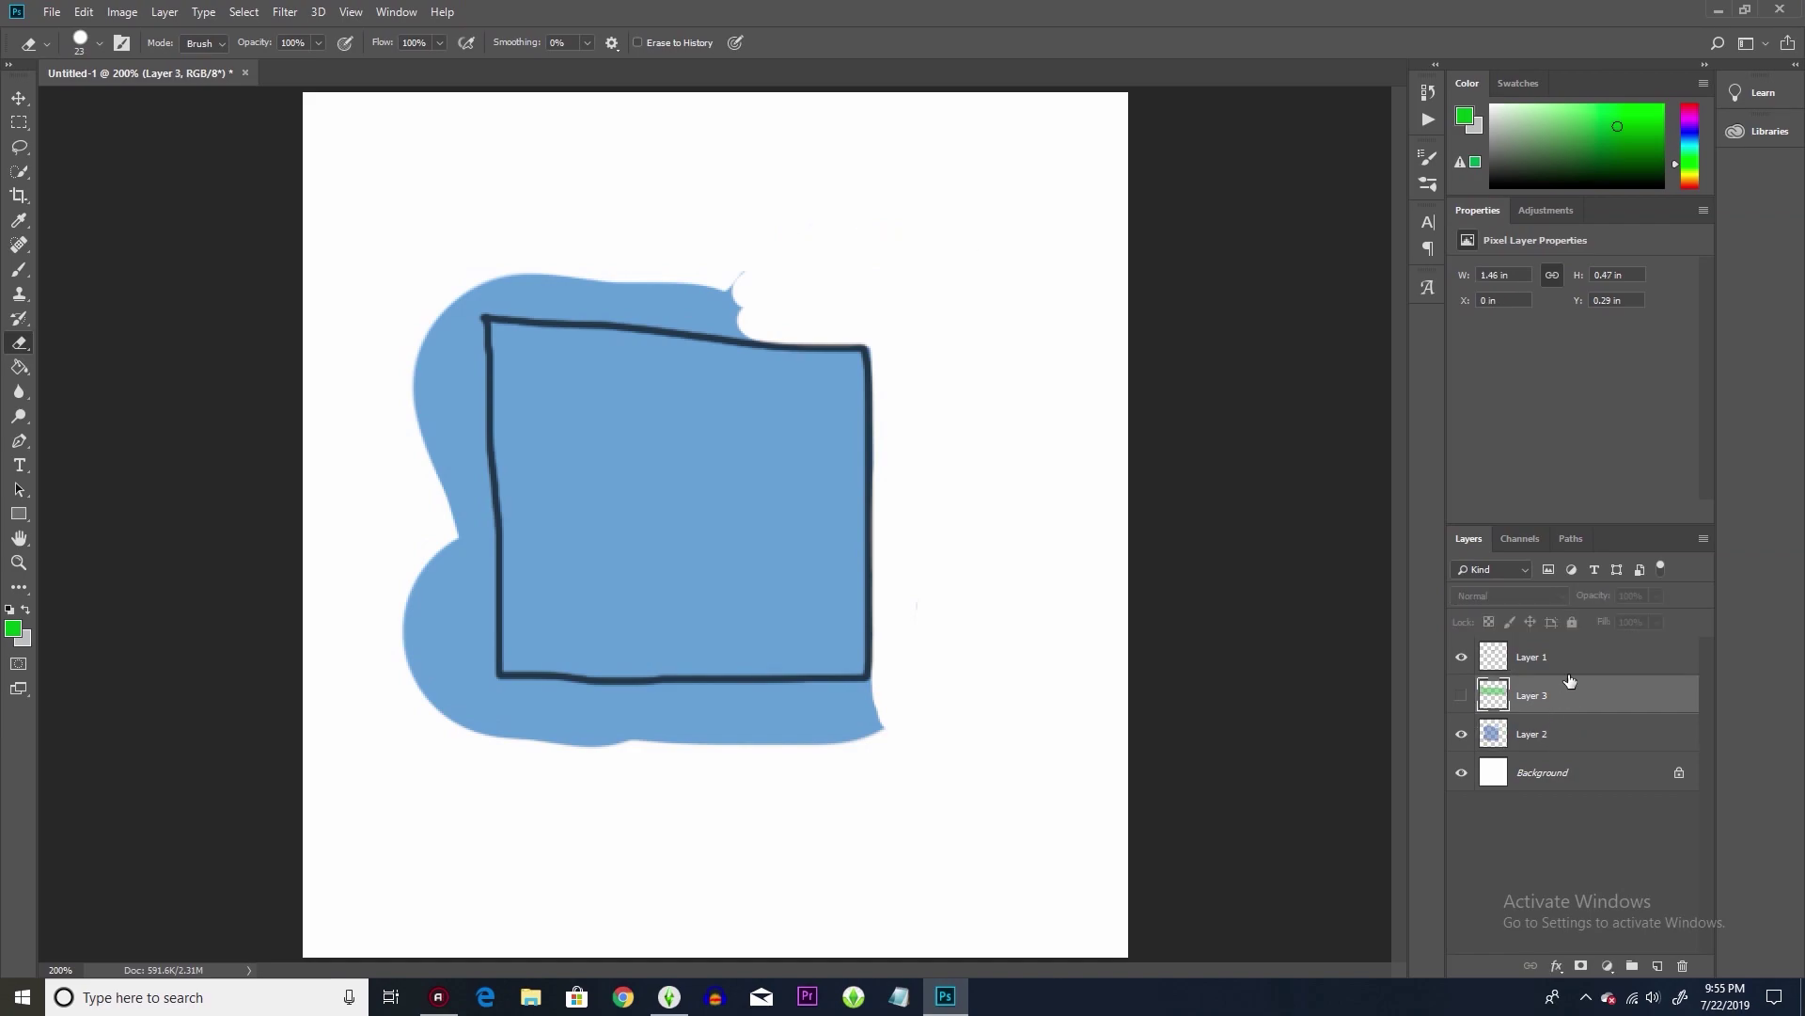
# - Show Layer 3 again and erase the green band where it extends past the square's right side
pyautogui.click(1461, 695)
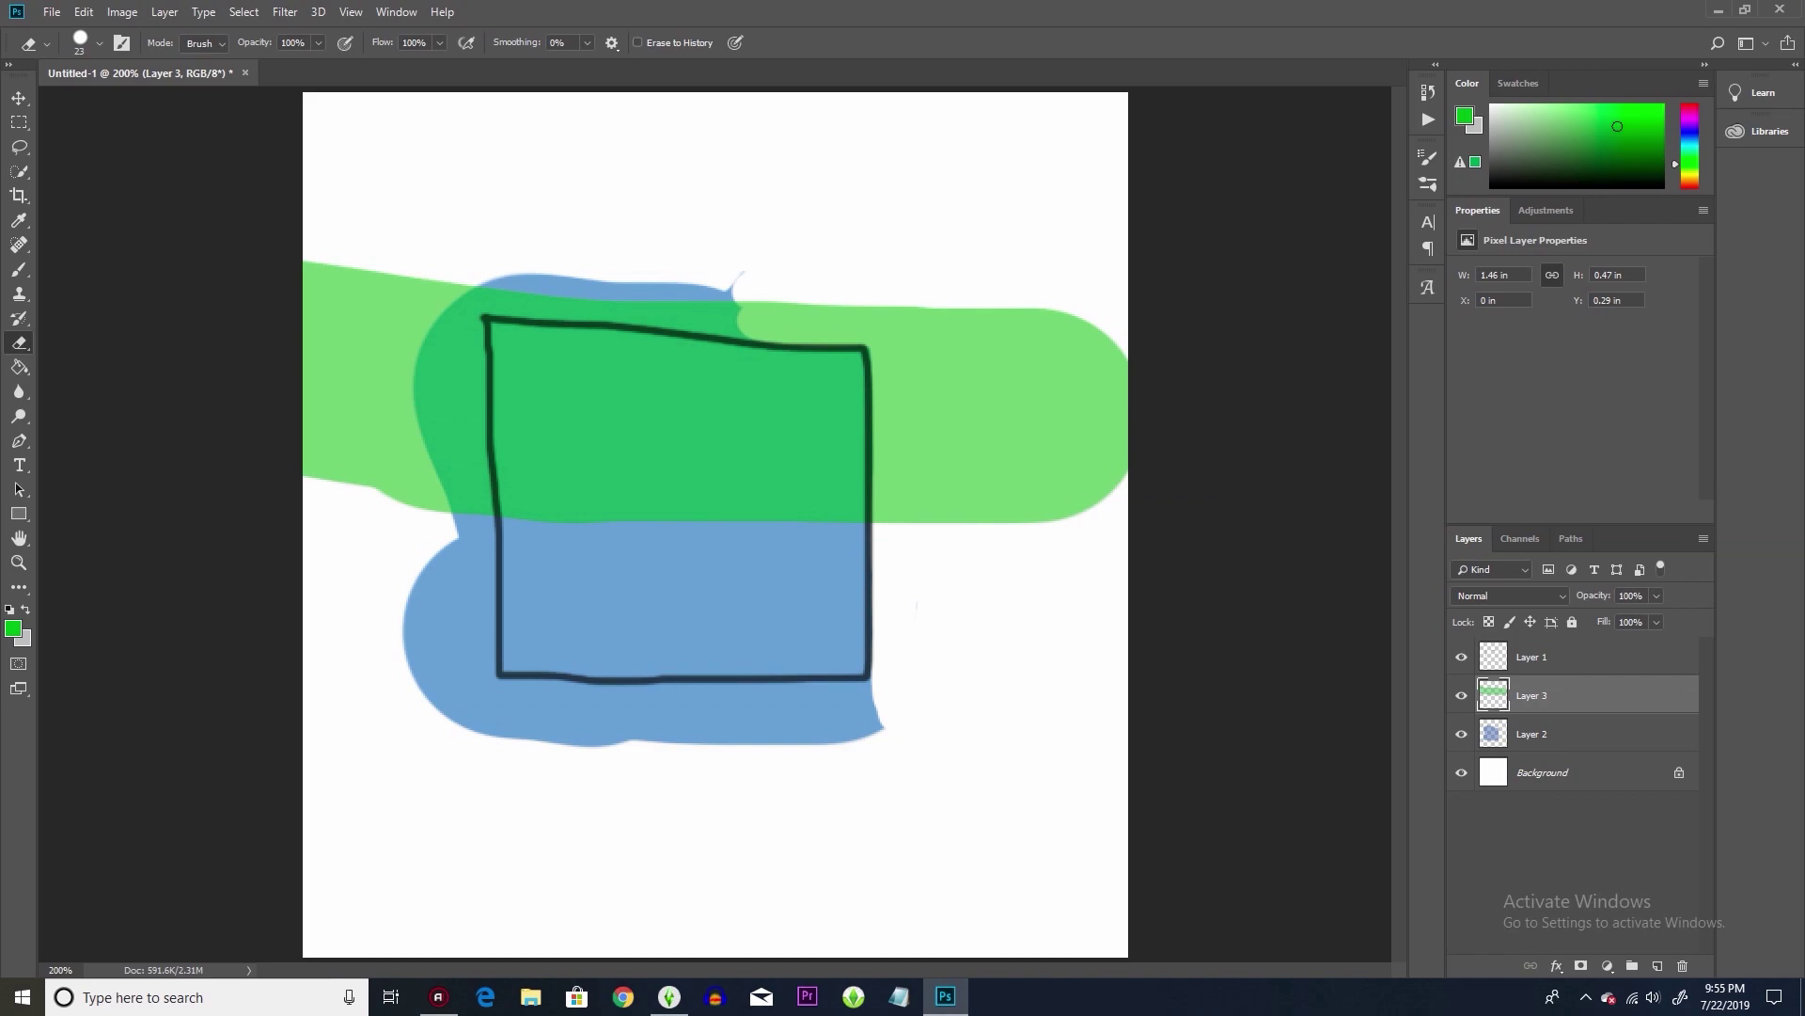
pyautogui.moveTo(935, 310)
pyautogui.mouseDown()
pyautogui.moveTo(921, 452)
pyautogui.moveTo(906, 311)
pyautogui.moveTo(891, 431)
pyautogui.mouseUp()
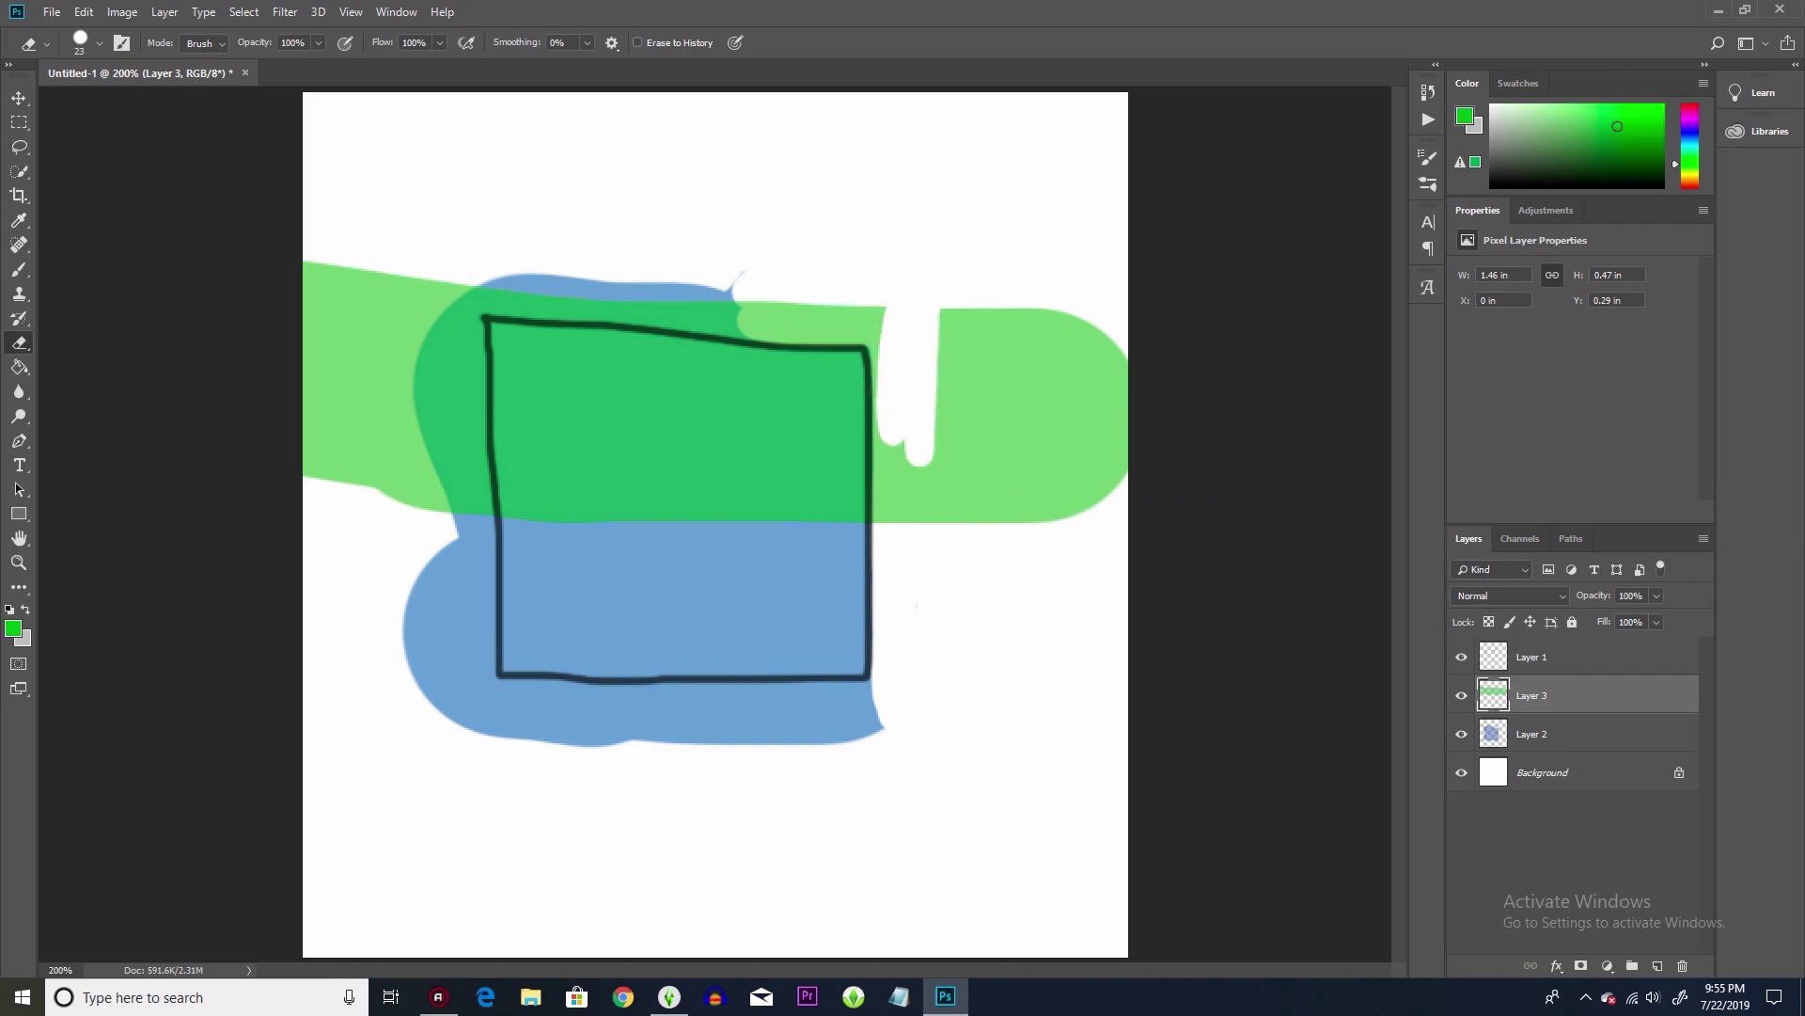
pyautogui.moveTo(877, 310)
pyautogui.mouseDown()
pyautogui.moveTo(895, 508)
pyautogui.moveTo(876, 522)
pyautogui.moveTo(978, 376)
pyautogui.moveTo(1044, 320)
pyautogui.moveTo(1077, 470)
pyautogui.moveTo(1115, 423)
pyautogui.moveTo(1117, 386)
pyautogui.moveTo(1081, 324)
pyautogui.moveTo(944, 317)
pyautogui.mouseUp()
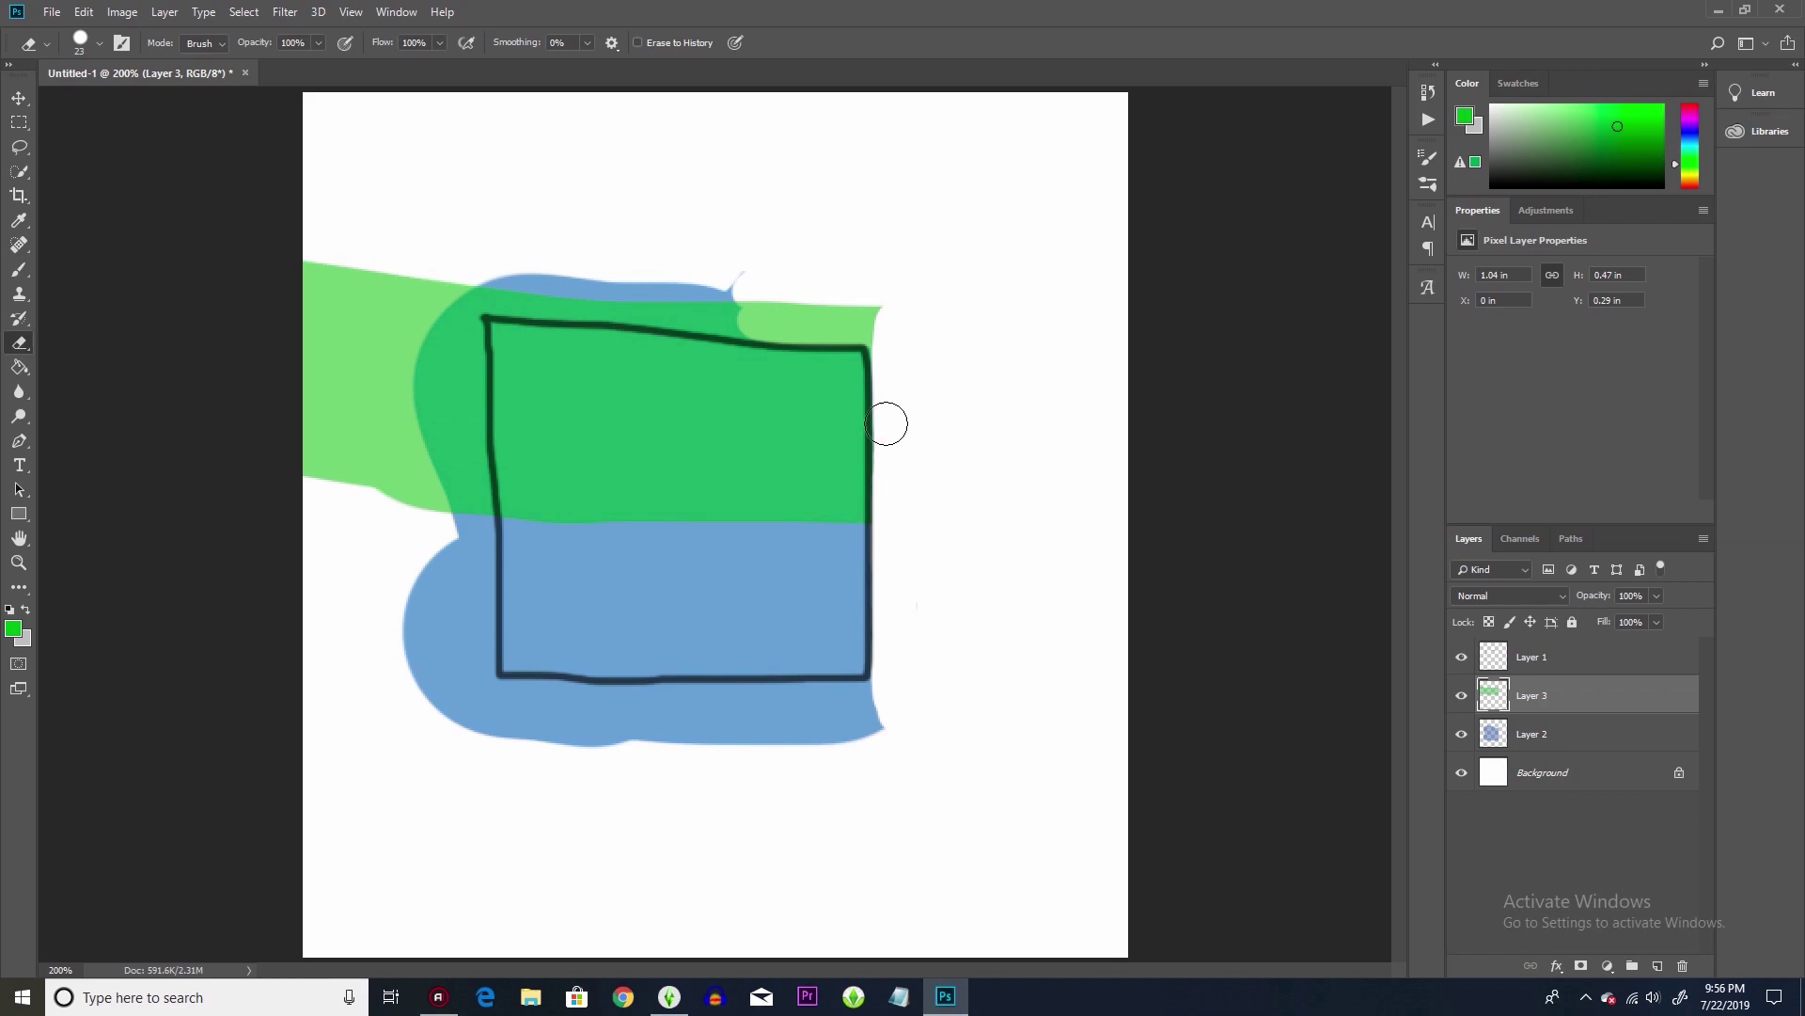
# - Zoom the canvas to 200% and then 300% on the square, then select the Background layer
pyautogui.click(350, 11)
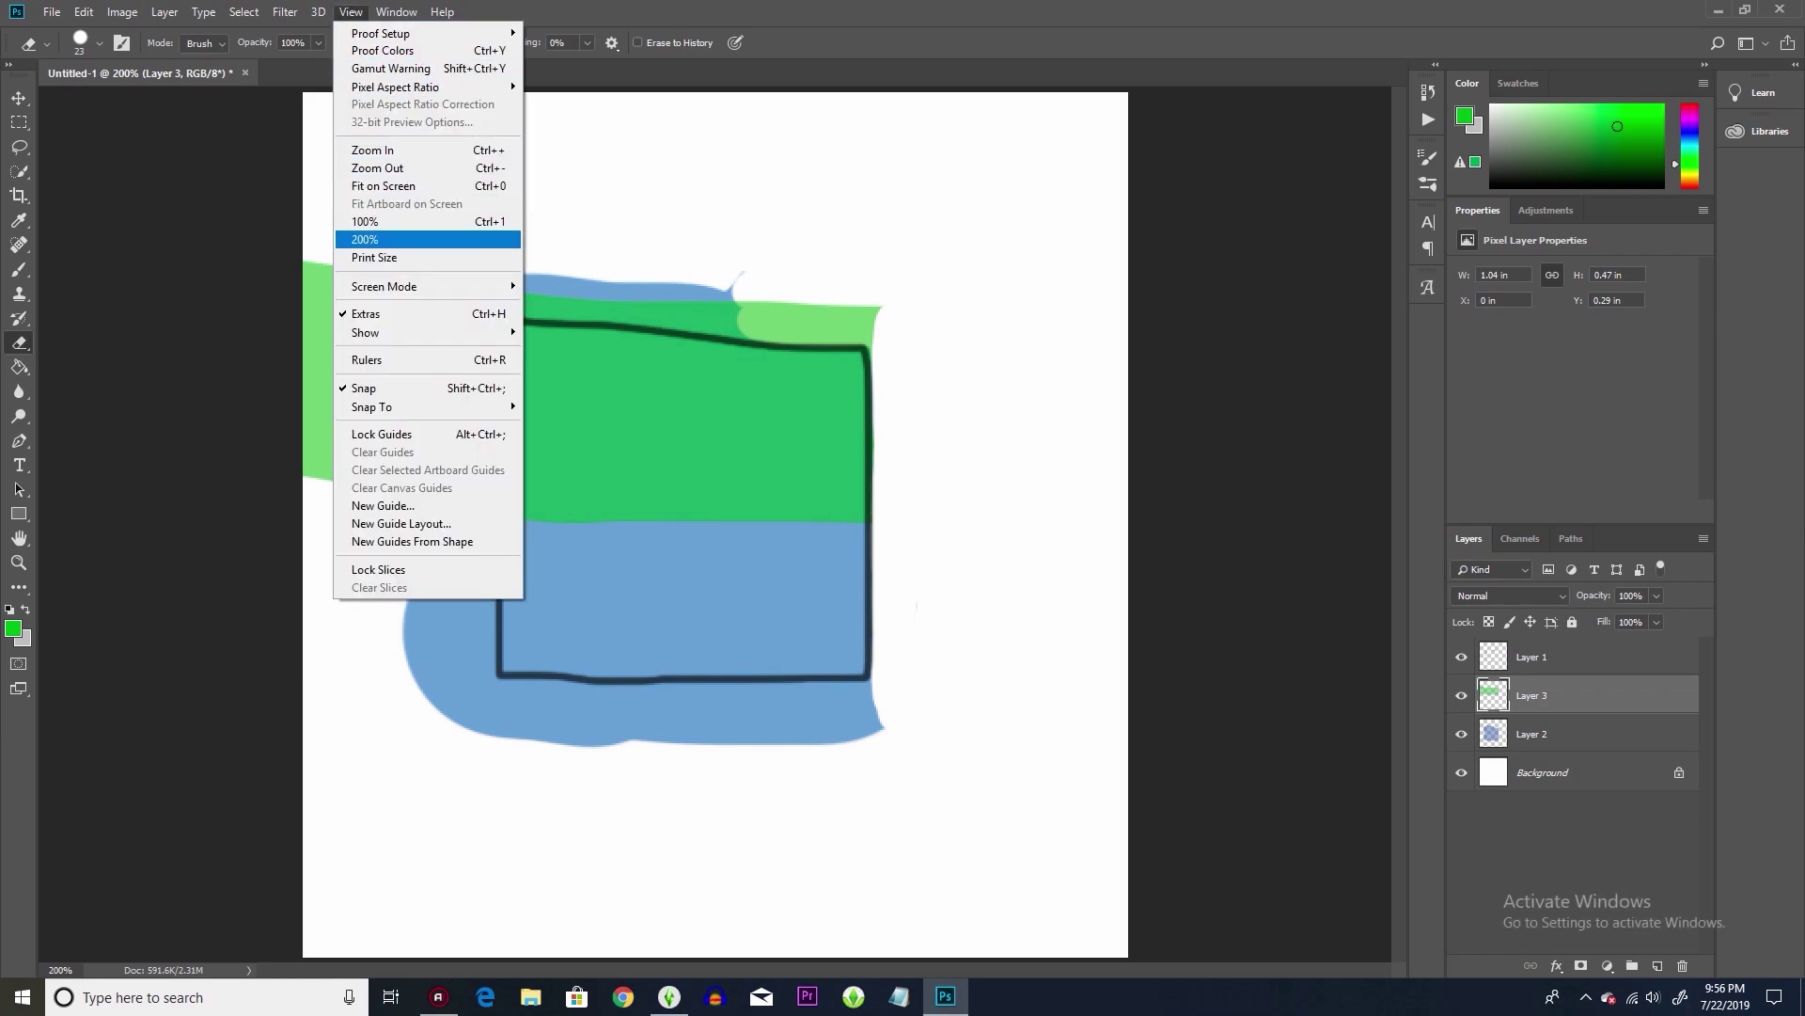
pyautogui.click(423, 239)
pyautogui.hotkey('ctrl', '+')
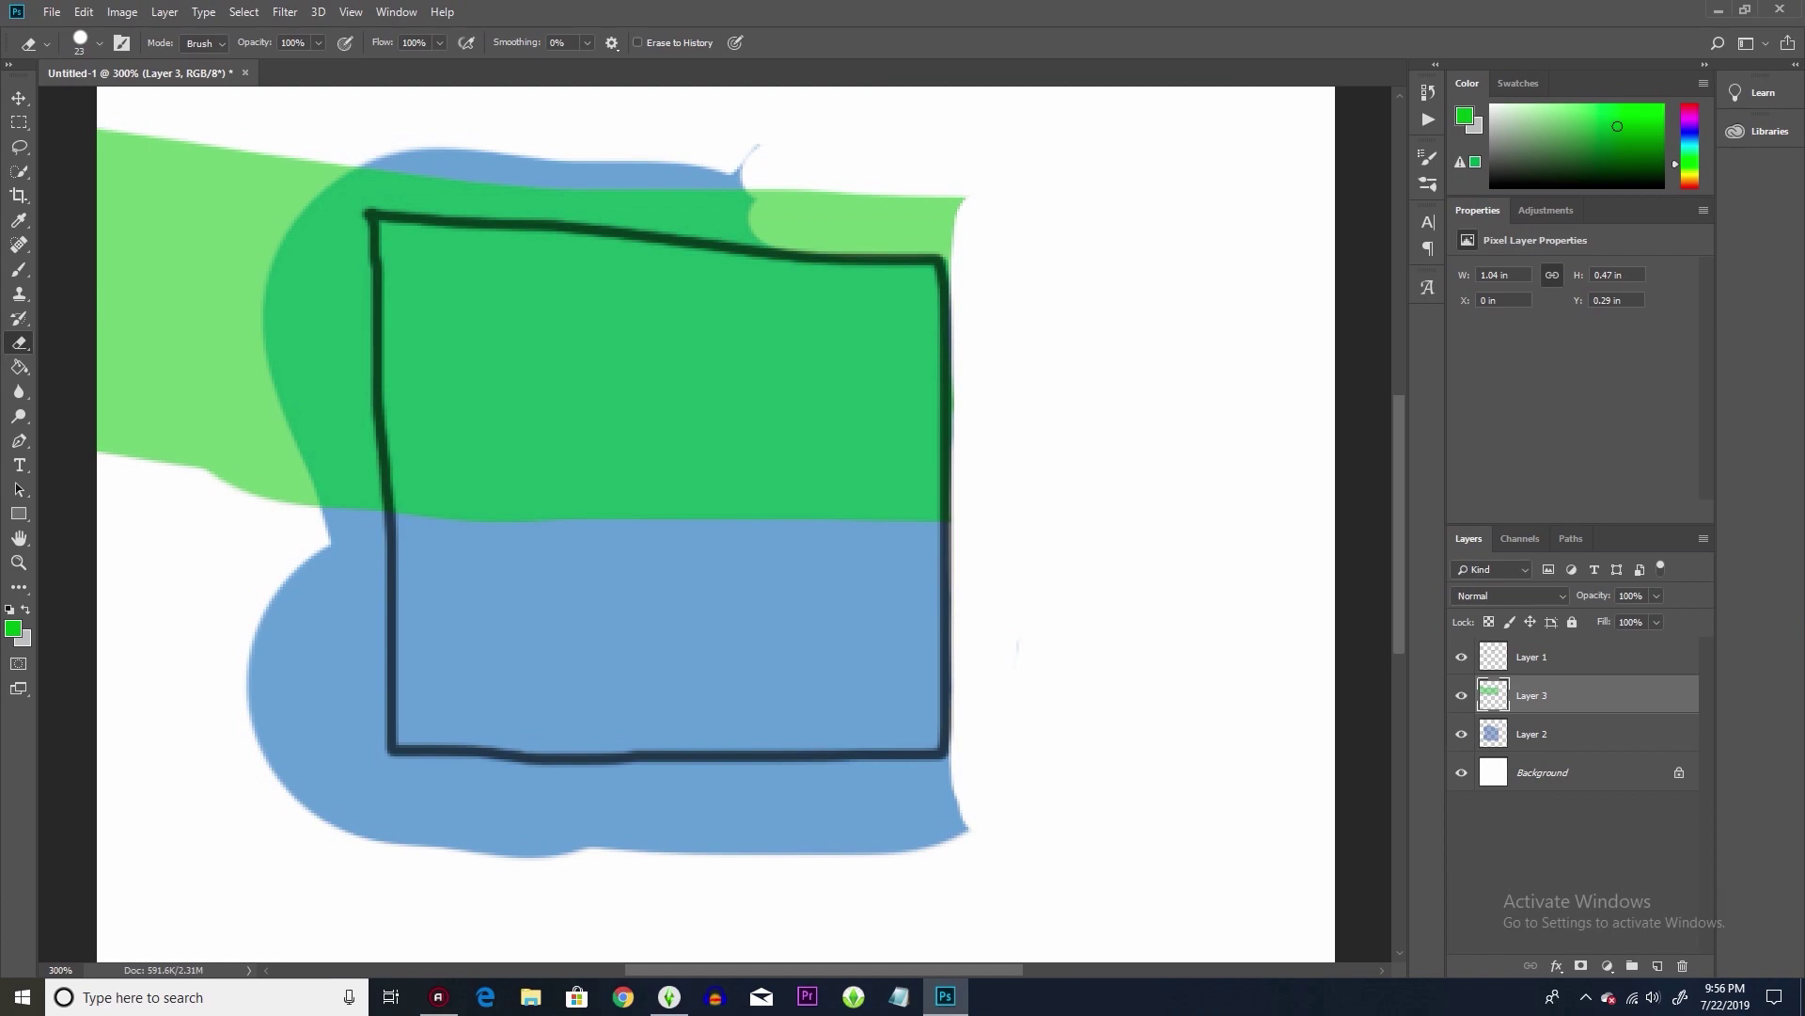
pyautogui.click(1542, 776)
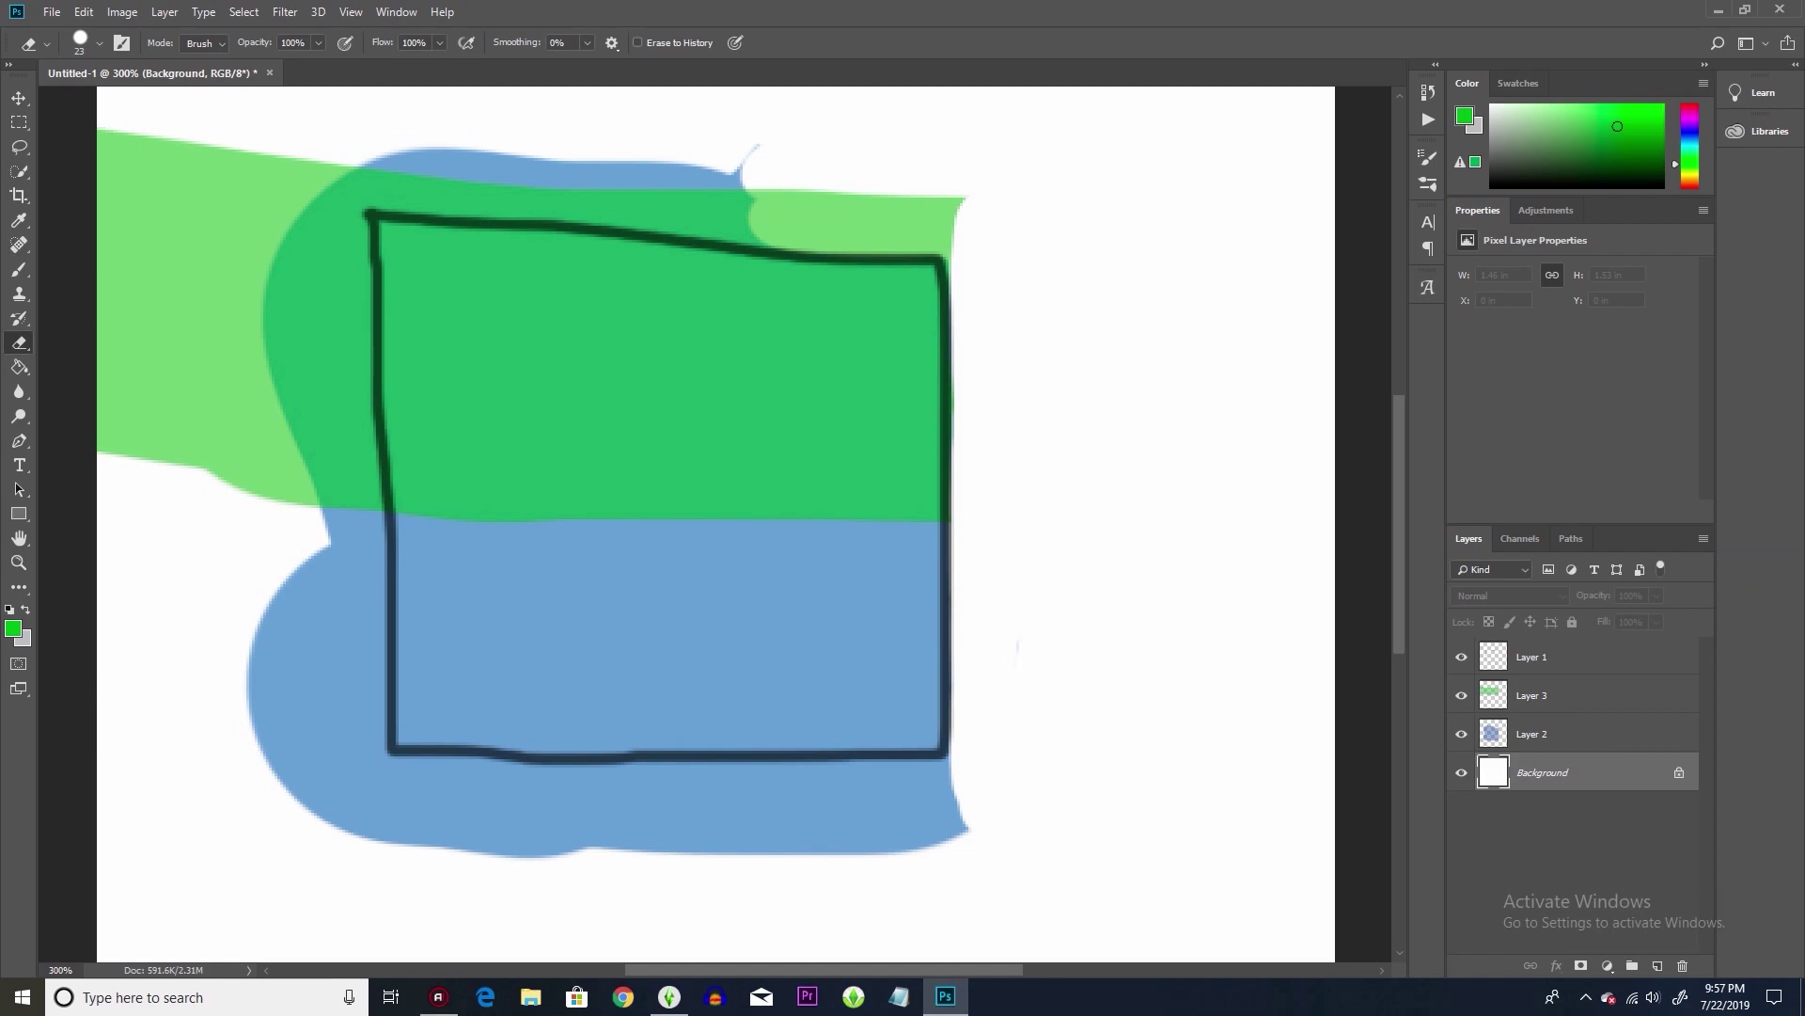
# - Unlock the Background as Layer 0 and Paint Bucket fill it with solid black 000000
pyautogui.click(1678, 772)
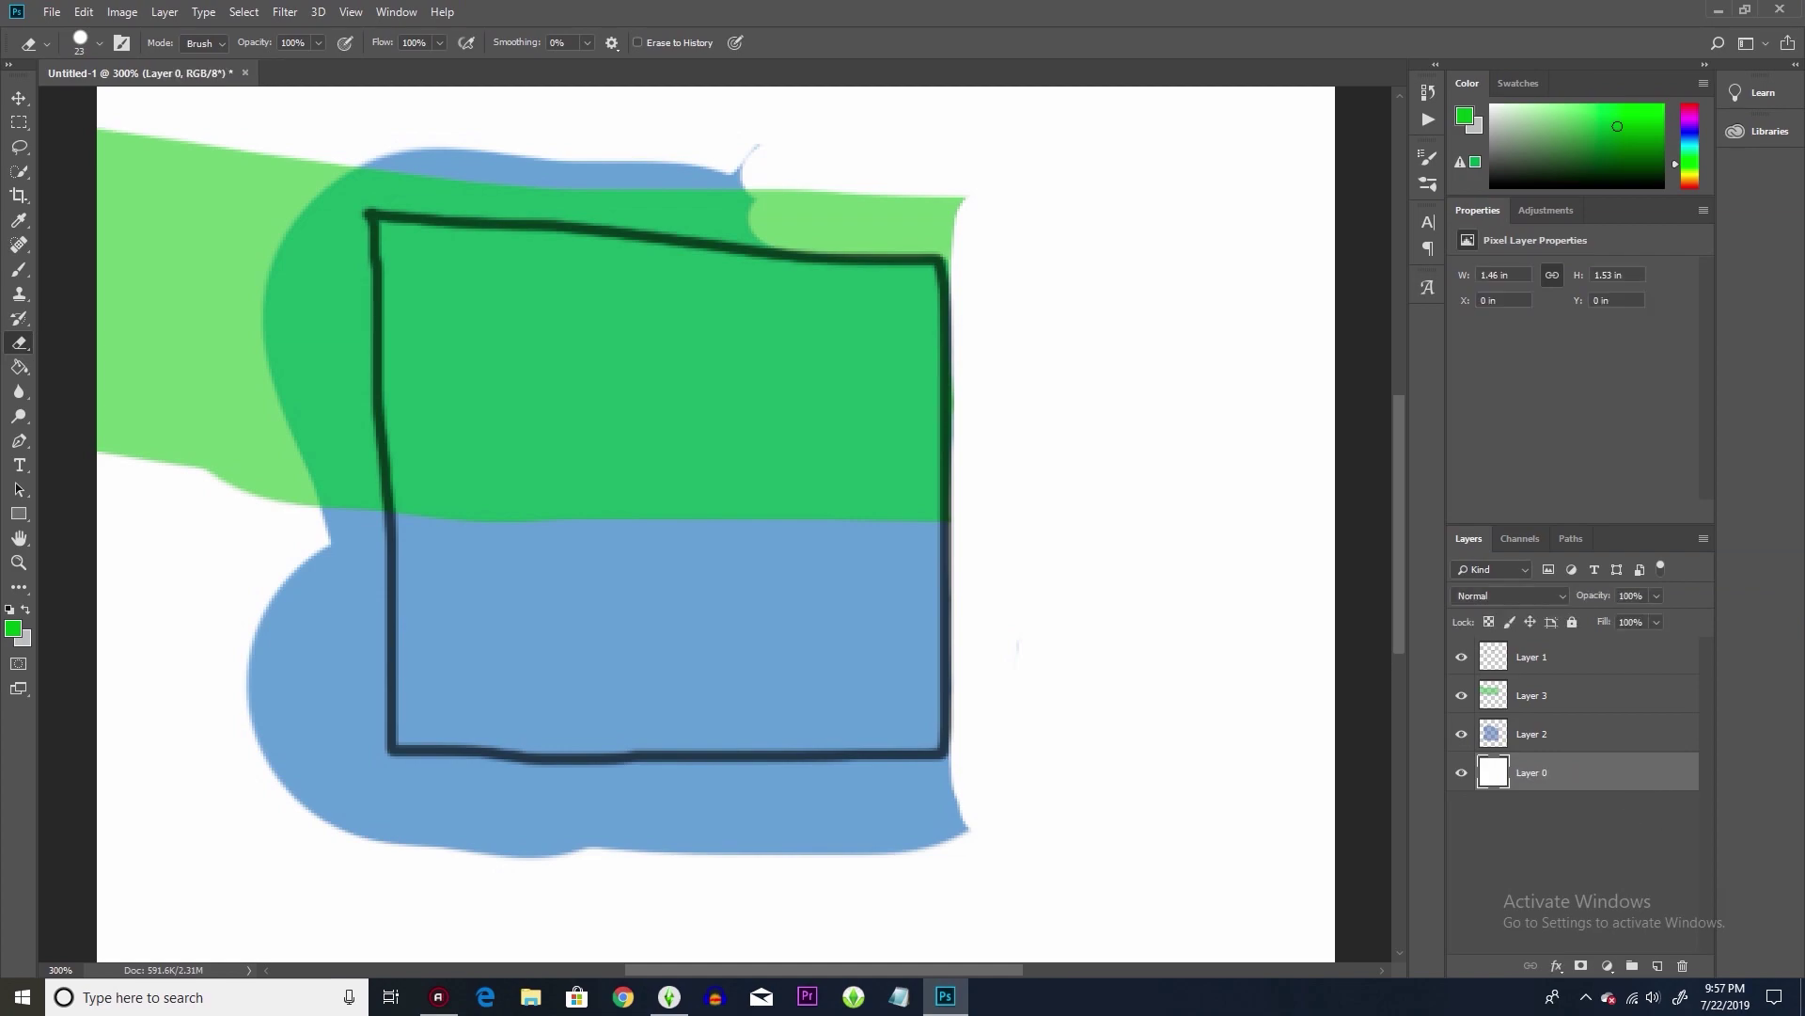
pyautogui.click(19, 367)
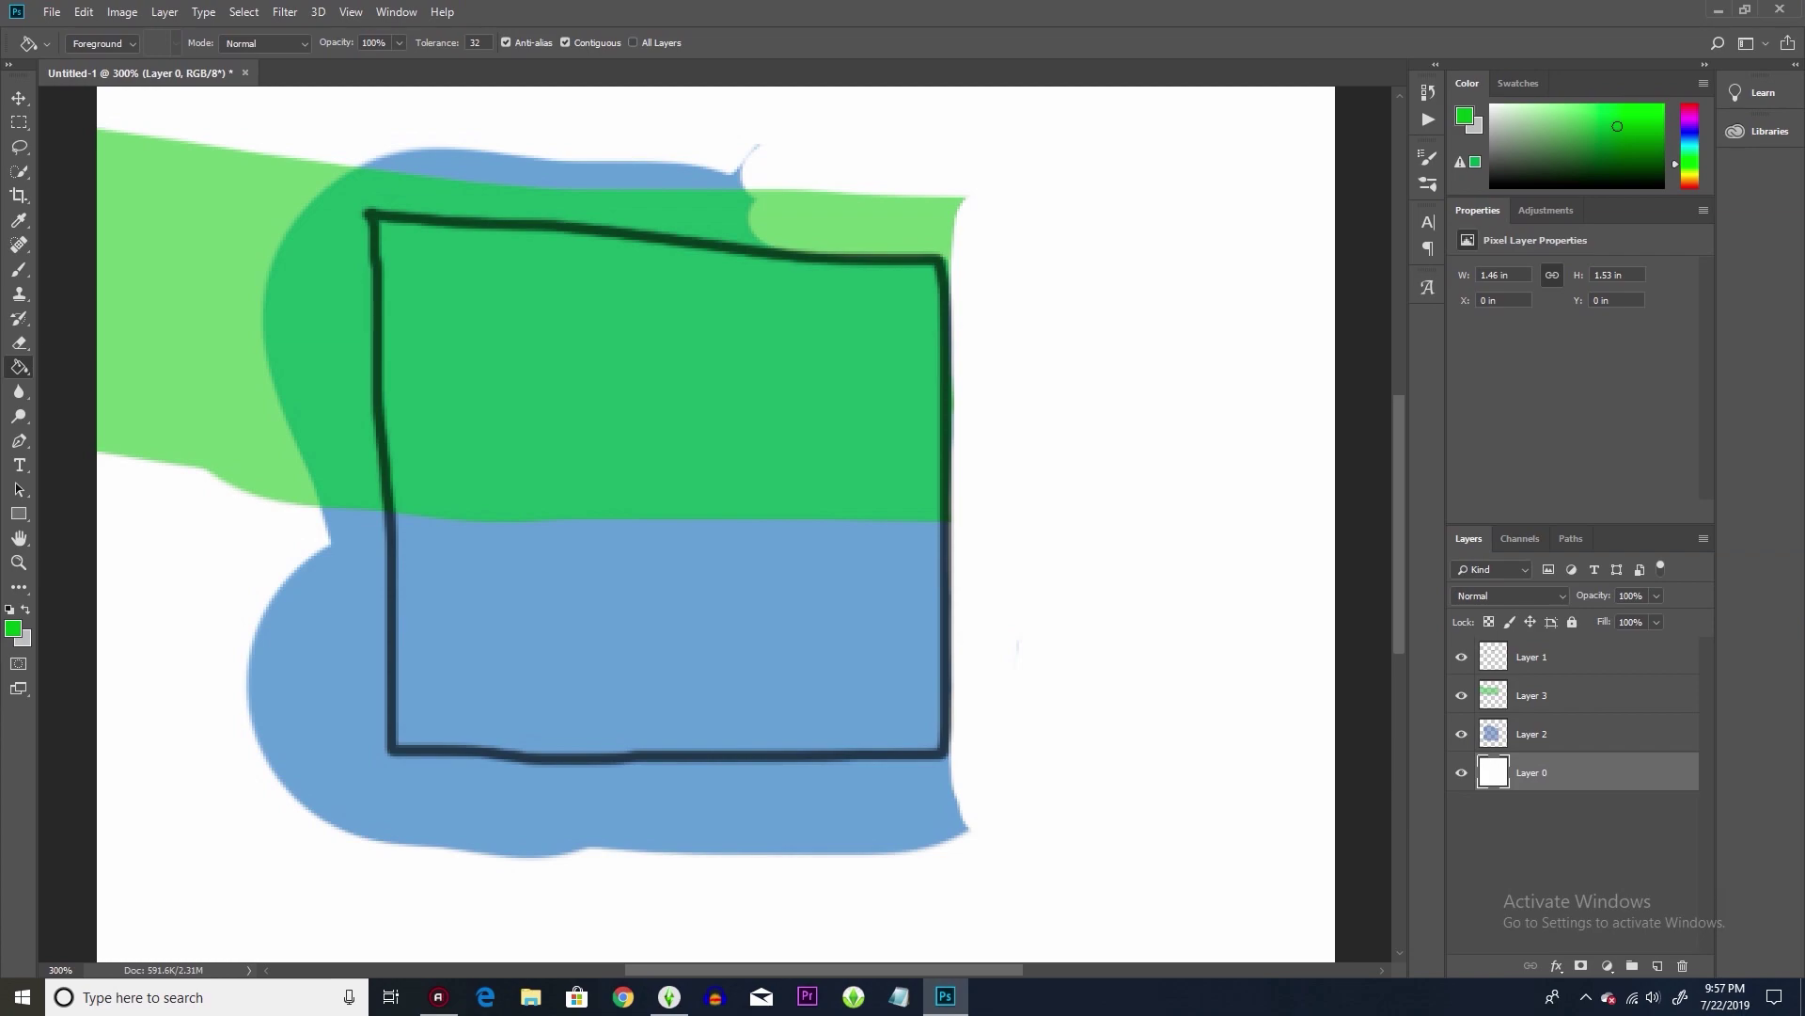
pyautogui.click(12, 627)
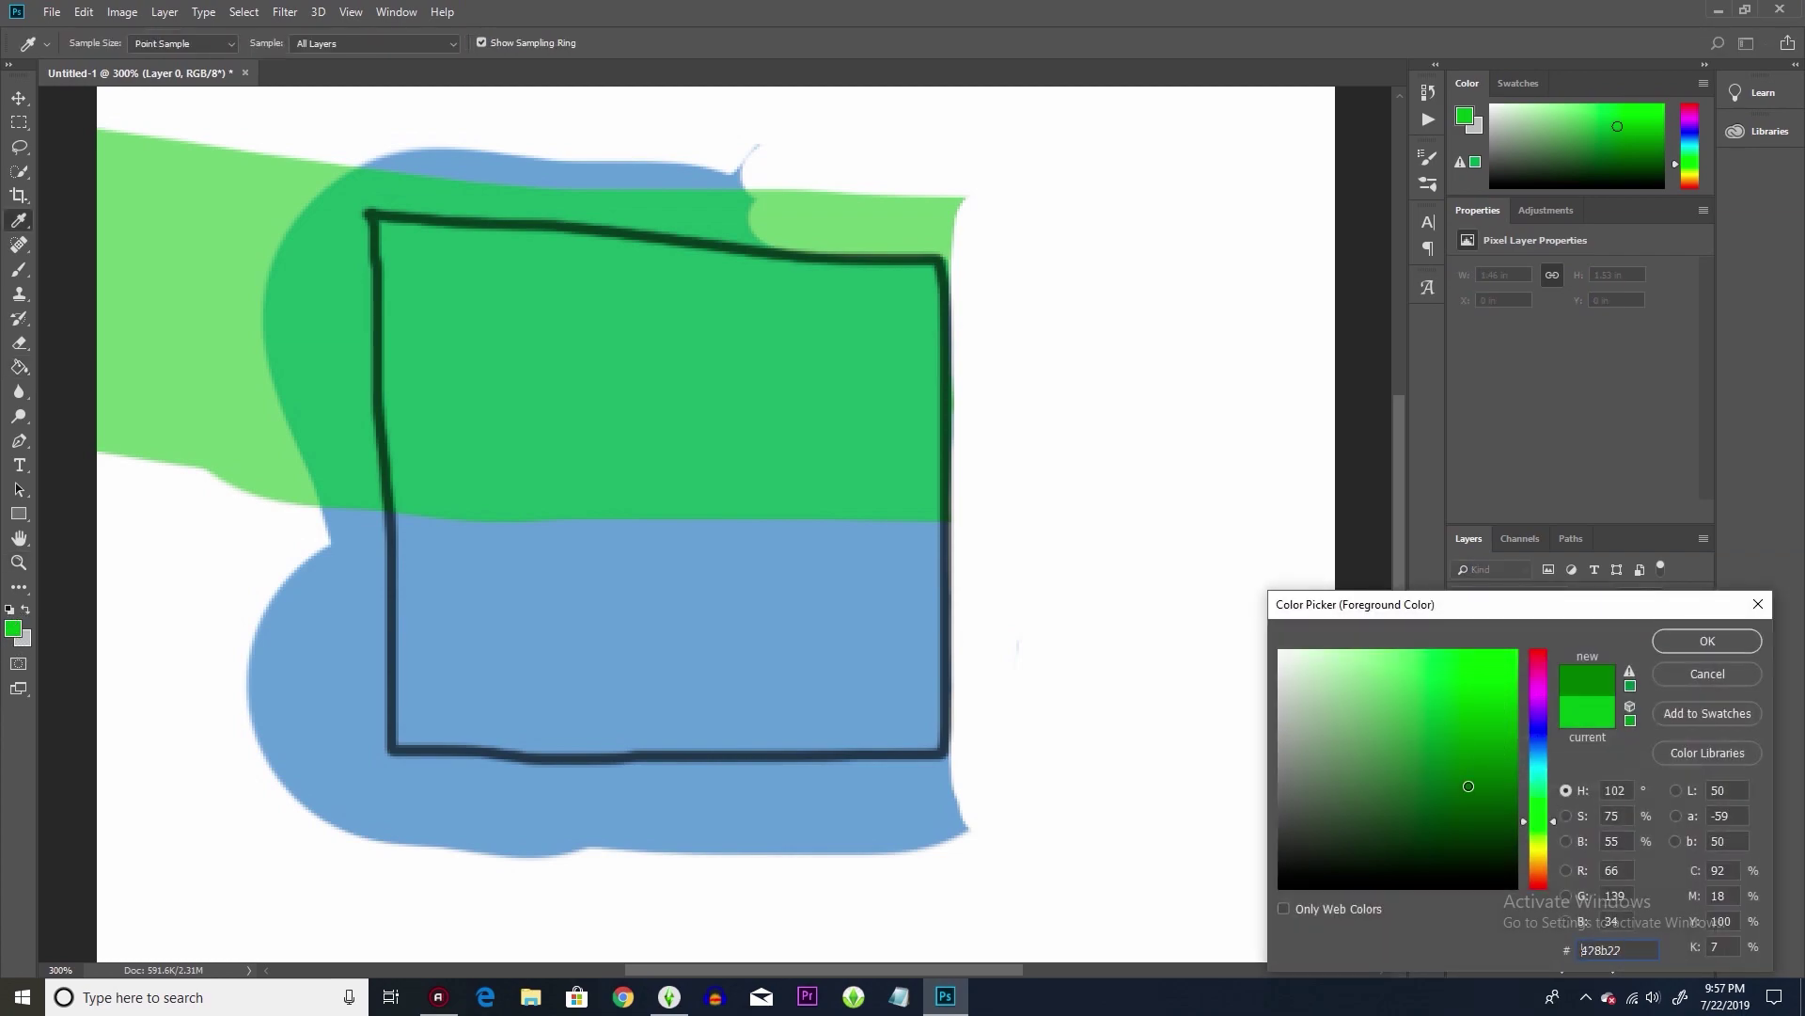
pyautogui.write('000000')
pyautogui.click(1707, 641)
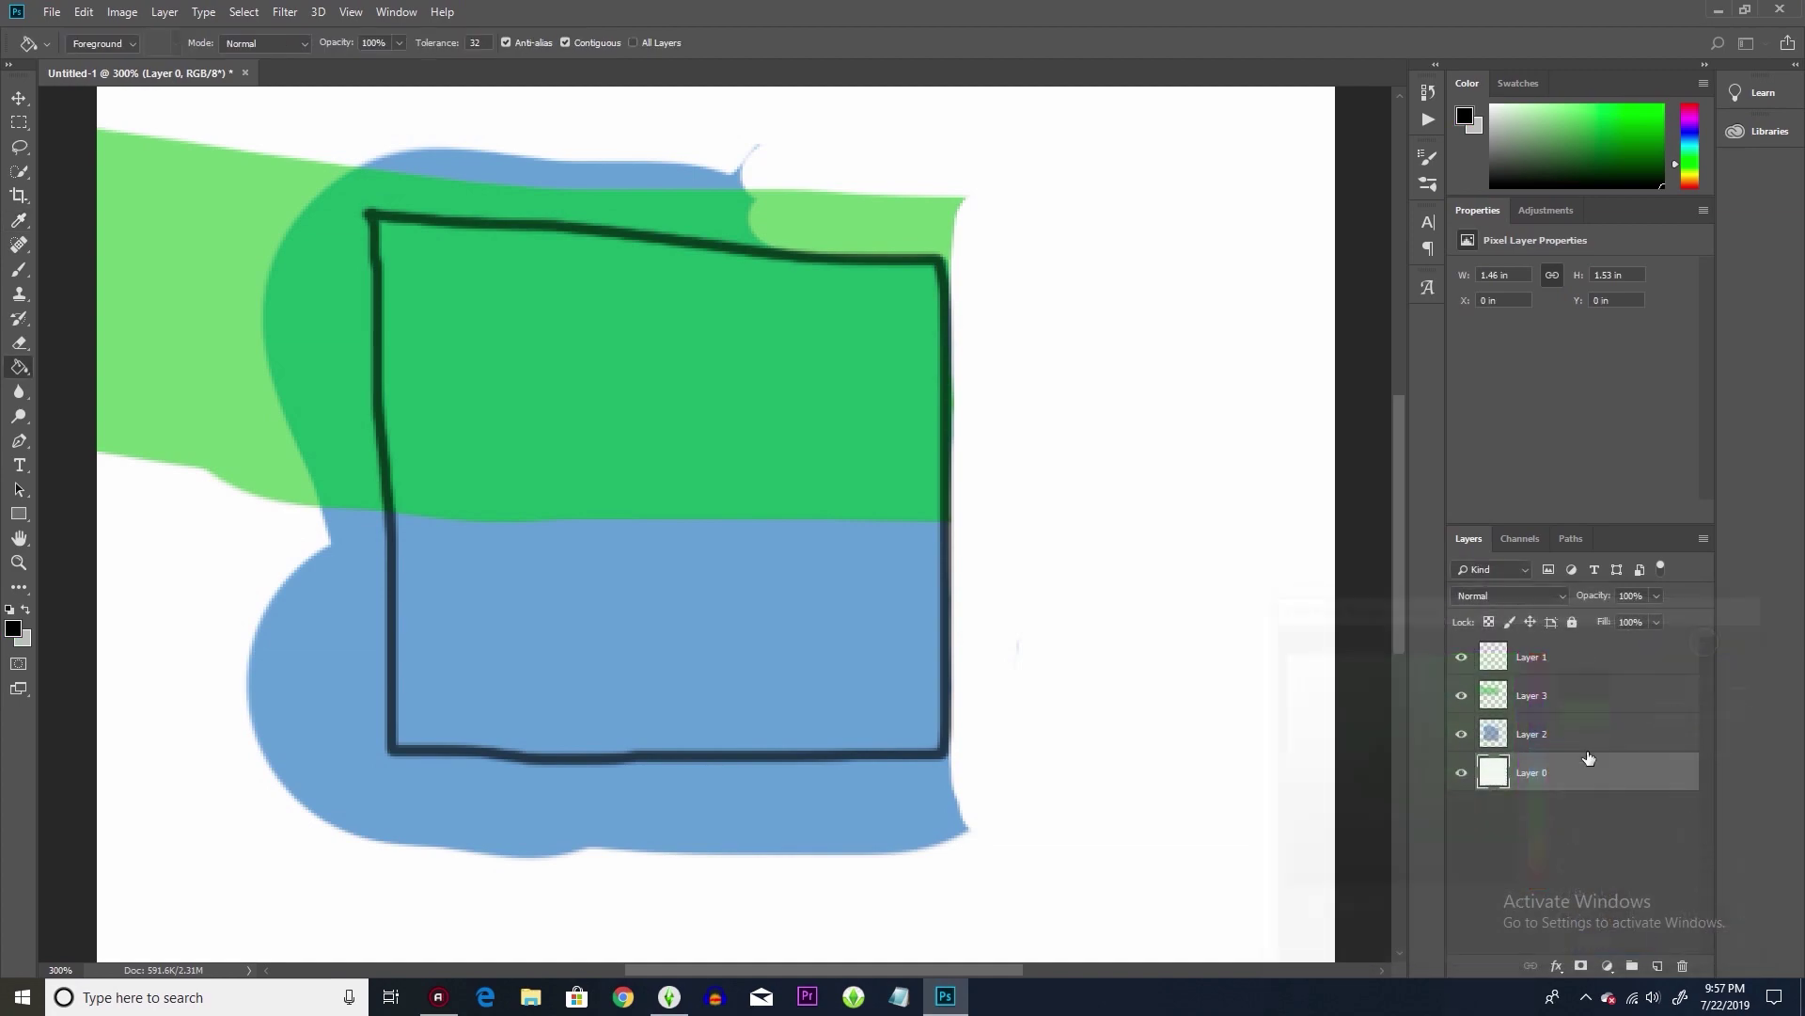
pyautogui.press('g')
pyautogui.click(1207, 861)
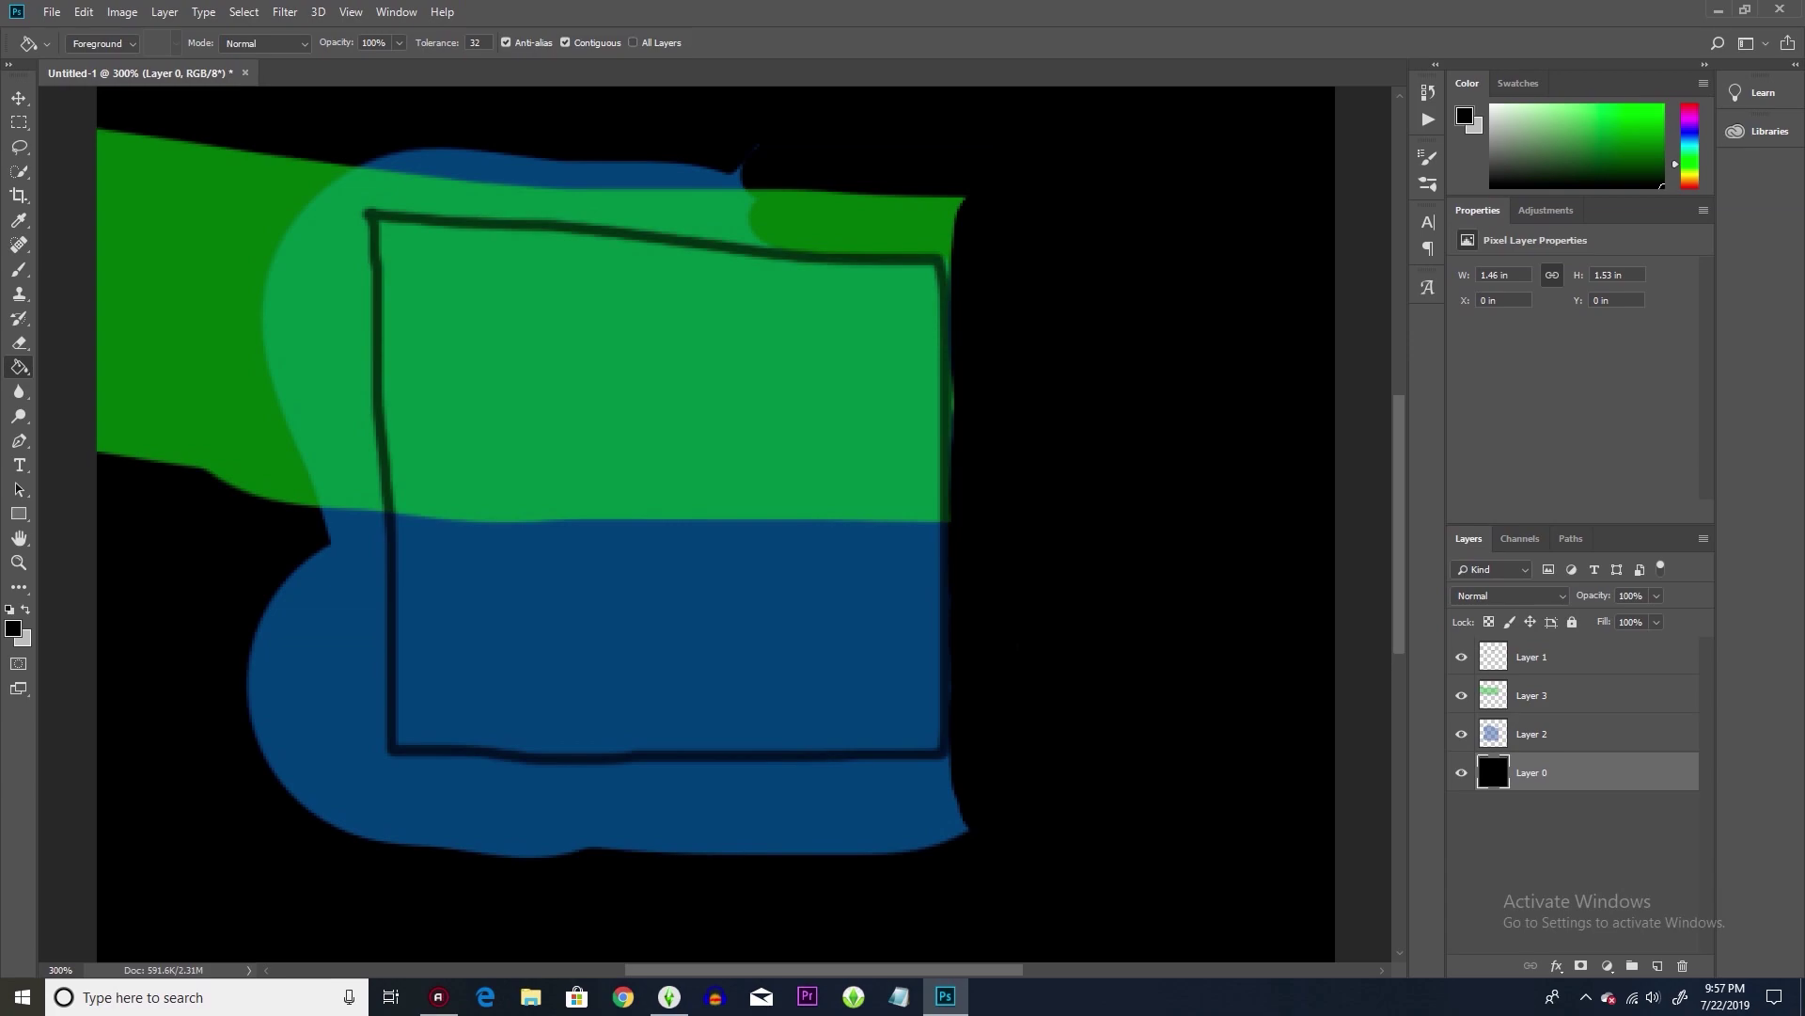
pyautogui.click(1564, 694)
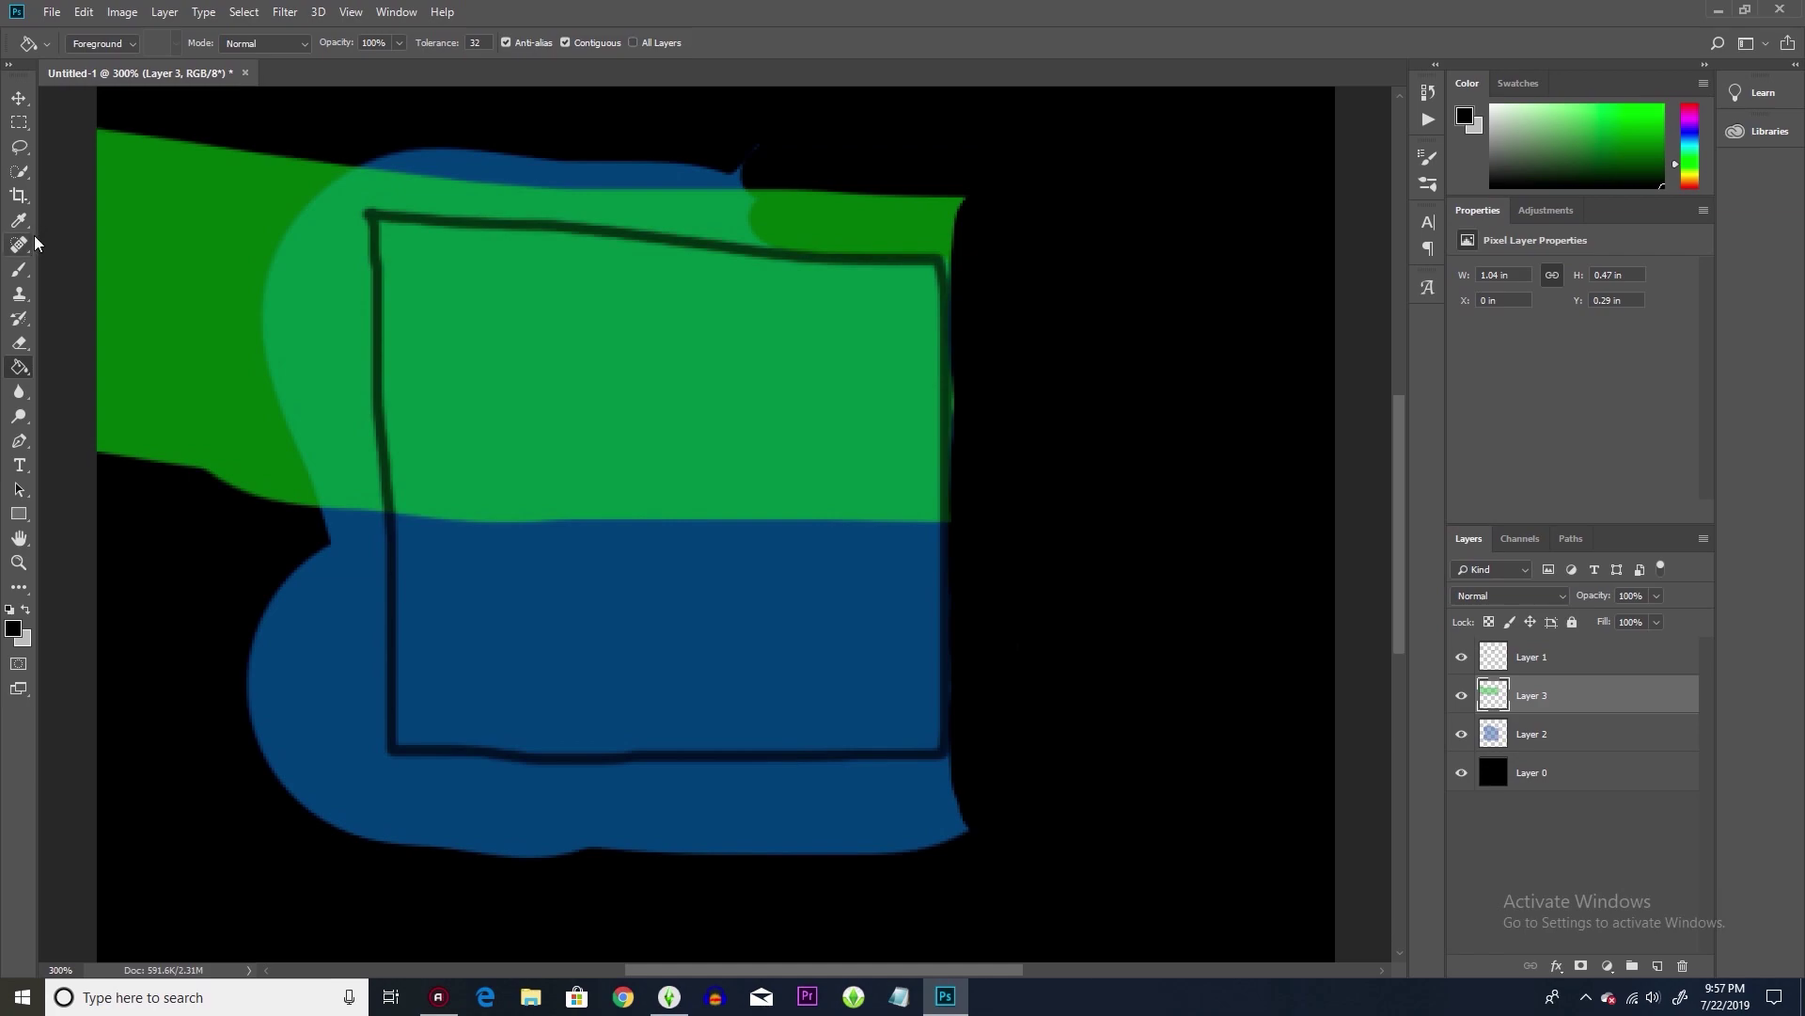
# - With the Eraser on Layer 2, remove the blue bulge past the square's lower-right edge
pyautogui.click(19, 343)
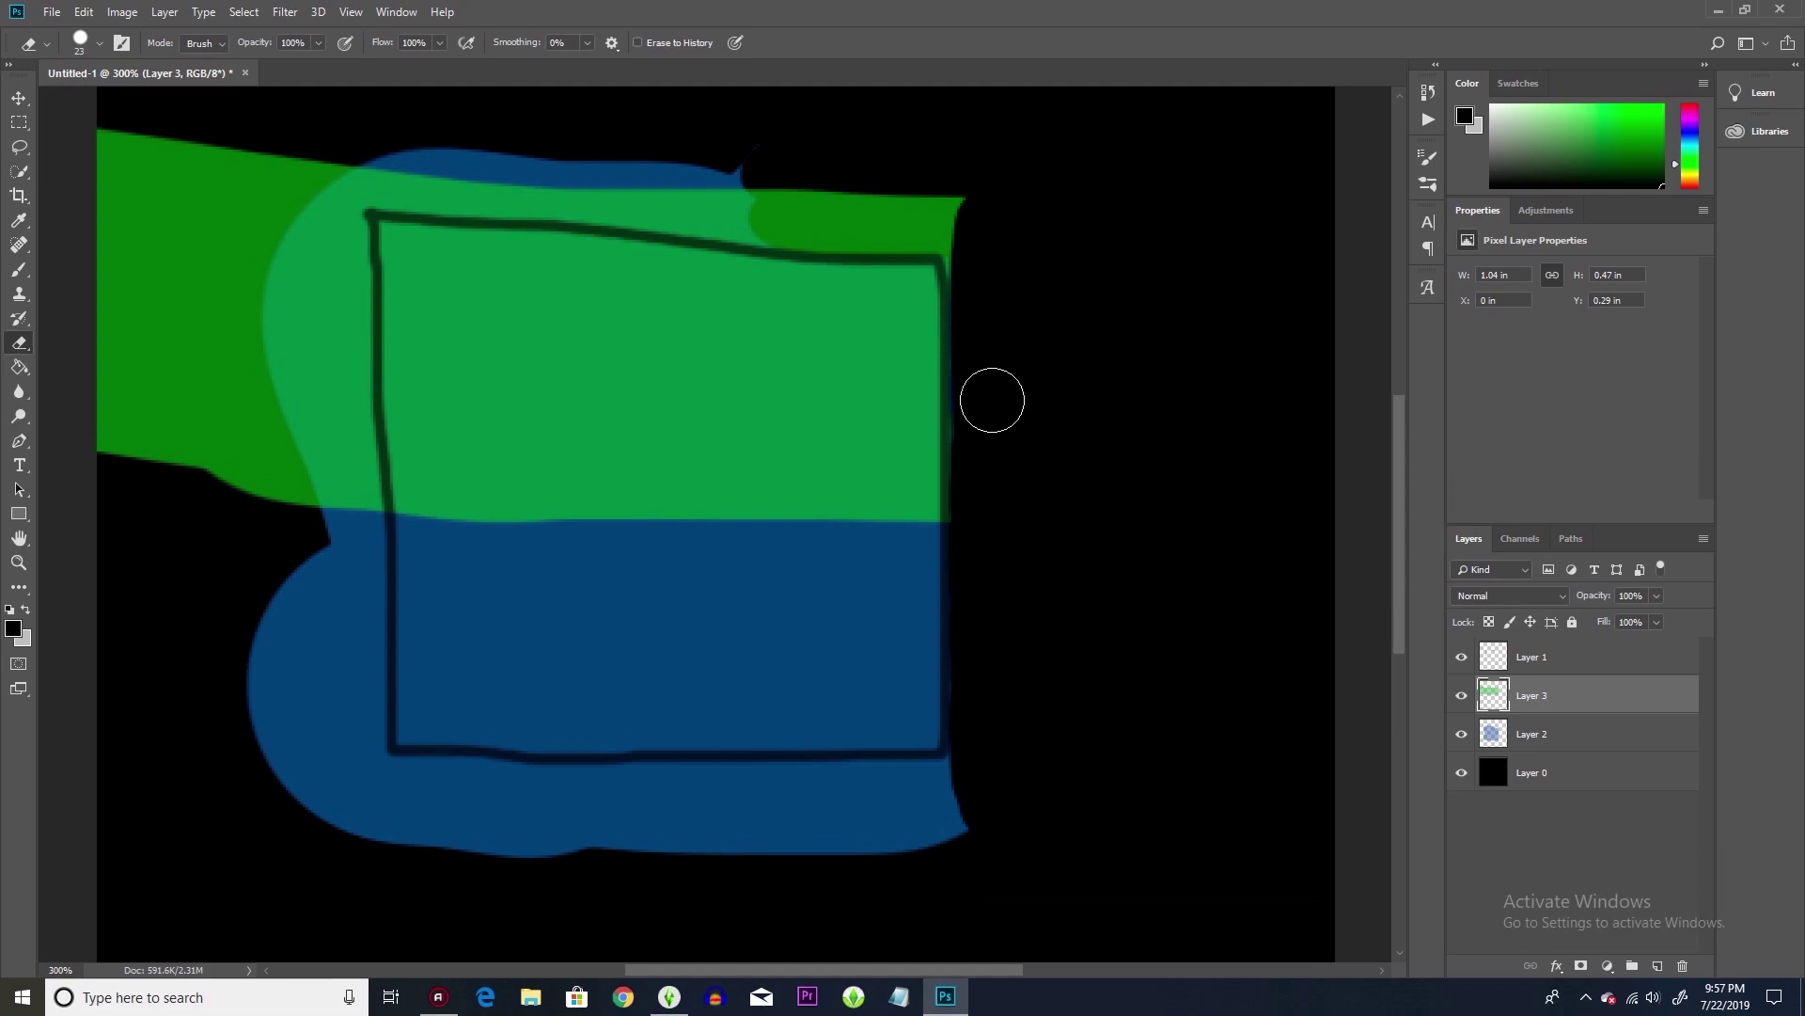
pyautogui.click(1568, 730)
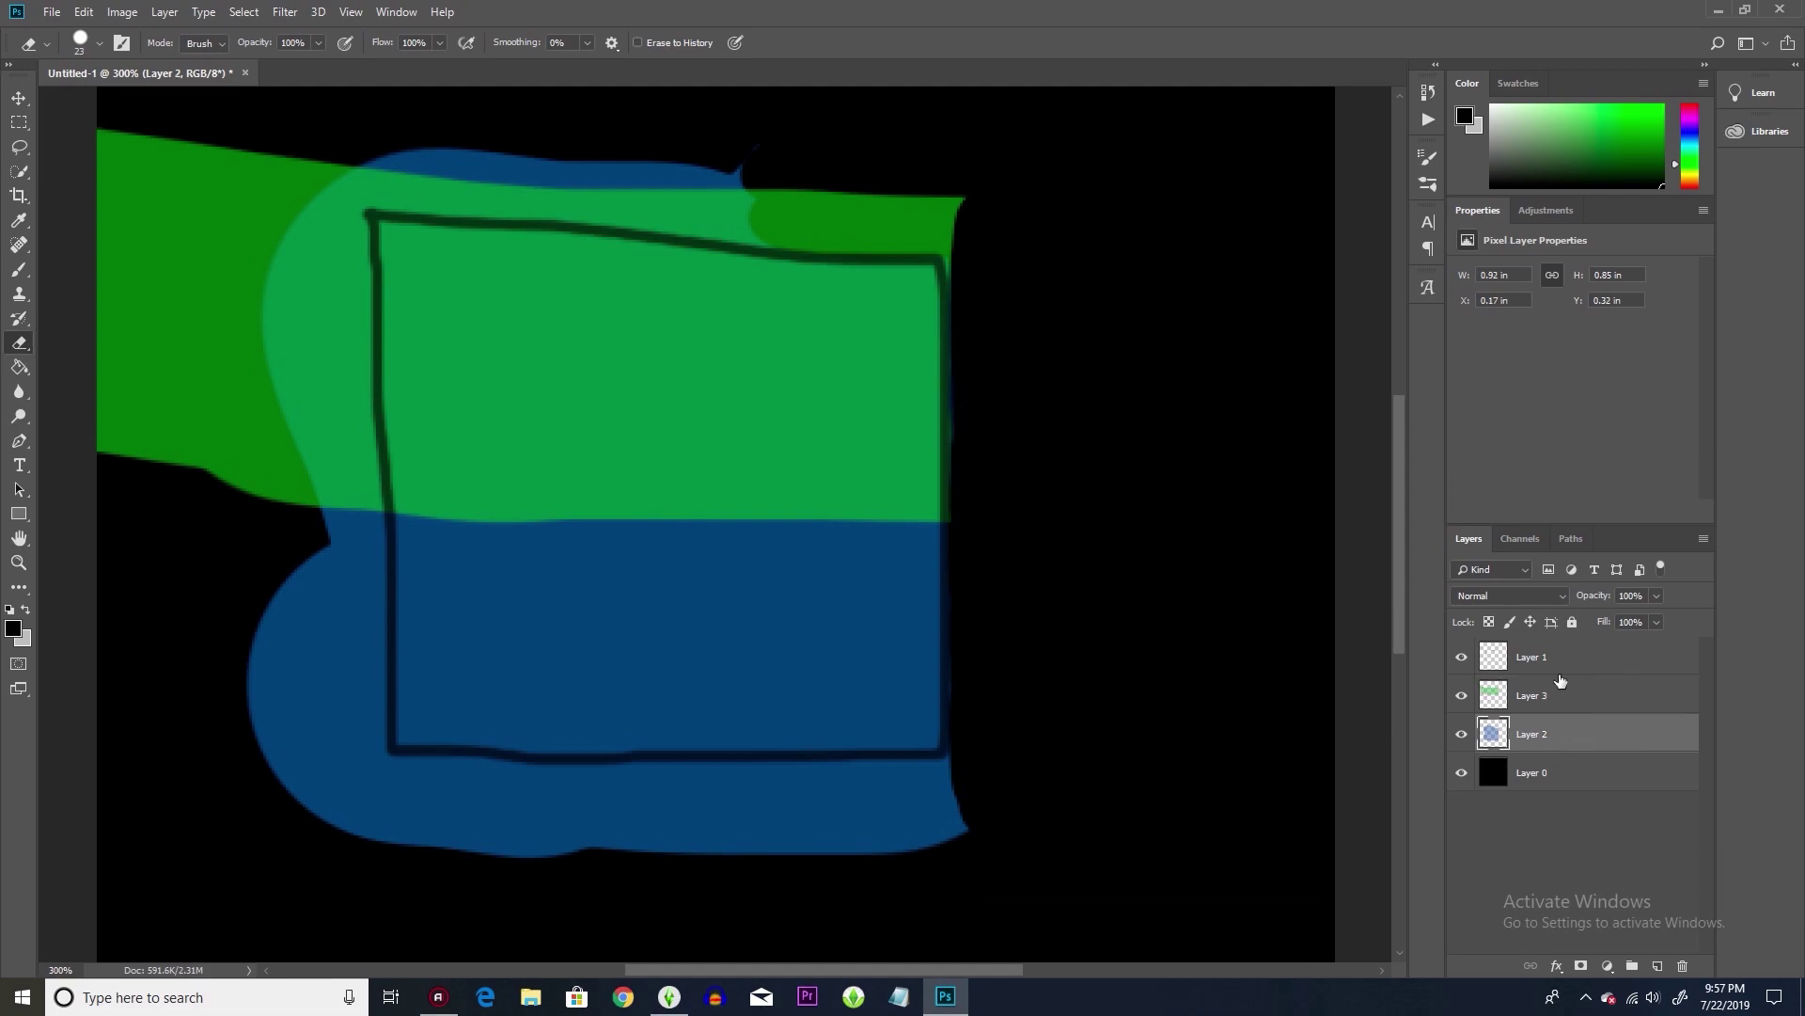
pyautogui.click(1576, 694)
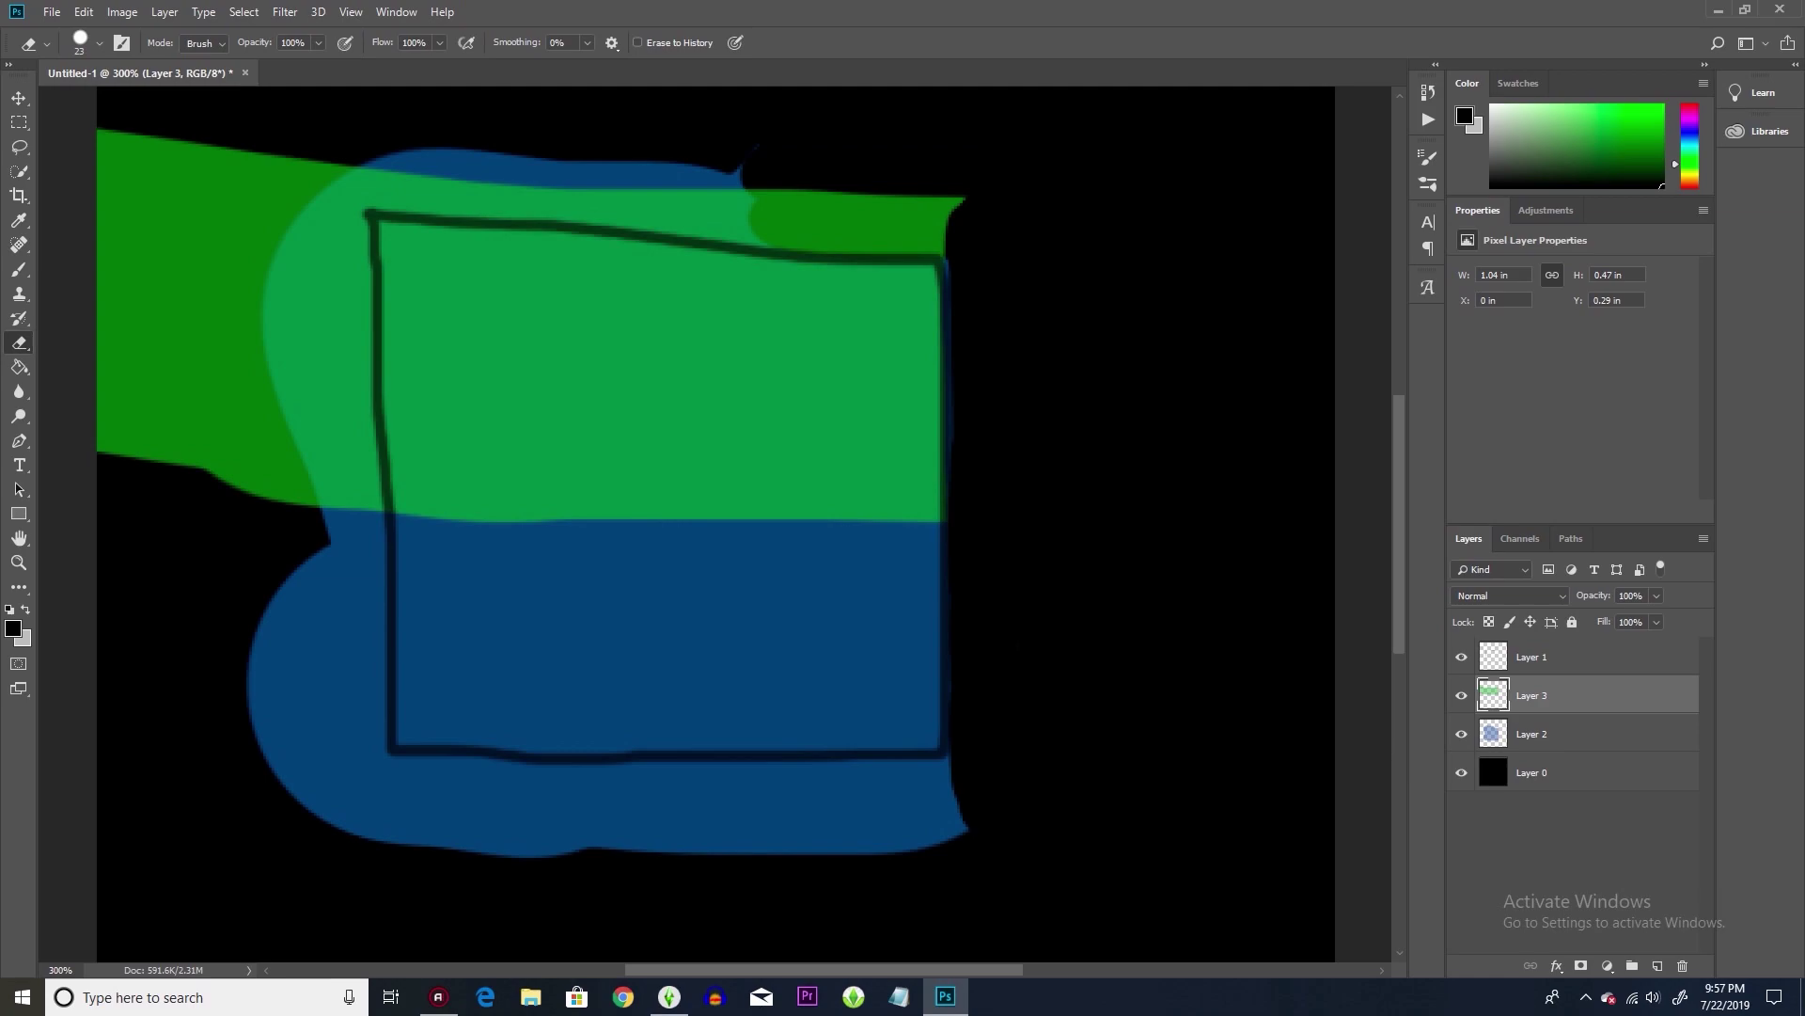
pyautogui.click(1544, 737)
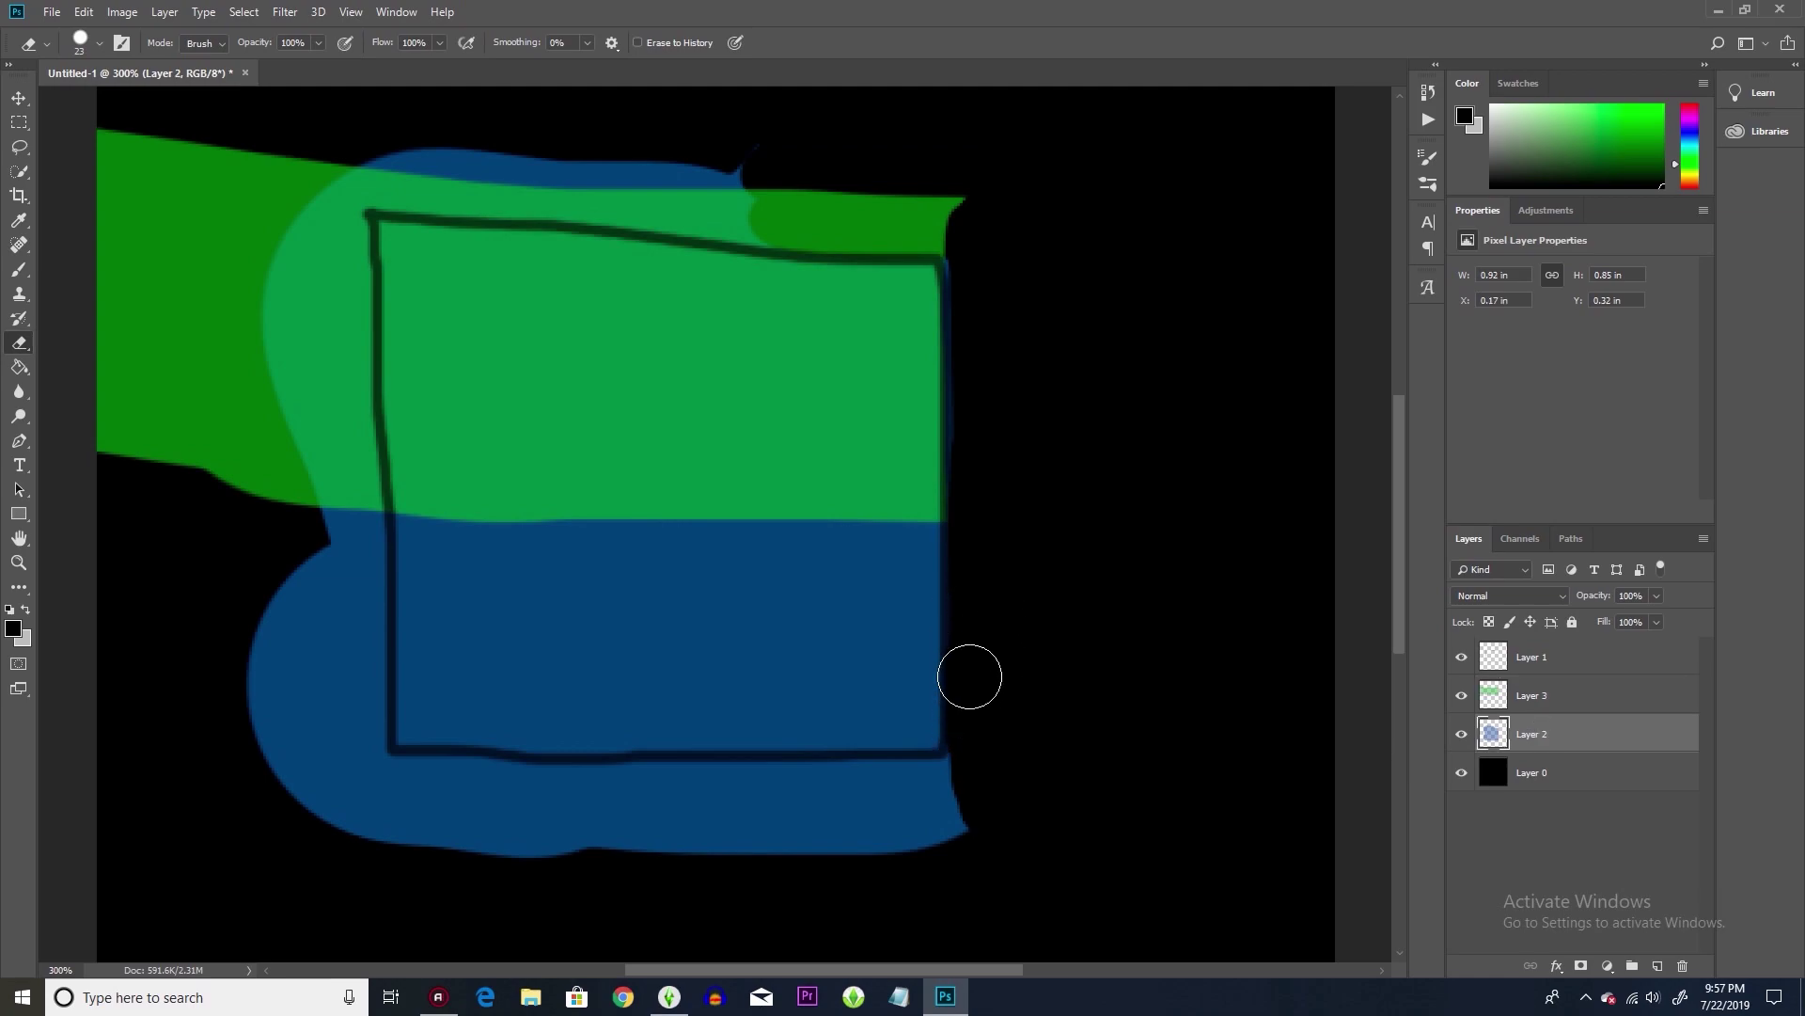
pyautogui.moveTo(982, 781)
pyautogui.mouseDown()
pyautogui.moveTo(983, 832)
pyautogui.moveTo(973, 794)
pyautogui.moveTo(960, 827)
pyautogui.moveTo(985, 736)
pyautogui.mouseUp()
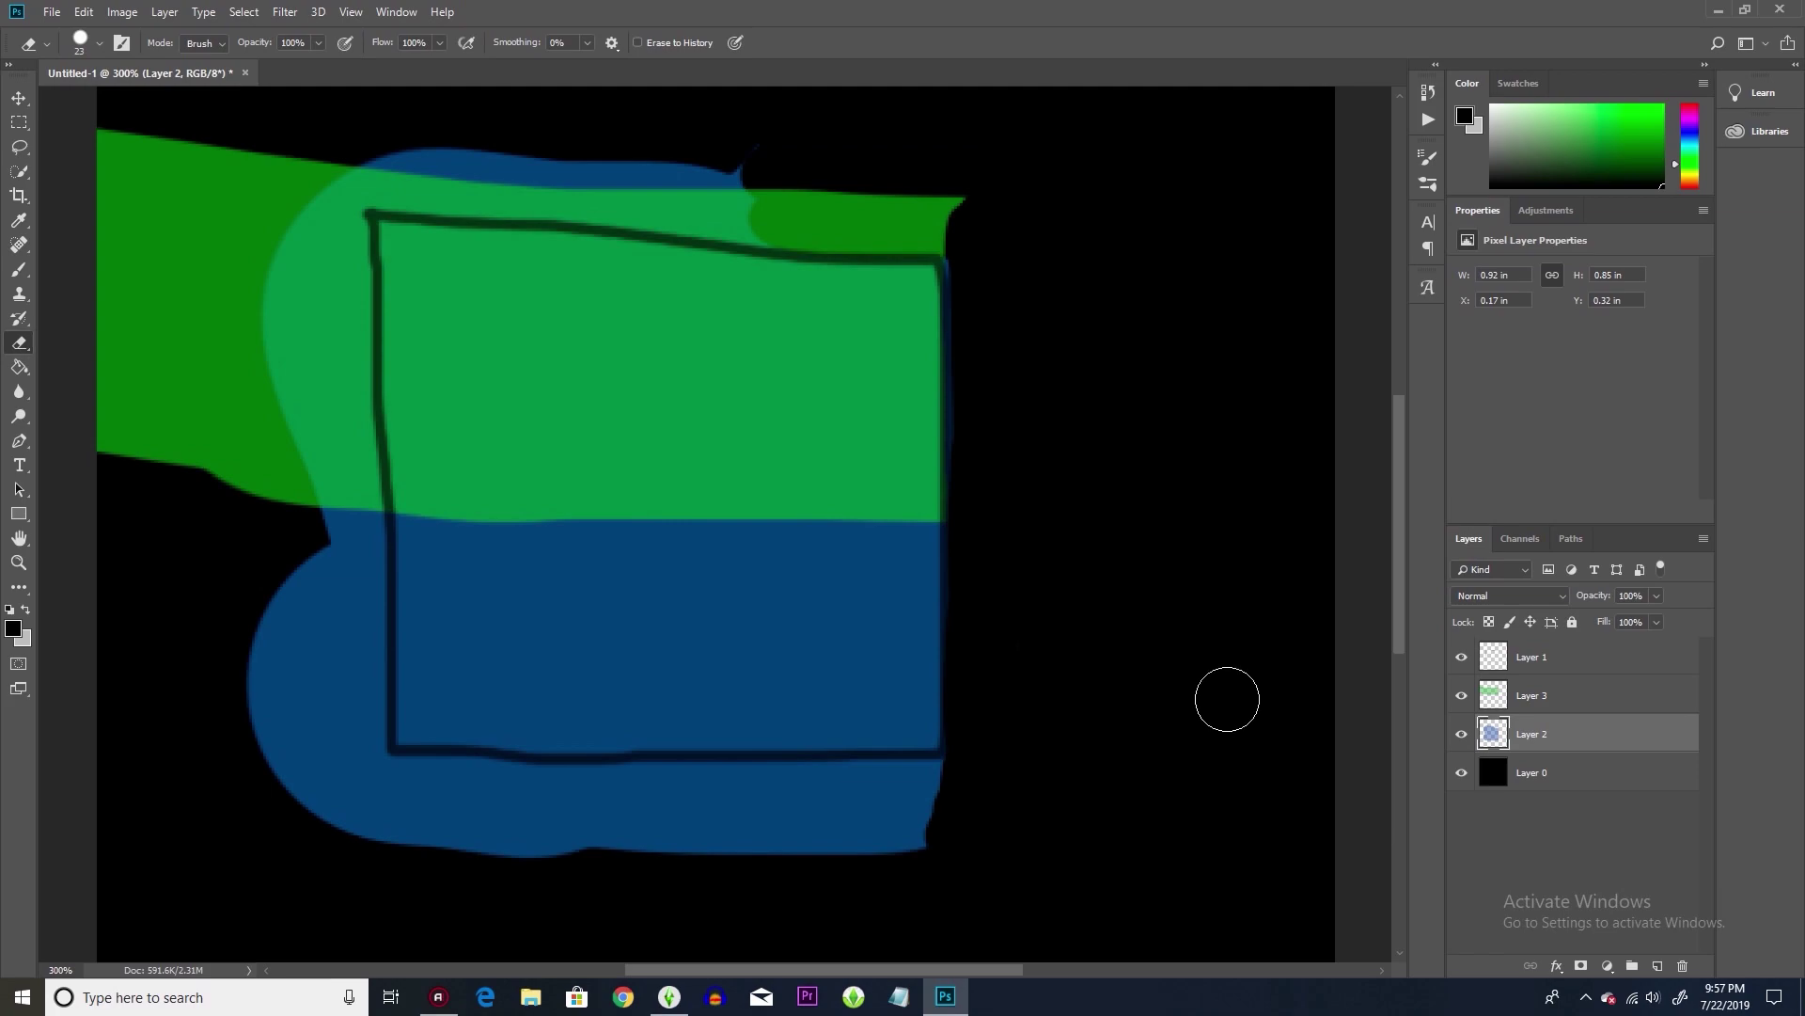
pyautogui.click(20, 318)
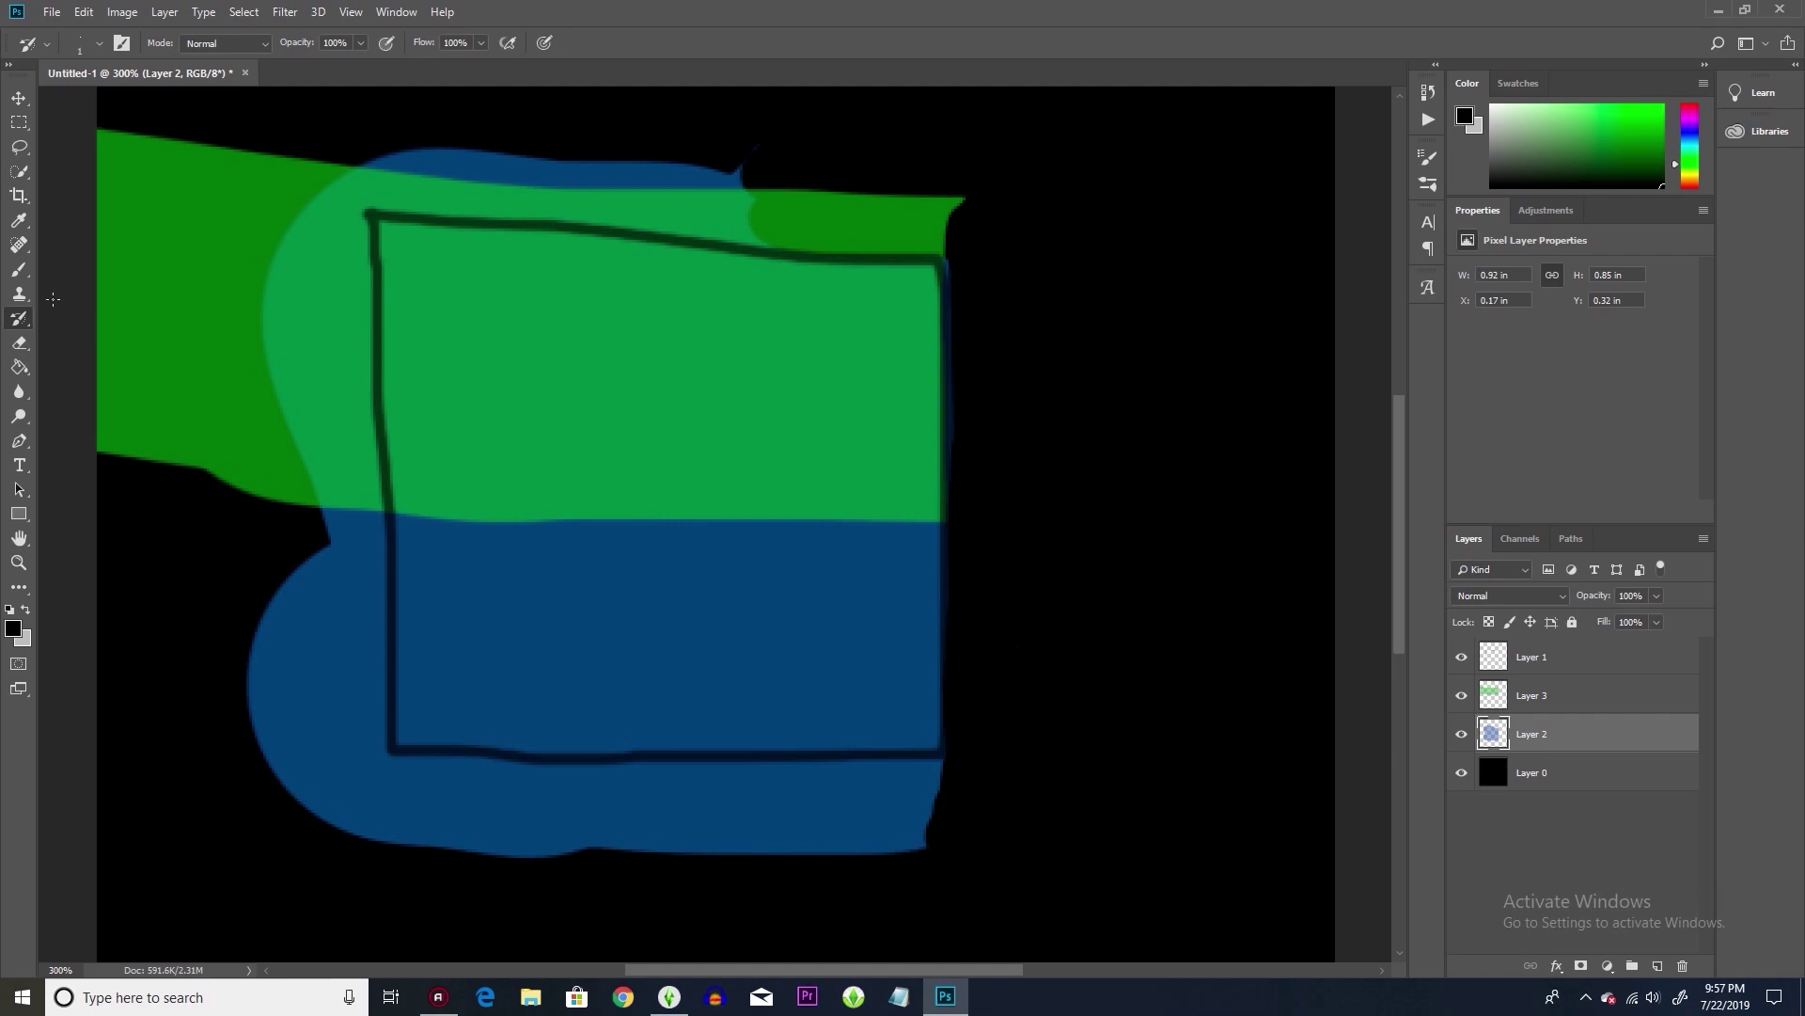
# - Paint two black 64%-opacity brush strokes across the square's lower-right area on Layer 2
pyautogui.click(28, 270)
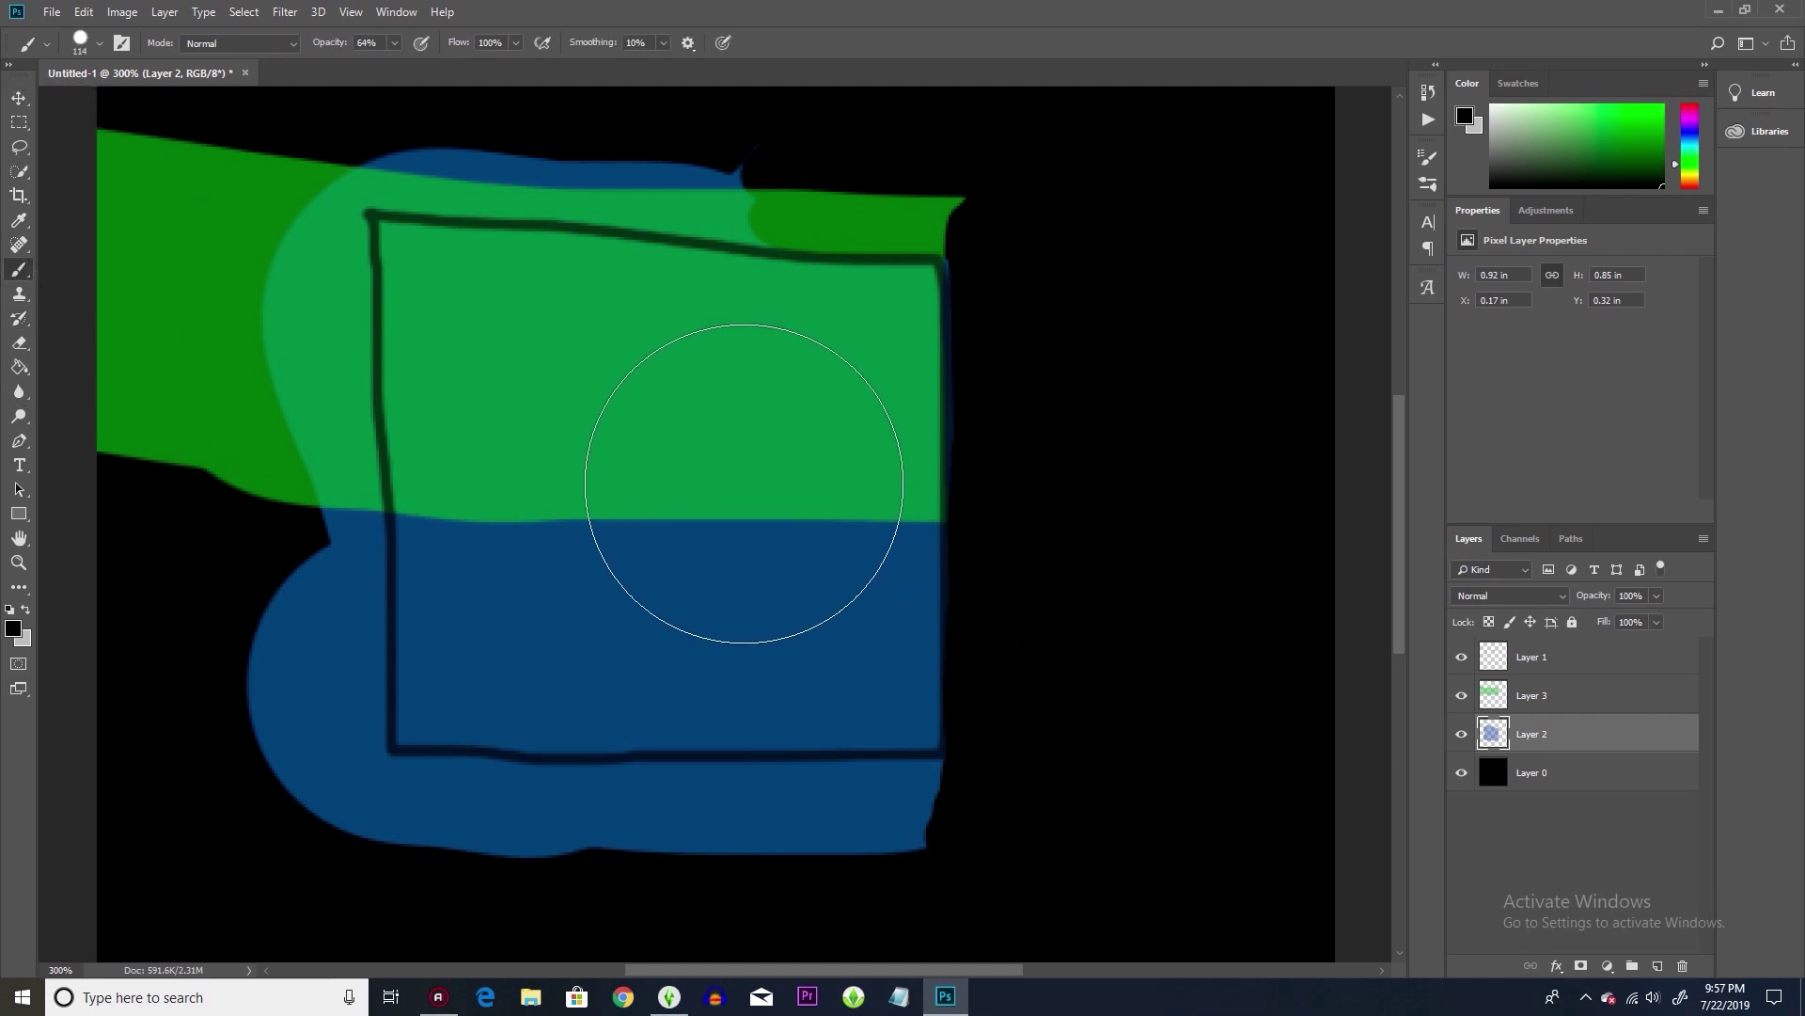
pyautogui.moveTo(766, 501); pyautogui.dragTo(1063, 411)
pyautogui.moveTo(1107, 524)
pyautogui.mouseDown()
pyautogui.moveTo(827, 614)
pyautogui.moveTo(876, 513)
pyautogui.moveTo(725, 602)
pyautogui.moveTo(766, 630)
pyautogui.moveTo(871, 613)
pyautogui.moveTo(933, 570)
pyautogui.moveTo(761, 592)
pyautogui.moveTo(658, 568)
pyautogui.moveTo(681, 552)
pyautogui.moveTo(706, 579)
pyautogui.moveTo(735, 559)
pyautogui.moveTo(714, 531)
pyautogui.moveTo(629, 572)
pyautogui.moveTo(652, 594)
pyautogui.moveTo(804, 556)
pyautogui.moveTo(853, 603)
pyautogui.moveTo(776, 481)
pyautogui.moveTo(753, 564)
pyautogui.moveTo(885, 607)
pyautogui.moveTo(844, 588)
pyautogui.moveTo(611, 595)
pyautogui.moveTo(568, 560)
pyautogui.moveTo(662, 532)
pyautogui.moveTo(714, 600)
pyautogui.moveTo(805, 578)
pyautogui.moveTo(907, 612)
pyautogui.moveTo(816, 565)
pyautogui.moveTo(649, 561)
pyautogui.moveTo(586, 581)
pyautogui.moveTo(789, 632)
pyautogui.moveTo(918, 611)
pyautogui.moveTo(893, 656)
pyautogui.moveTo(888, 570)
pyautogui.mouseUp()
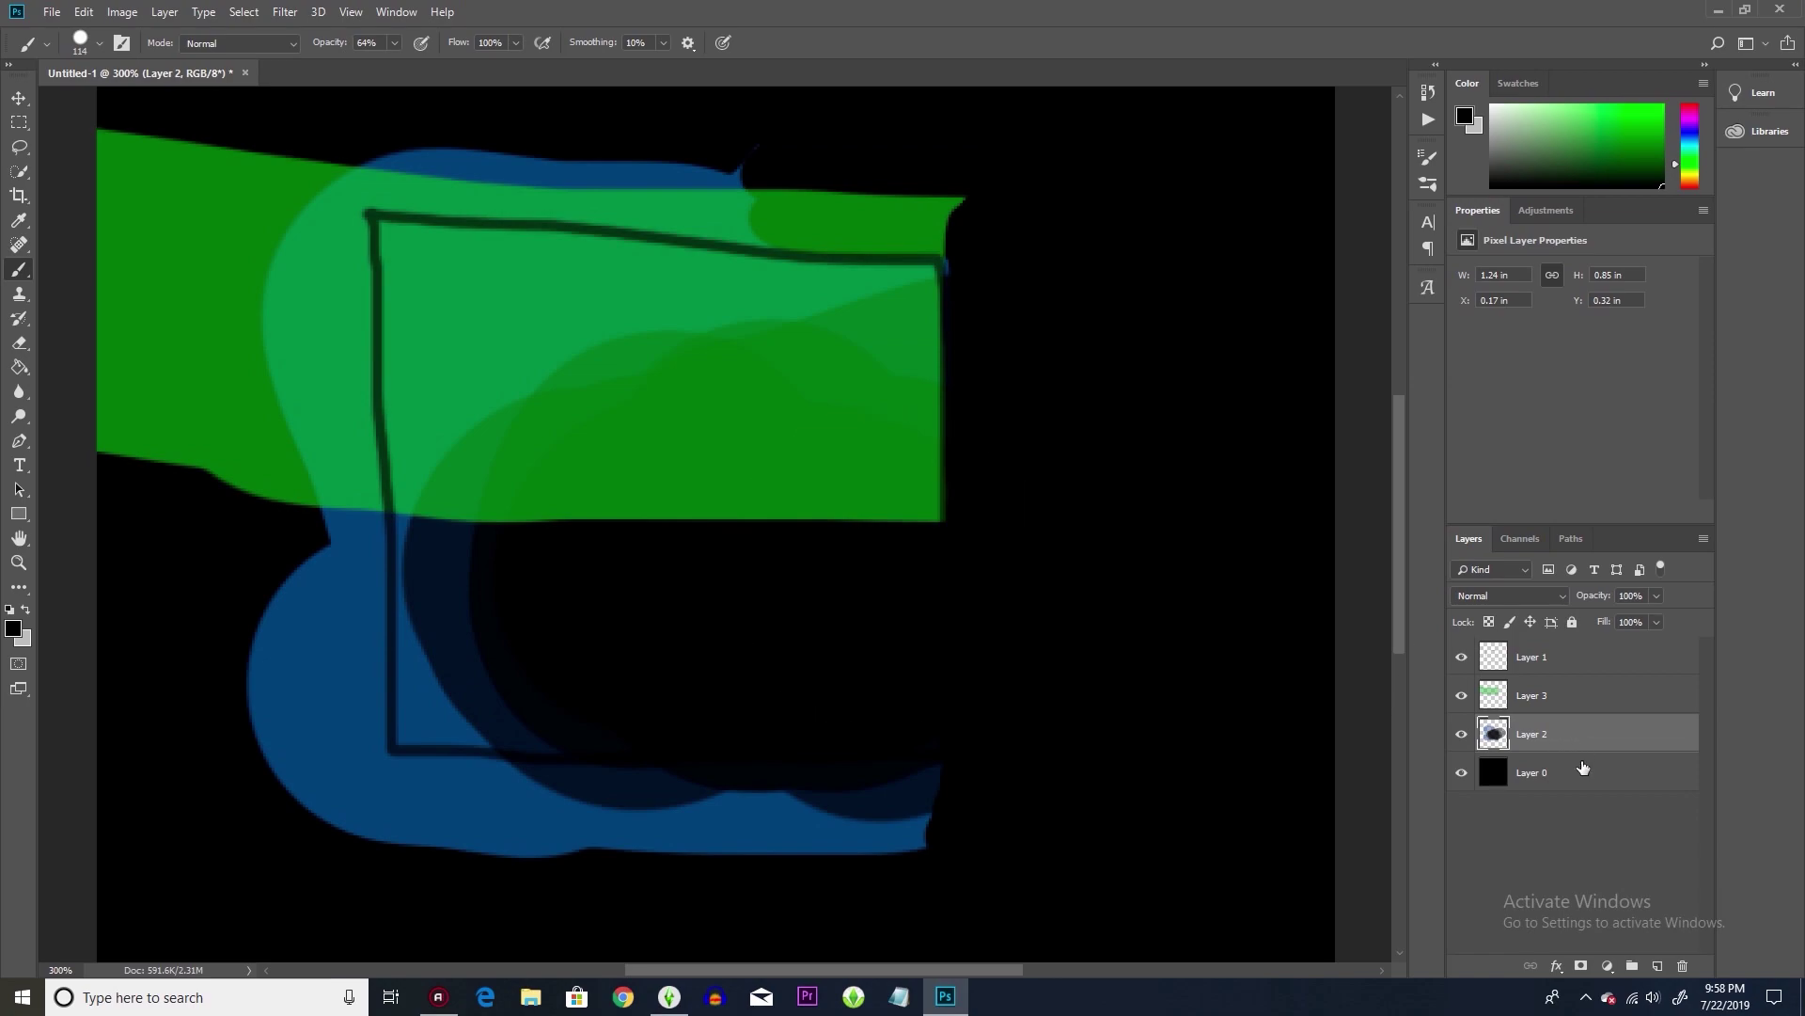
pyautogui.click(1556, 780)
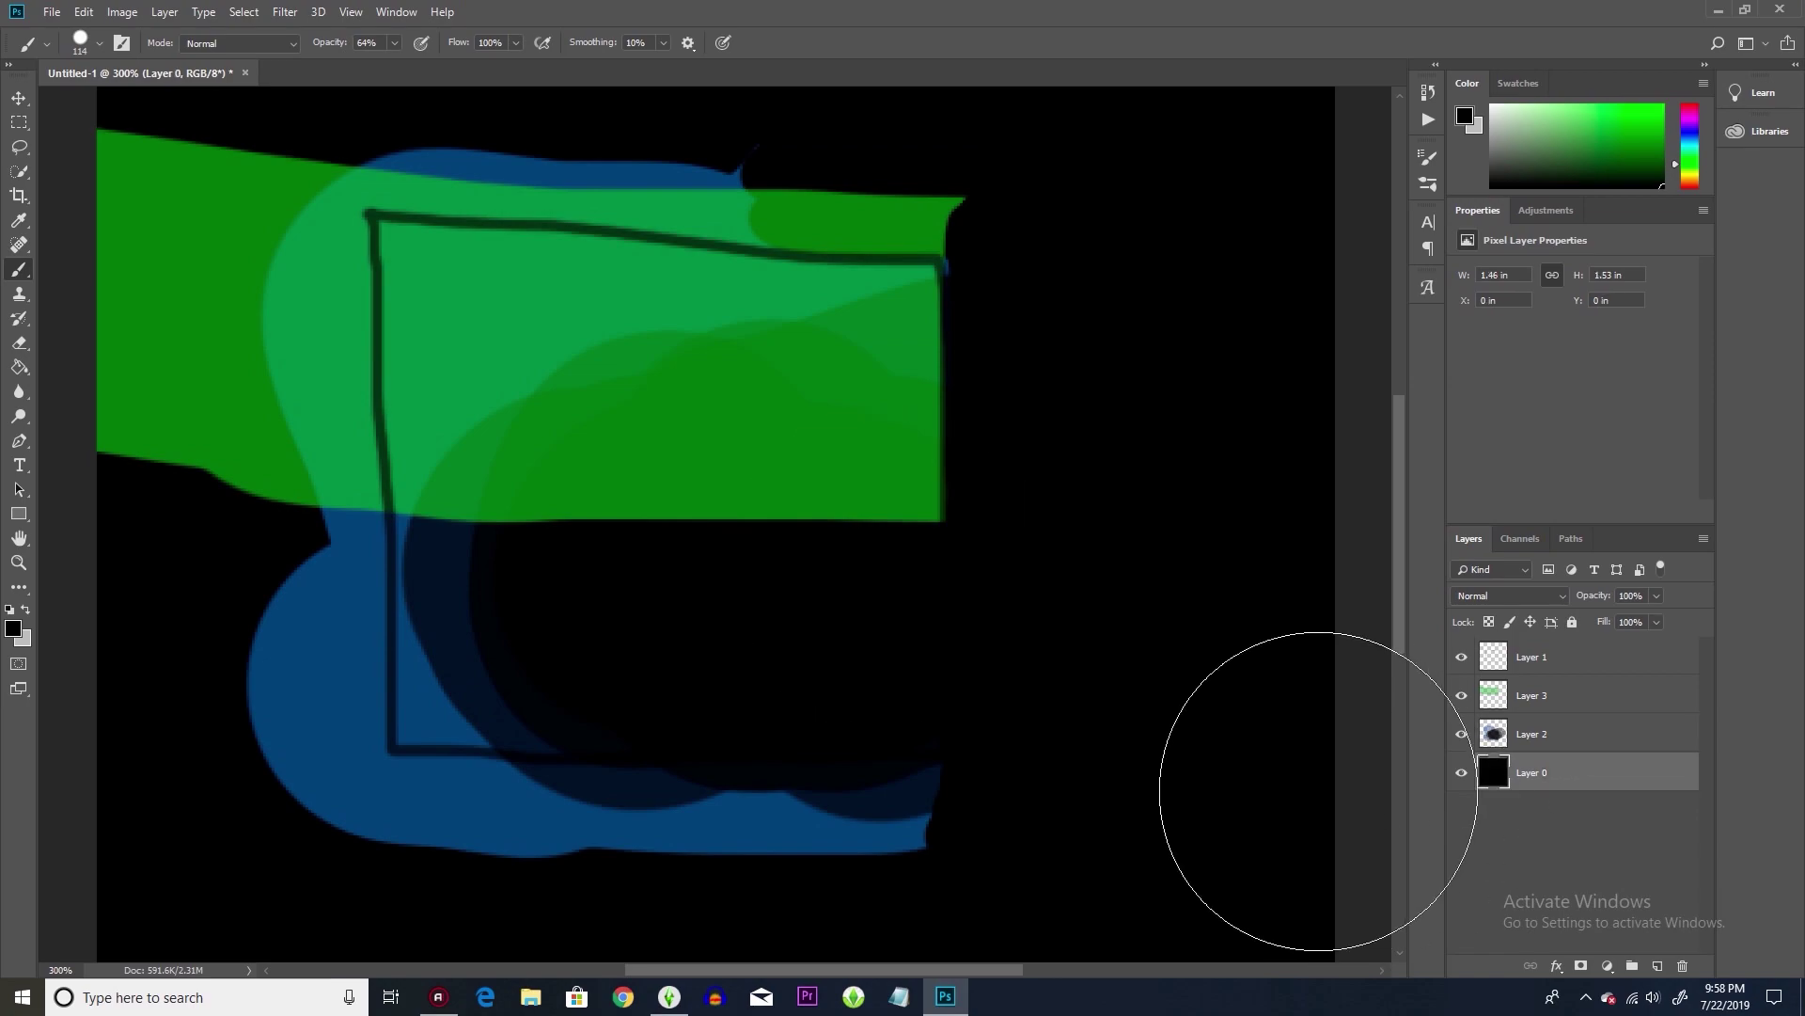
# - Set the foreground colour to white (#ffffff) and bucket-fill Layer 0's black background with it
pyautogui.click(13, 627)
pyautogui.moveTo(1429, 735); pyautogui.dragTo(1280, 650)
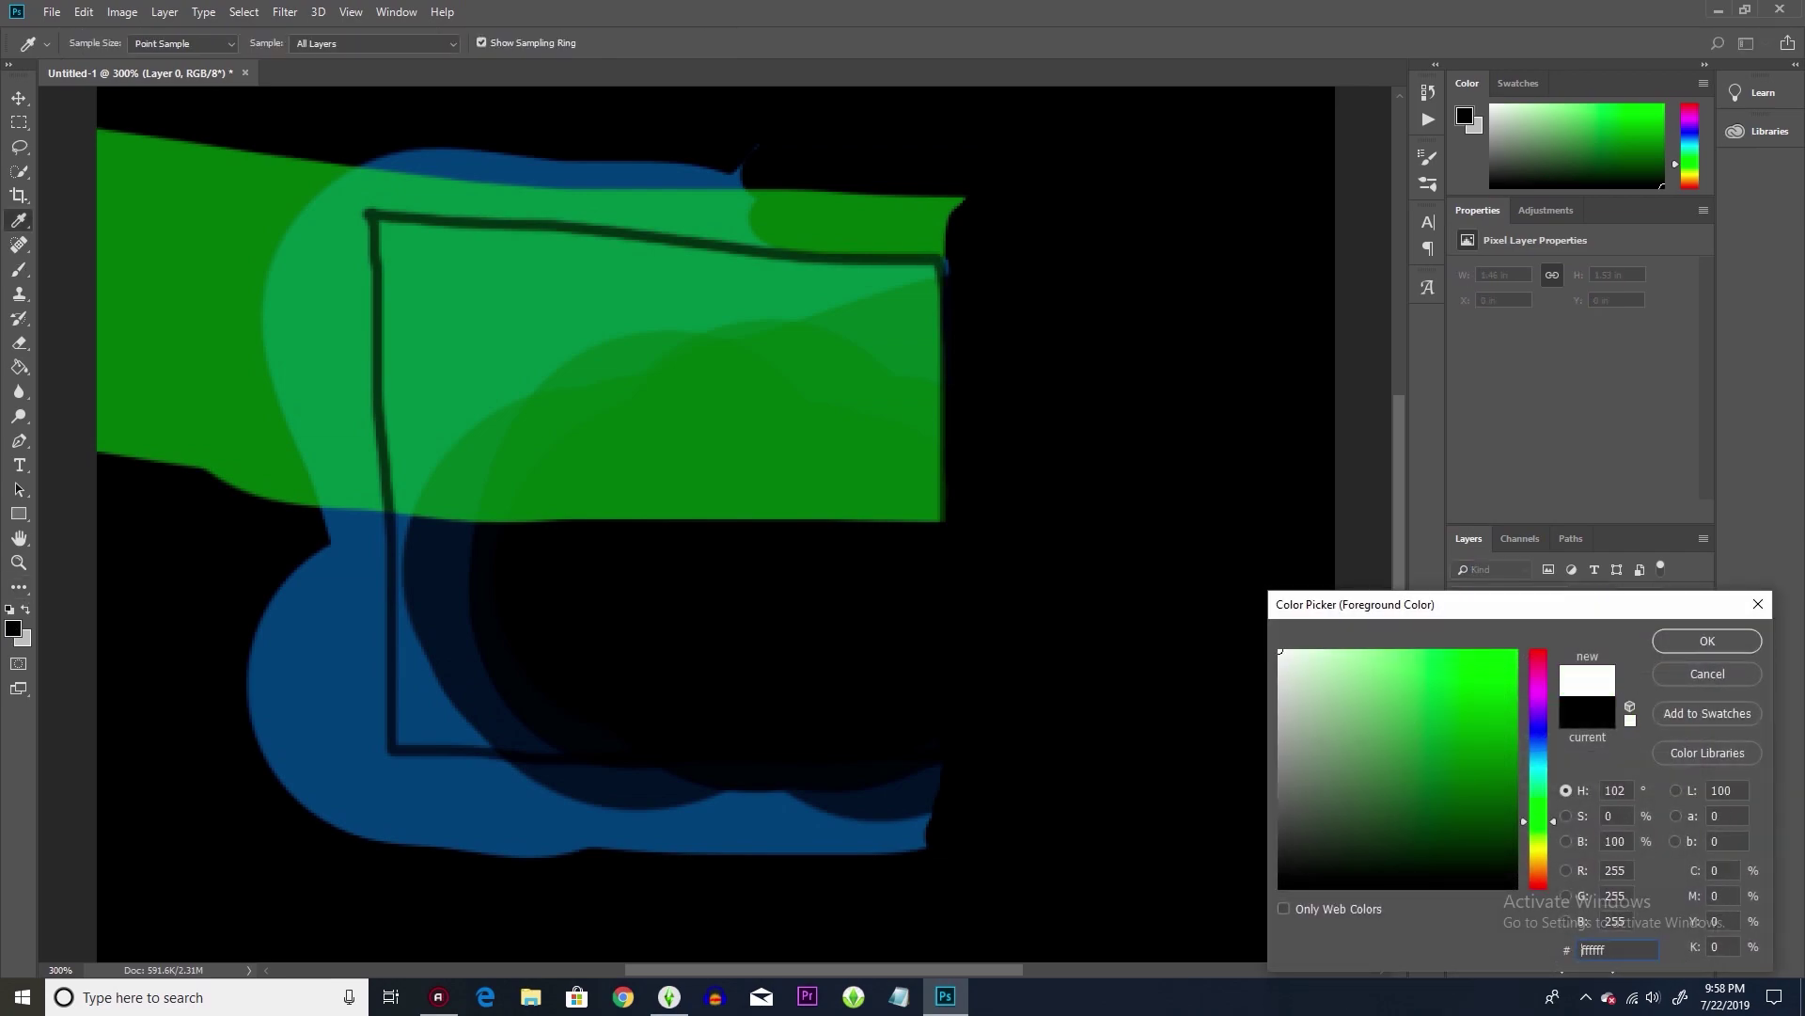
pyautogui.click(1706, 642)
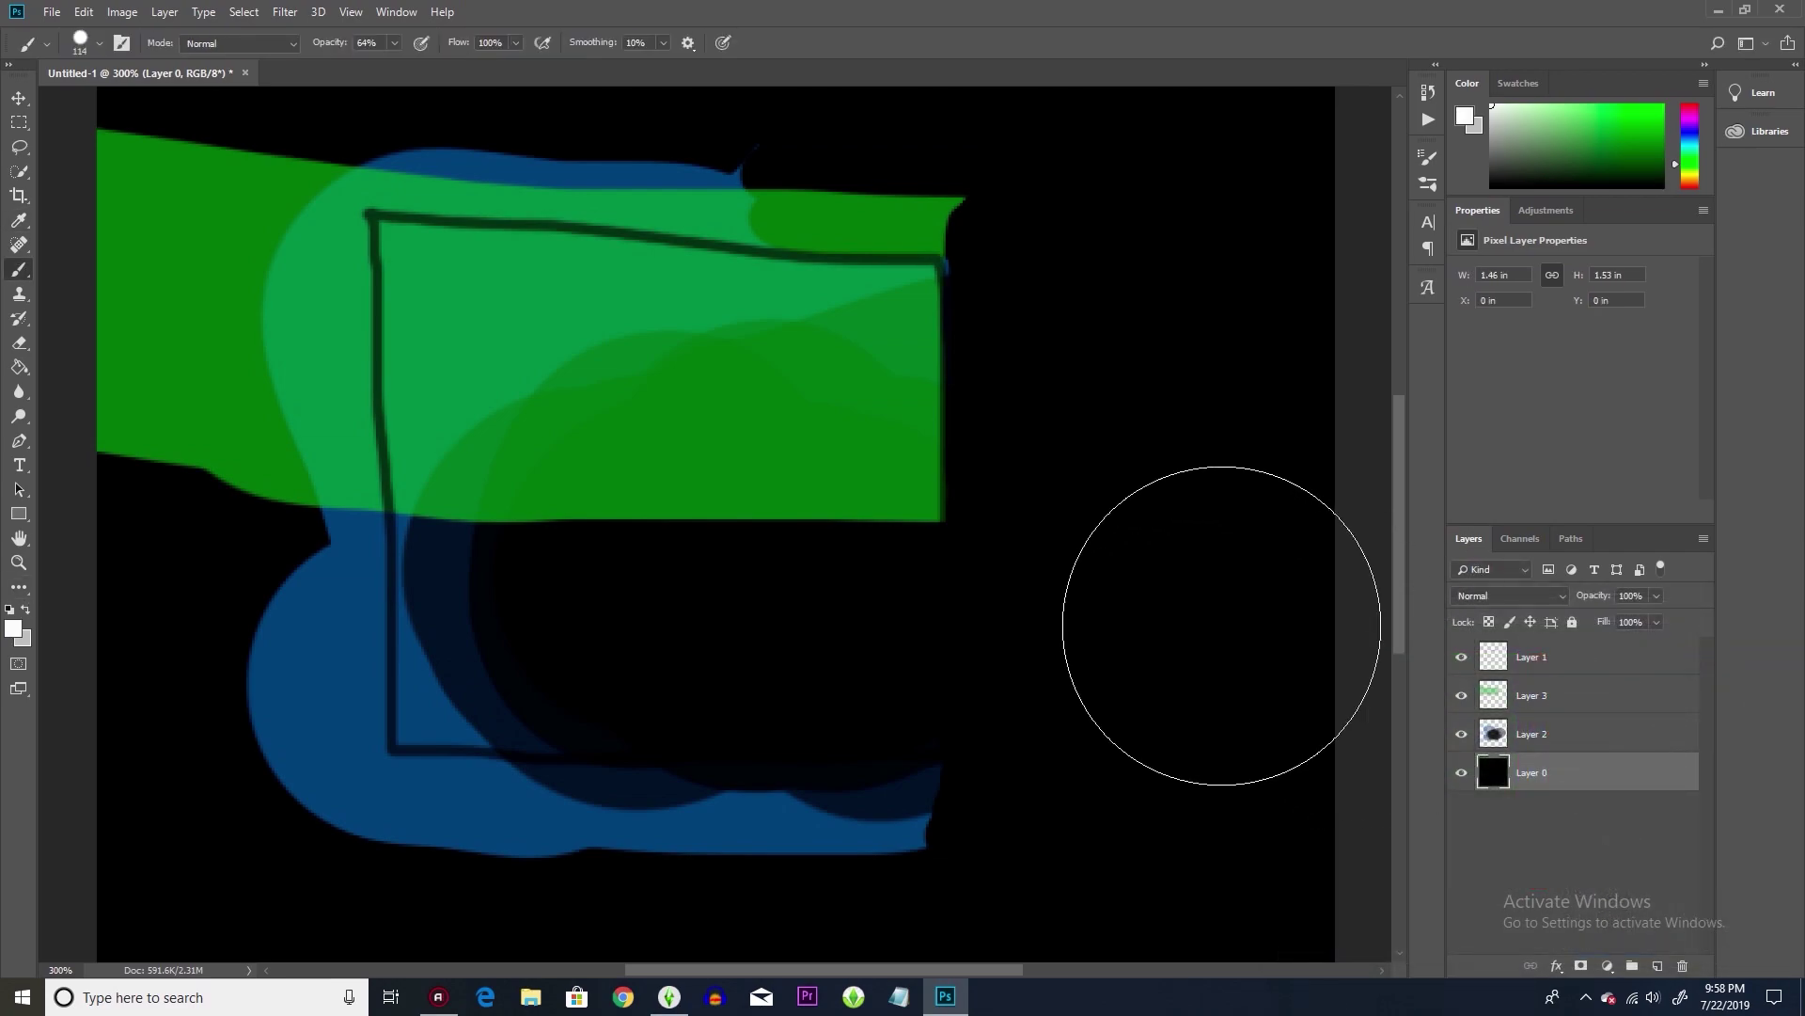
pyautogui.click(19, 366)
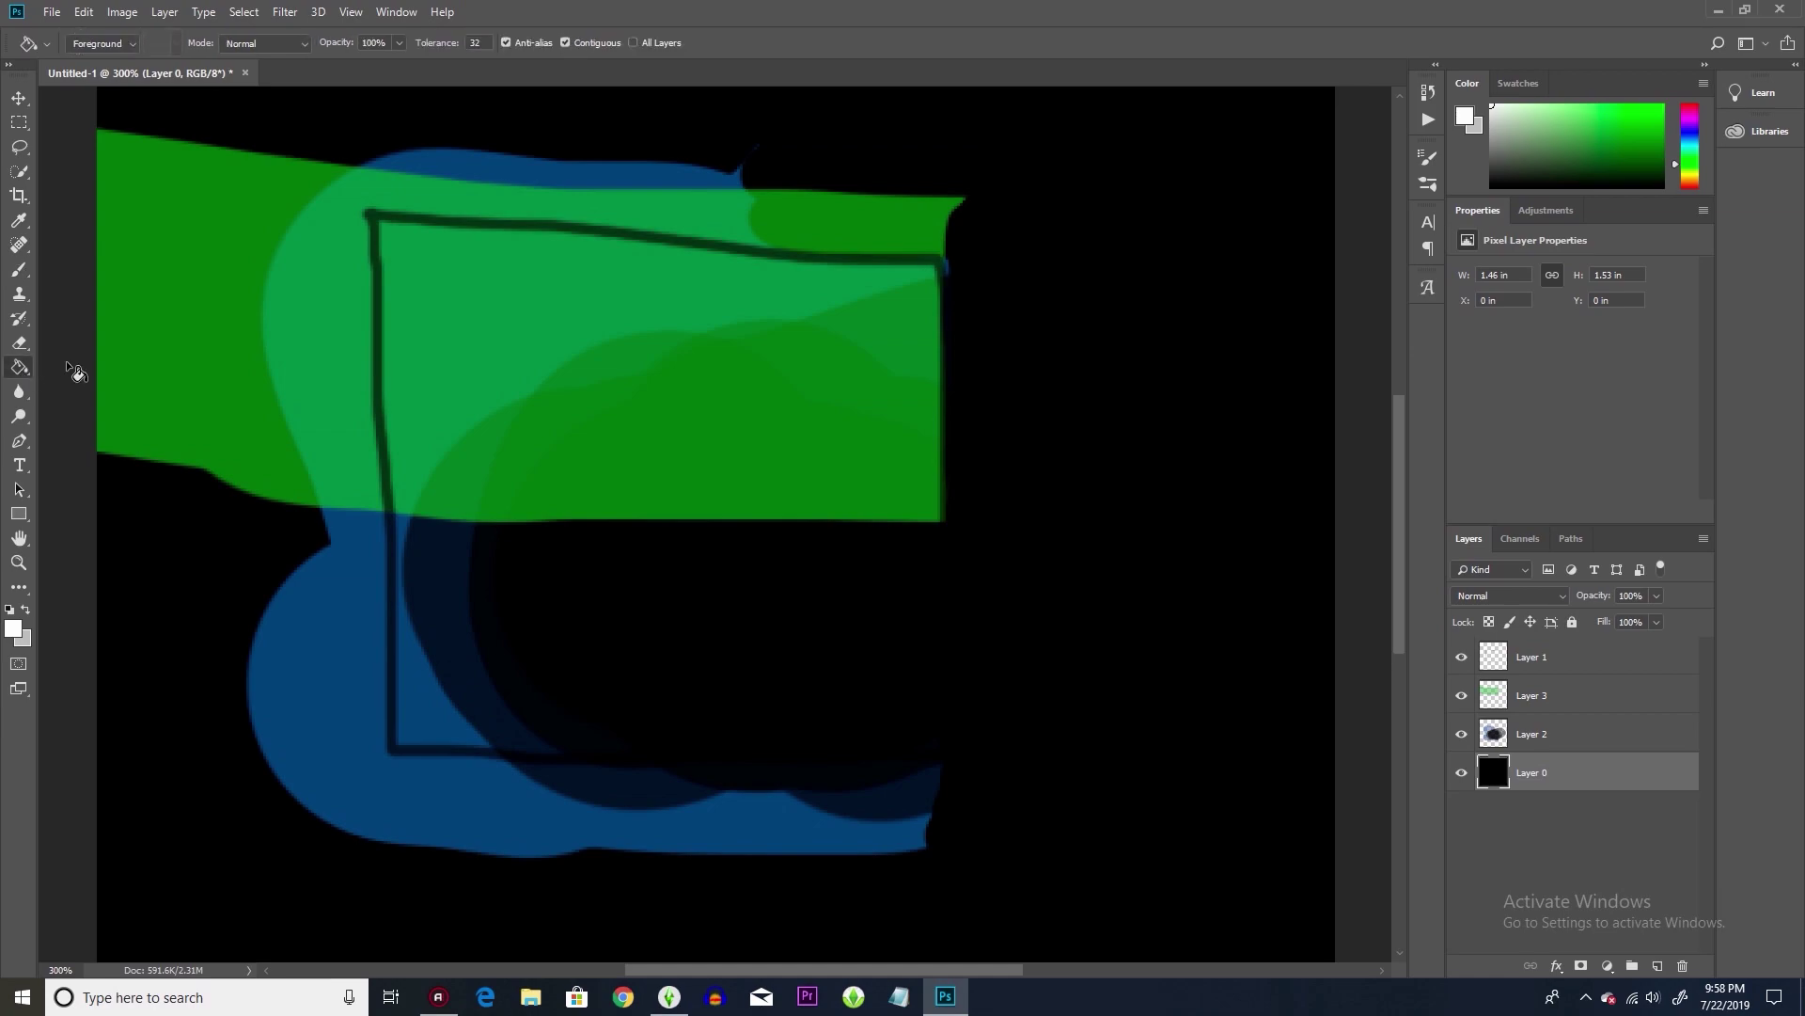
pyautogui.click(1152, 390)
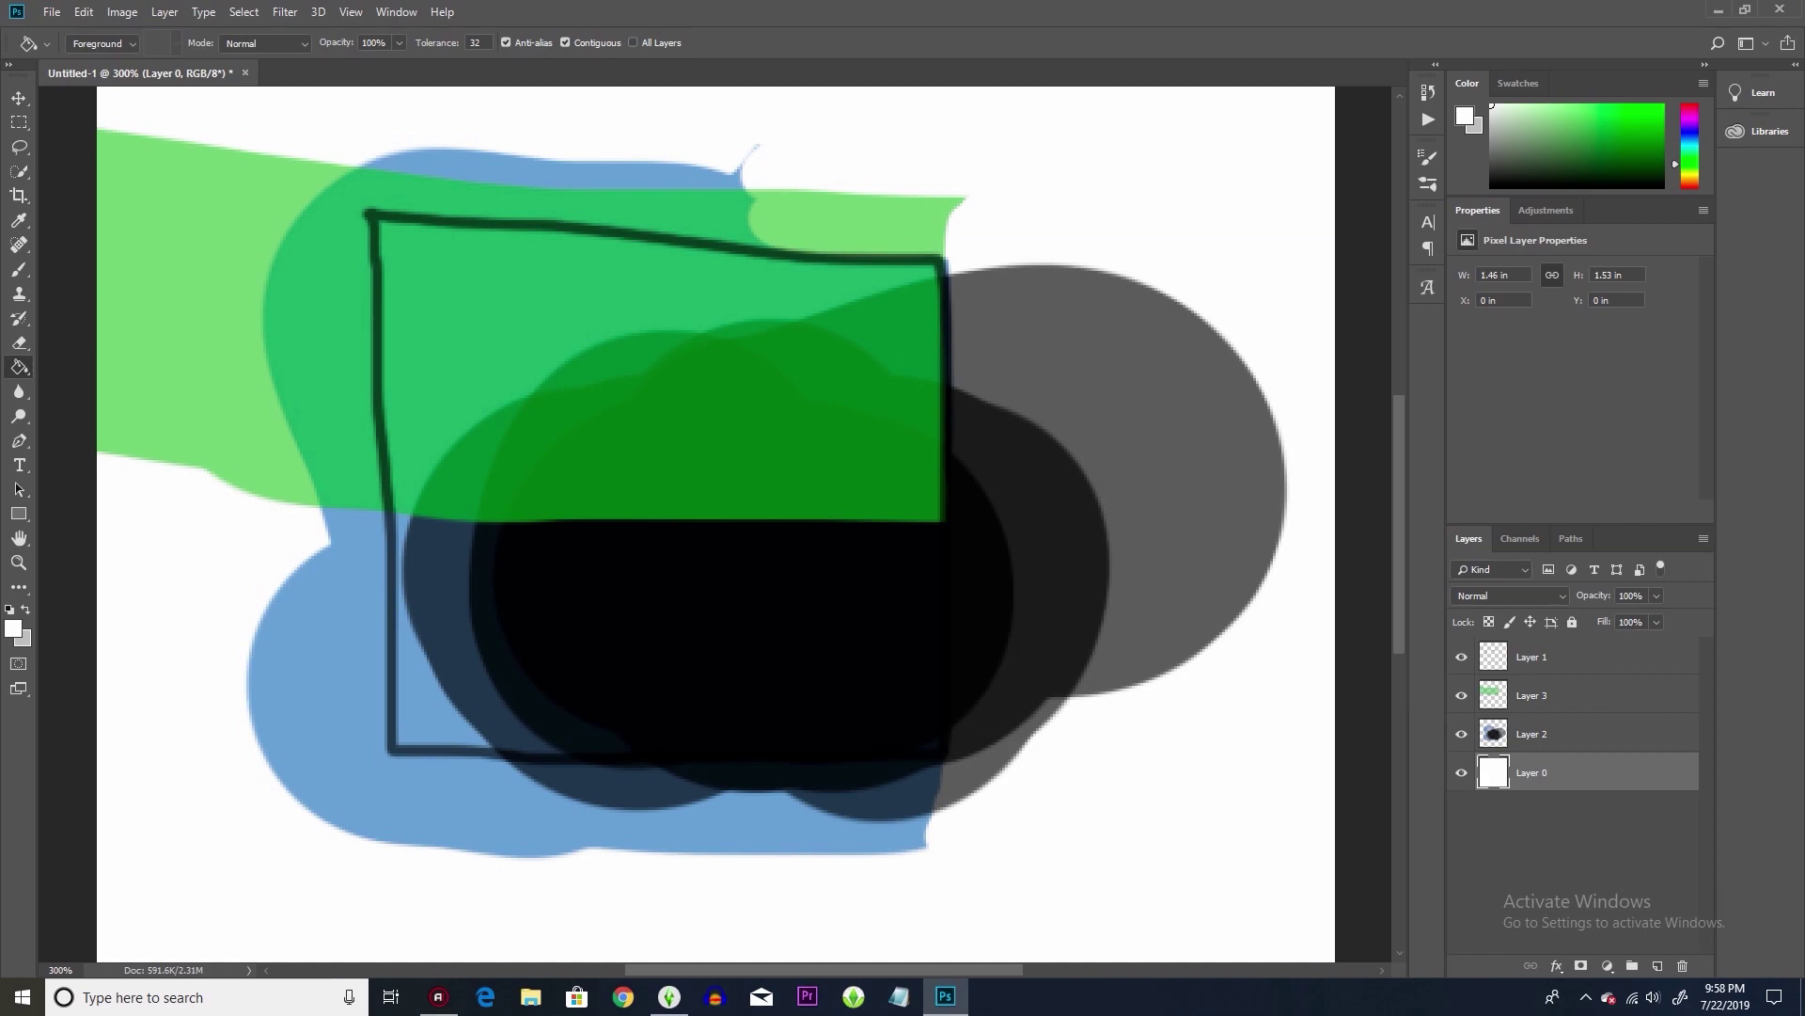
pyautogui.click(20, 343)
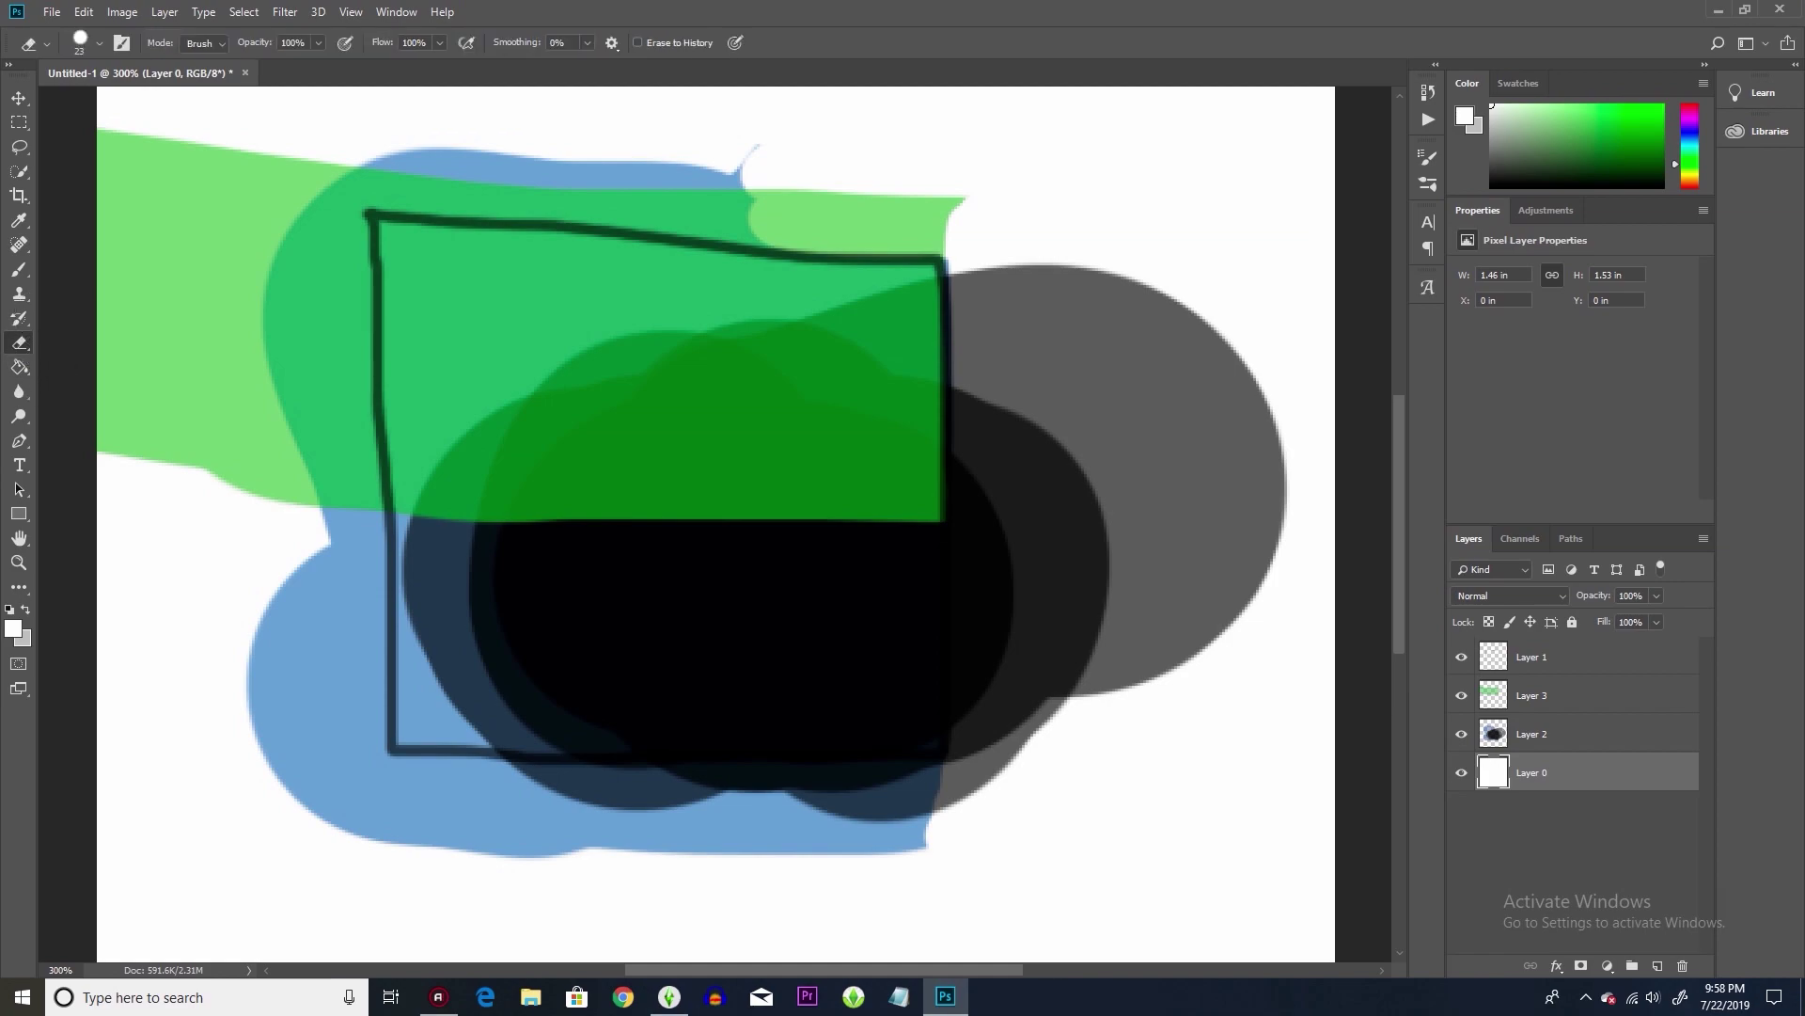
pyautogui.moveTo(996, 395); pyautogui.dragTo(977, 611)
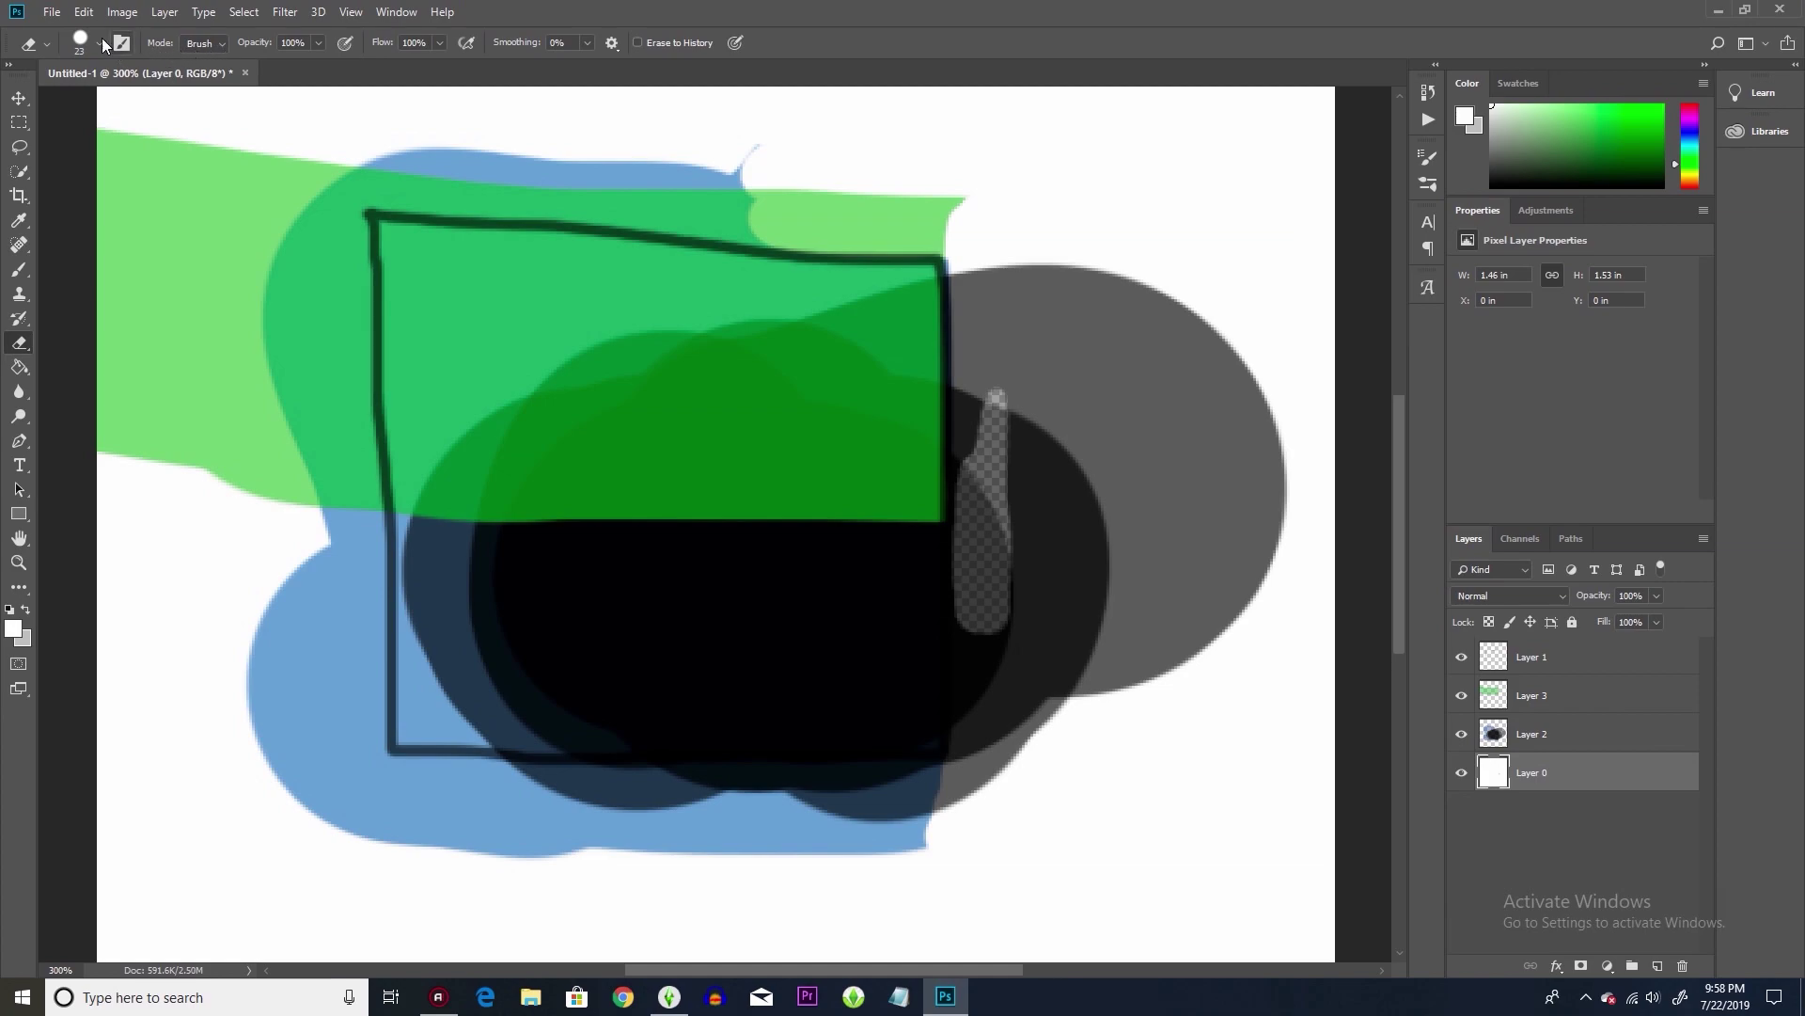
pyautogui.click(83, 12)
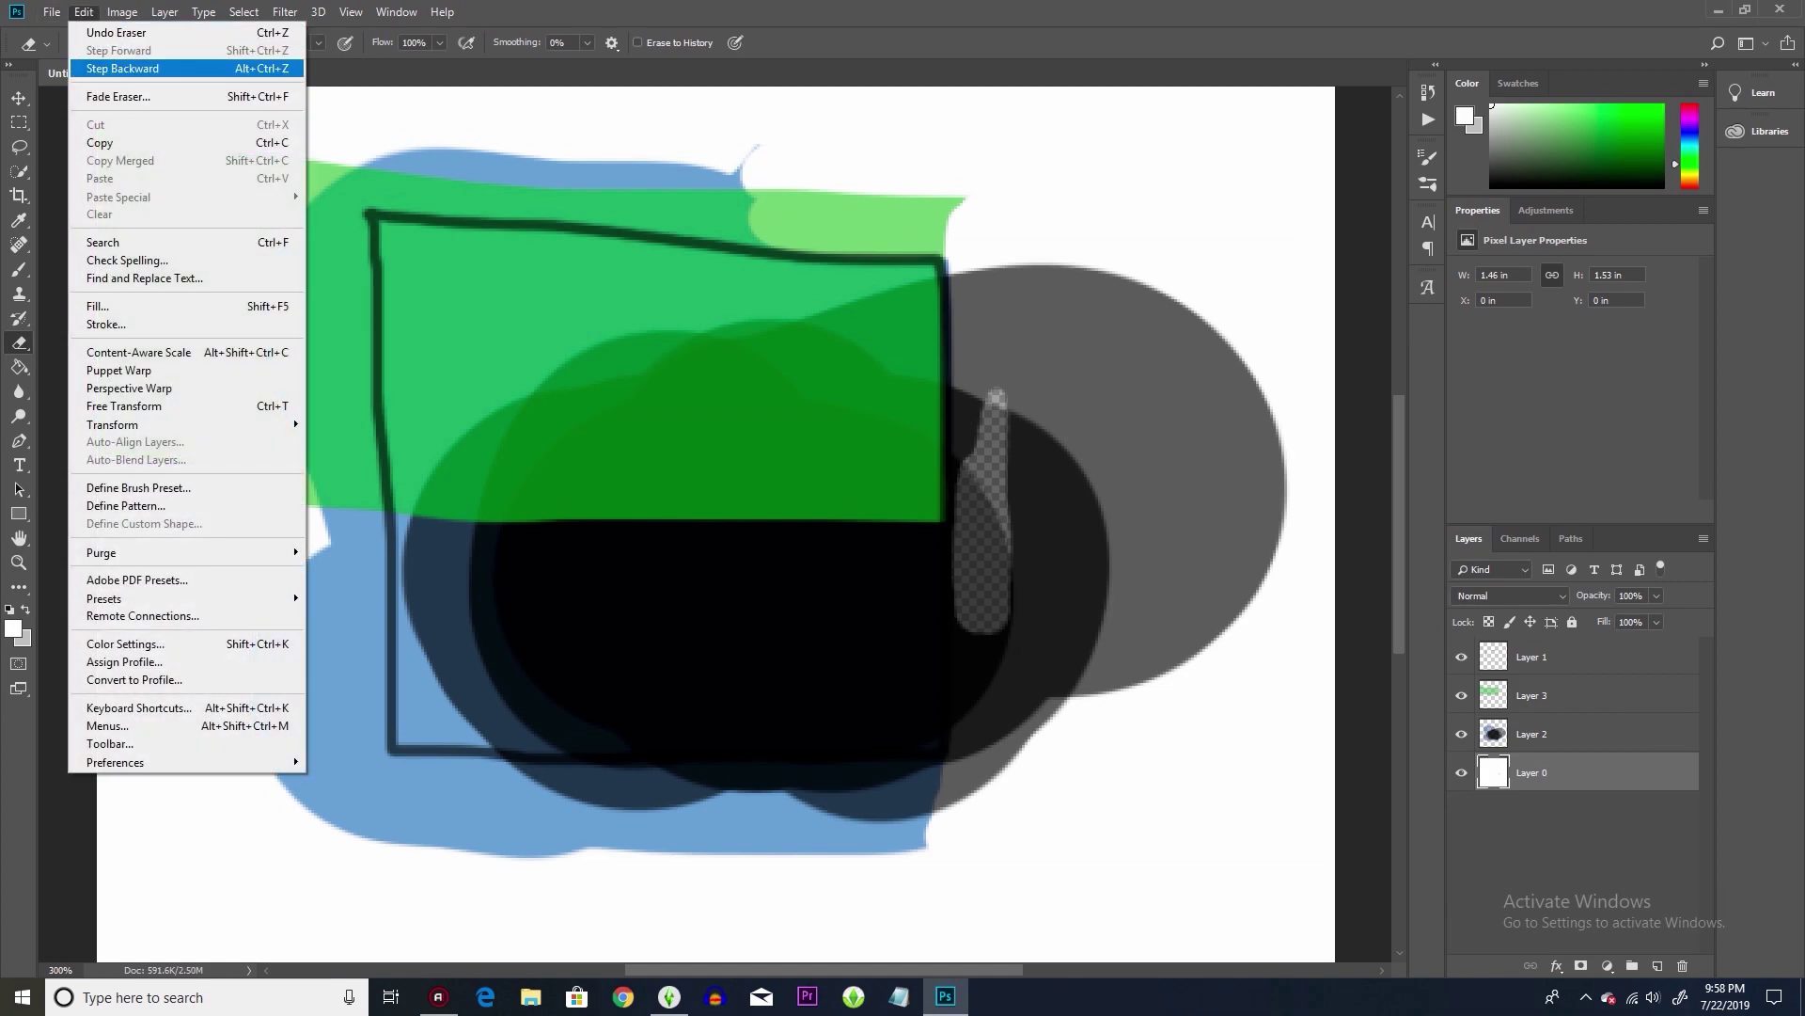
pyautogui.click(103, 70)
pyautogui.click(1579, 734)
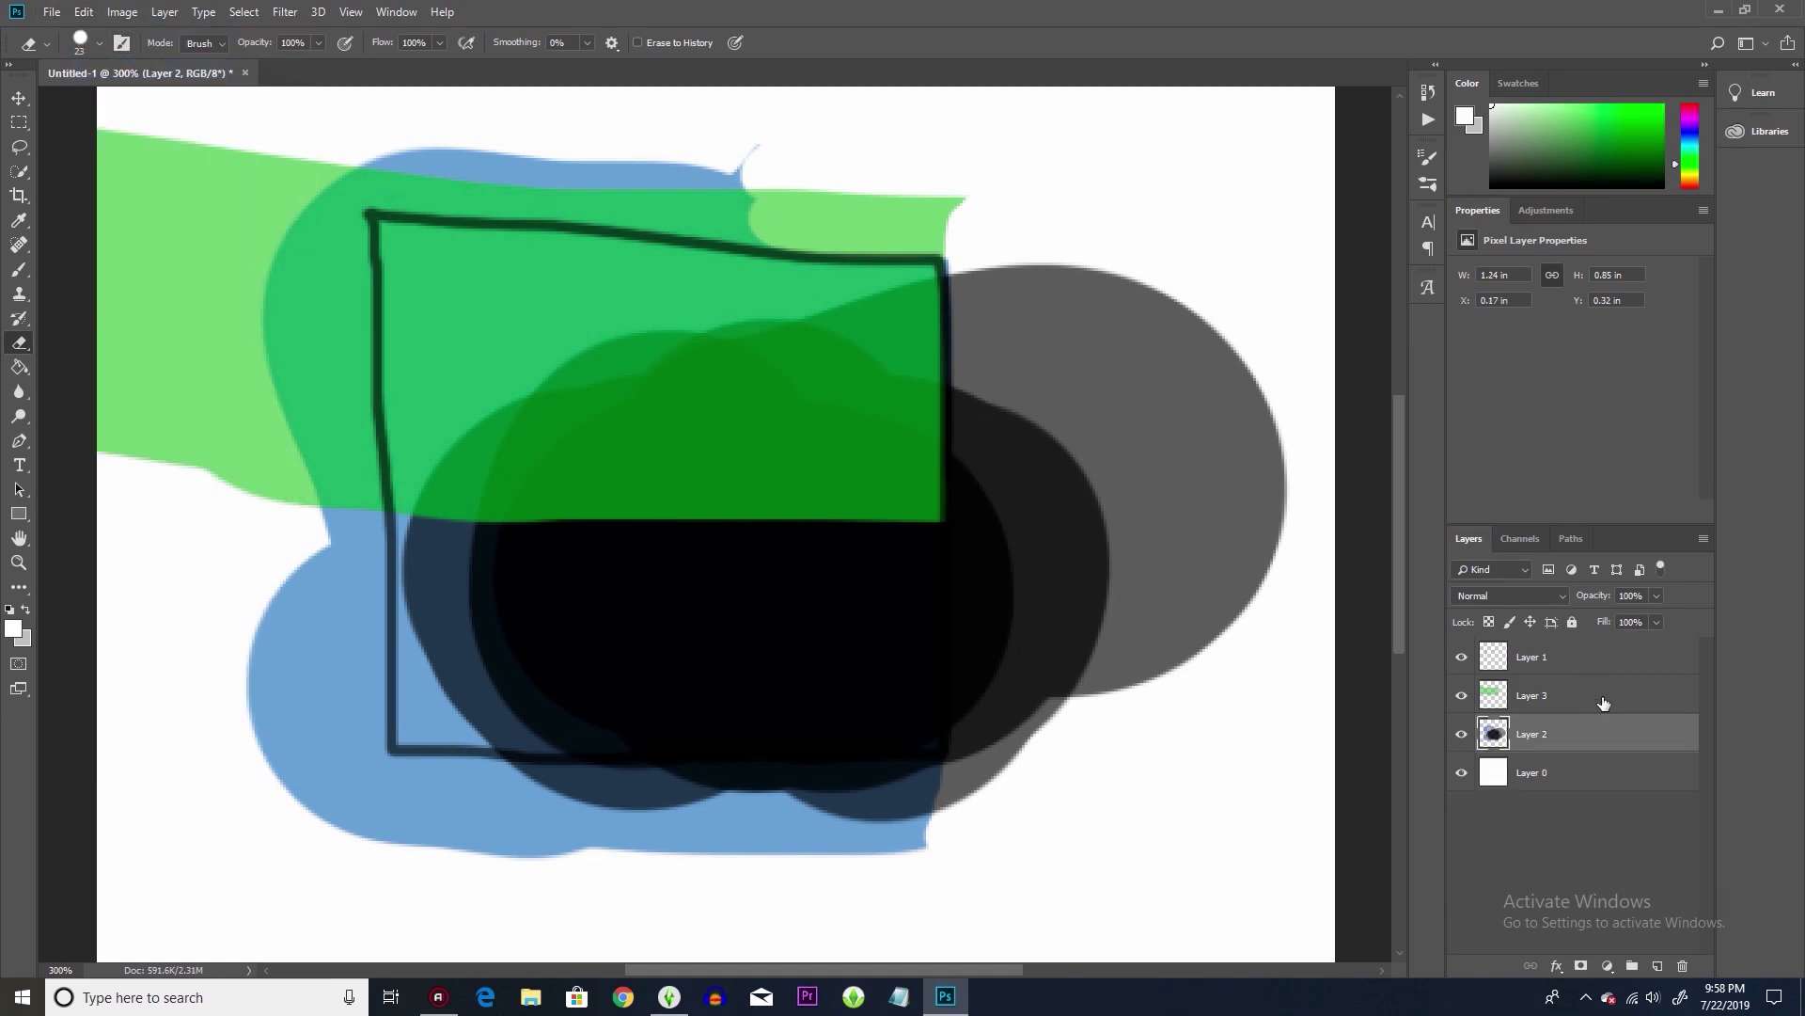
pyautogui.moveTo(979, 408)
pyautogui.mouseDown()
pyautogui.moveTo(949, 609)
pyautogui.moveTo(957, 527)
pyautogui.moveTo(973, 615)
pyautogui.moveTo(931, 609)
pyautogui.moveTo(933, 552)
pyautogui.moveTo(919, 567)
pyautogui.moveTo(975, 685)
pyautogui.moveTo(996, 564)
pyautogui.mouseUp()
pyautogui.click(83, 11)
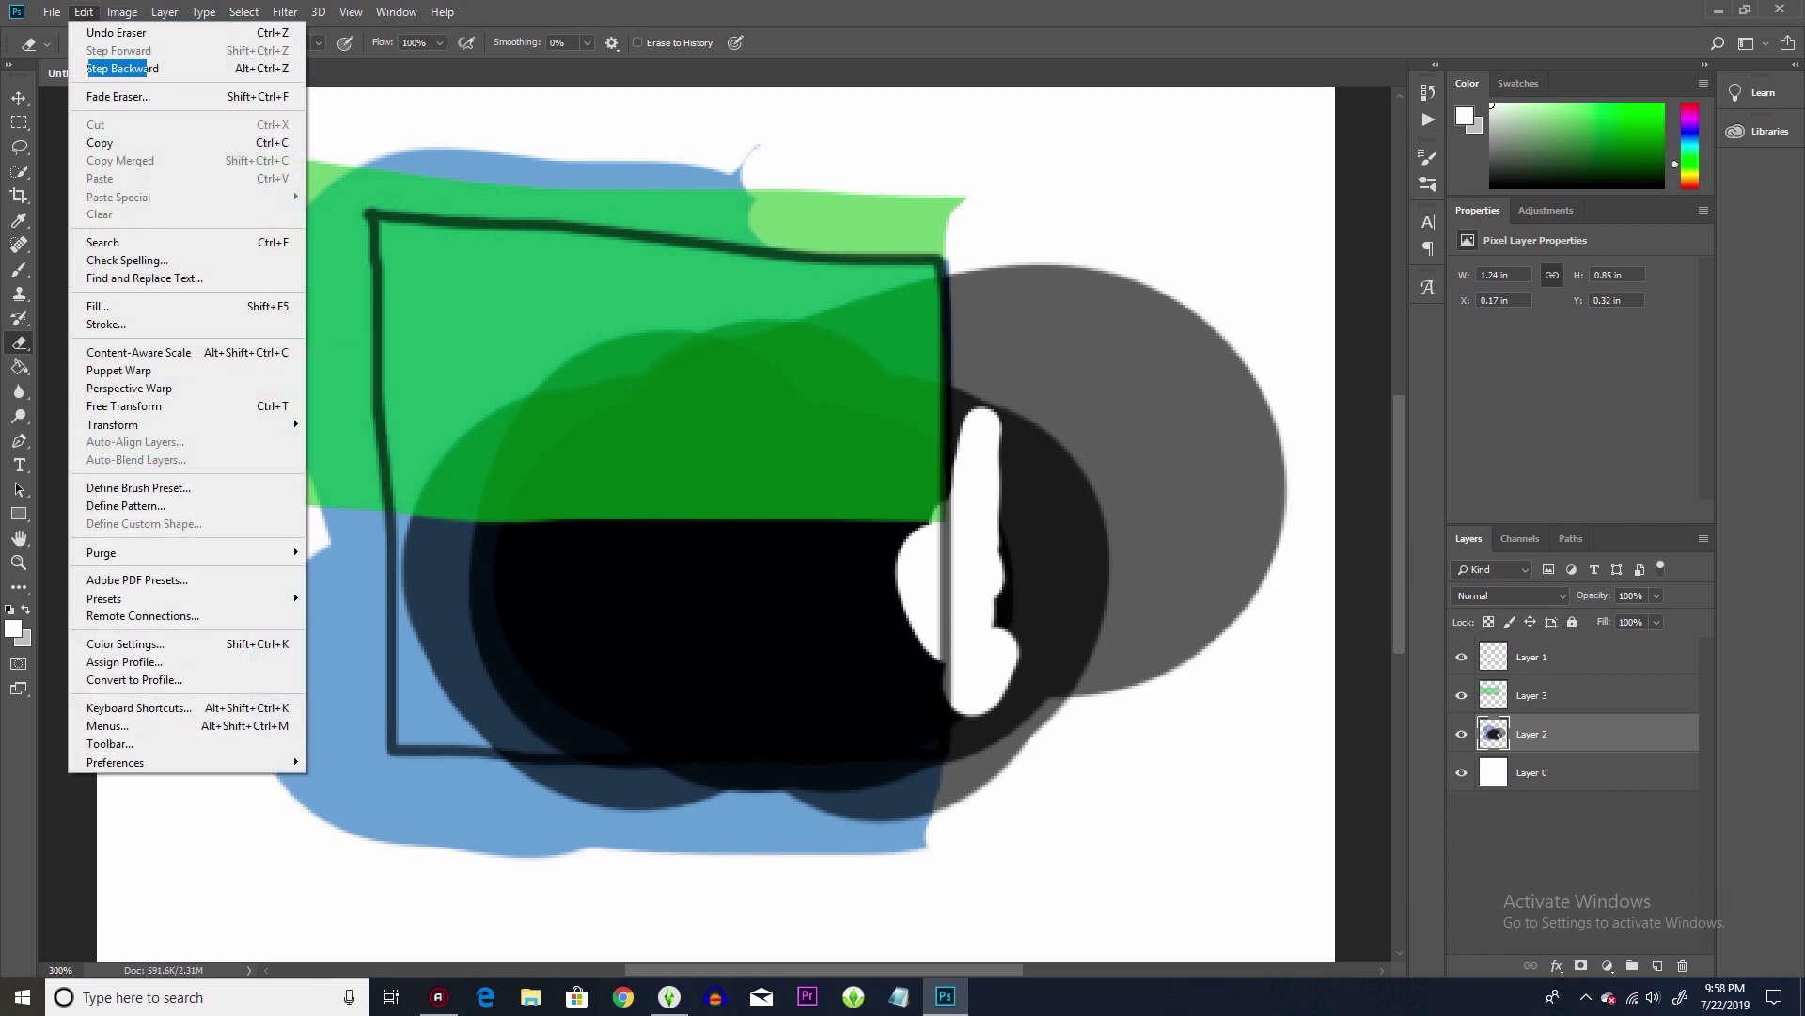
pyautogui.click(122, 69)
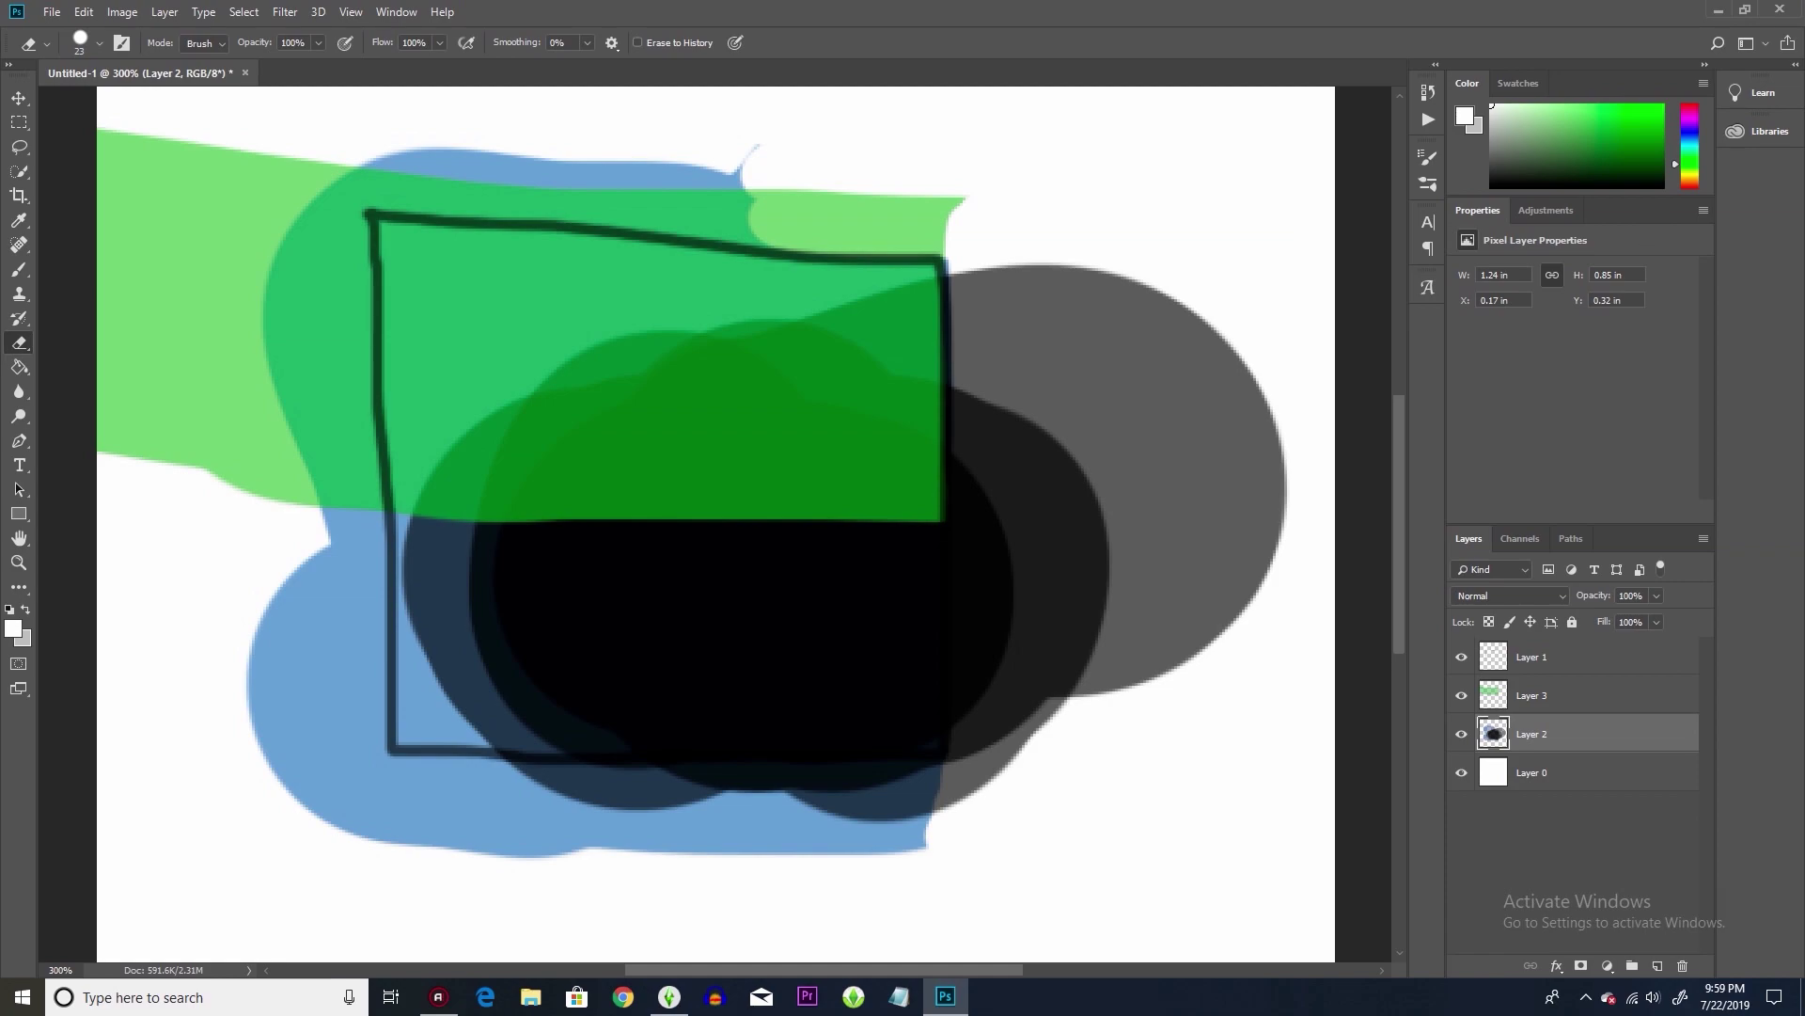
# - Drop Layer 2's opacity to about 53% and erase the grey overspill along the square's right edge
pyautogui.click(1656, 595)
pyautogui.moveTo(1656, 617); pyautogui.dragTo(1616, 617)
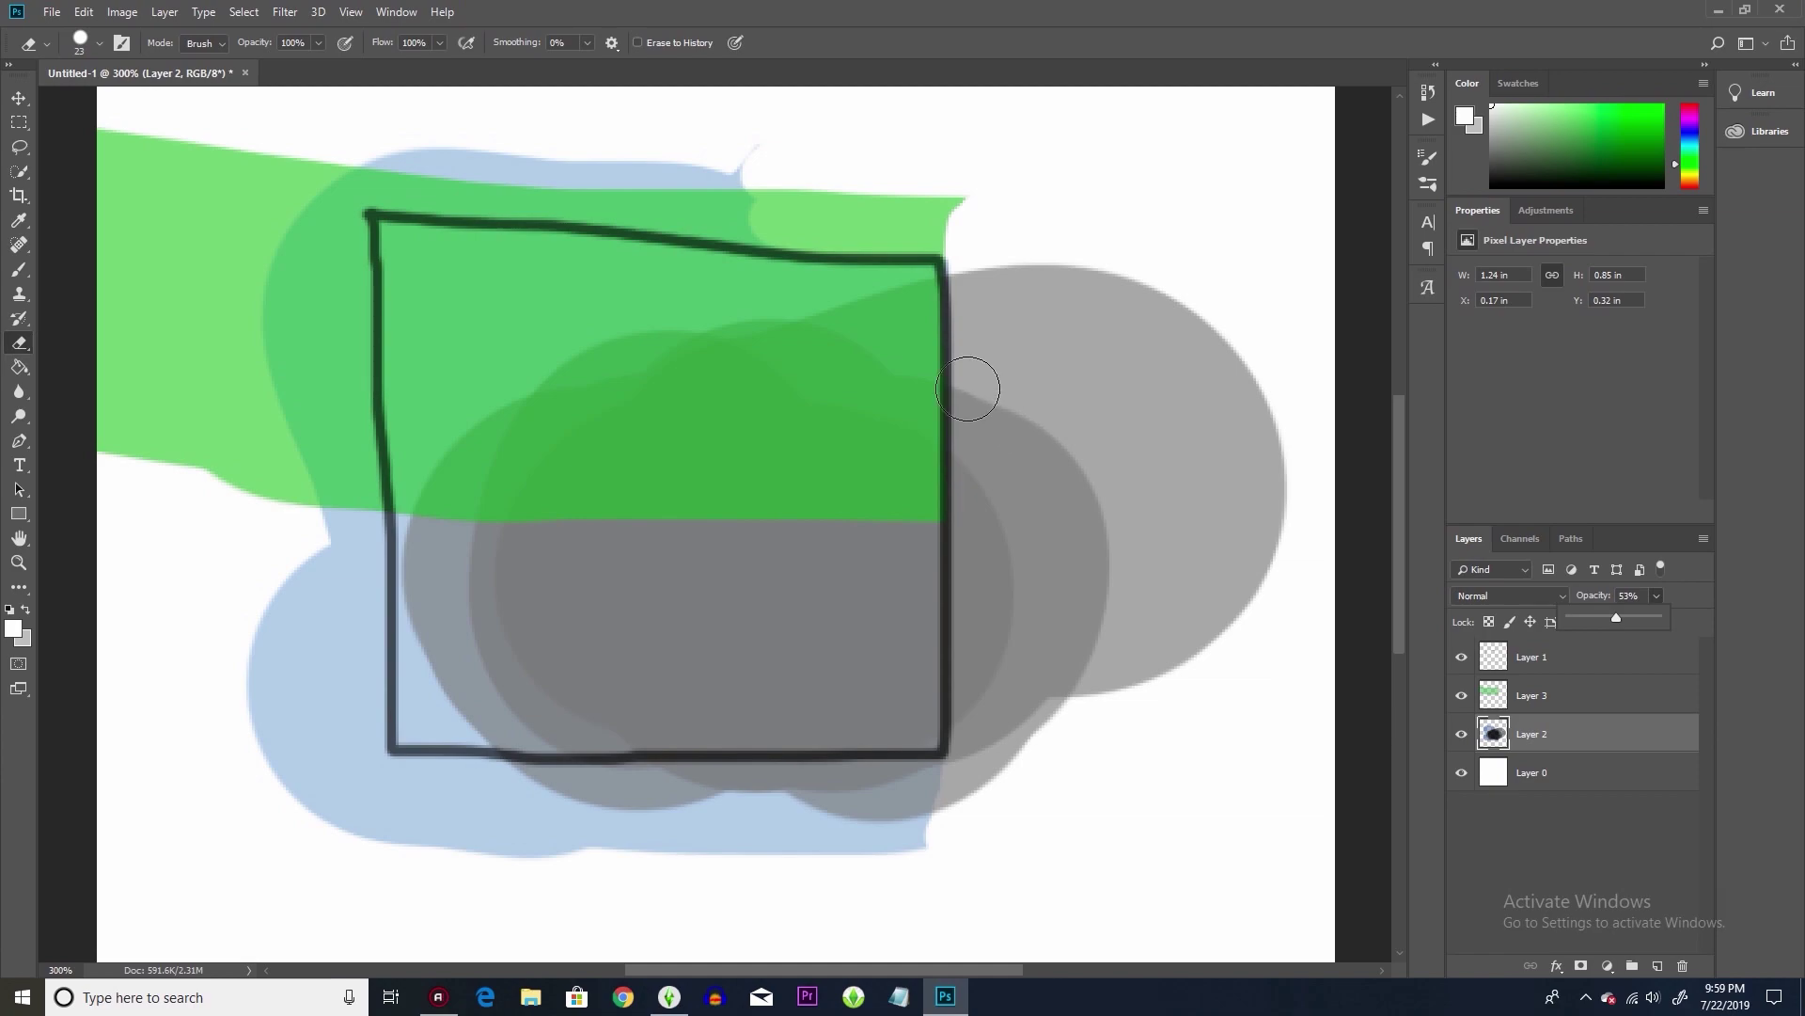
pyautogui.moveTo(974, 233)
pyautogui.mouseDown()
pyautogui.moveTo(972, 759)
pyautogui.moveTo(1017, 695)
pyautogui.moveTo(1009, 730)
pyautogui.moveTo(1088, 579)
pyautogui.mouseUp()
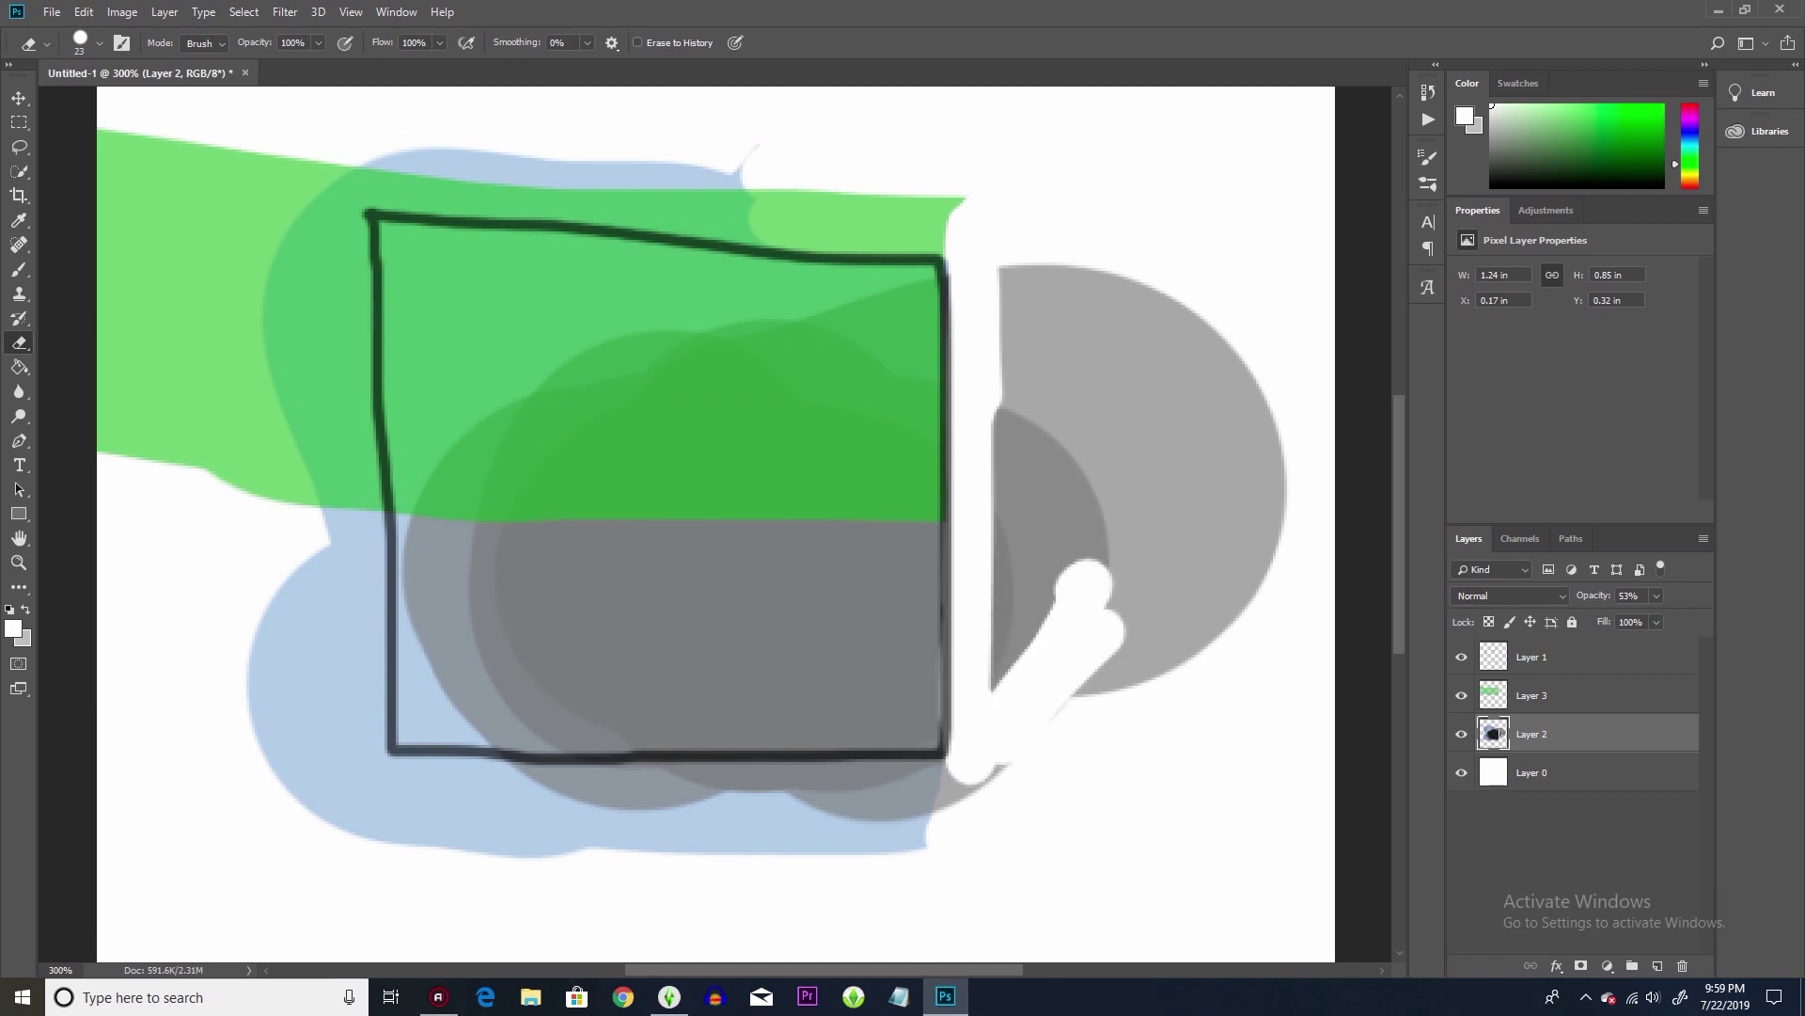